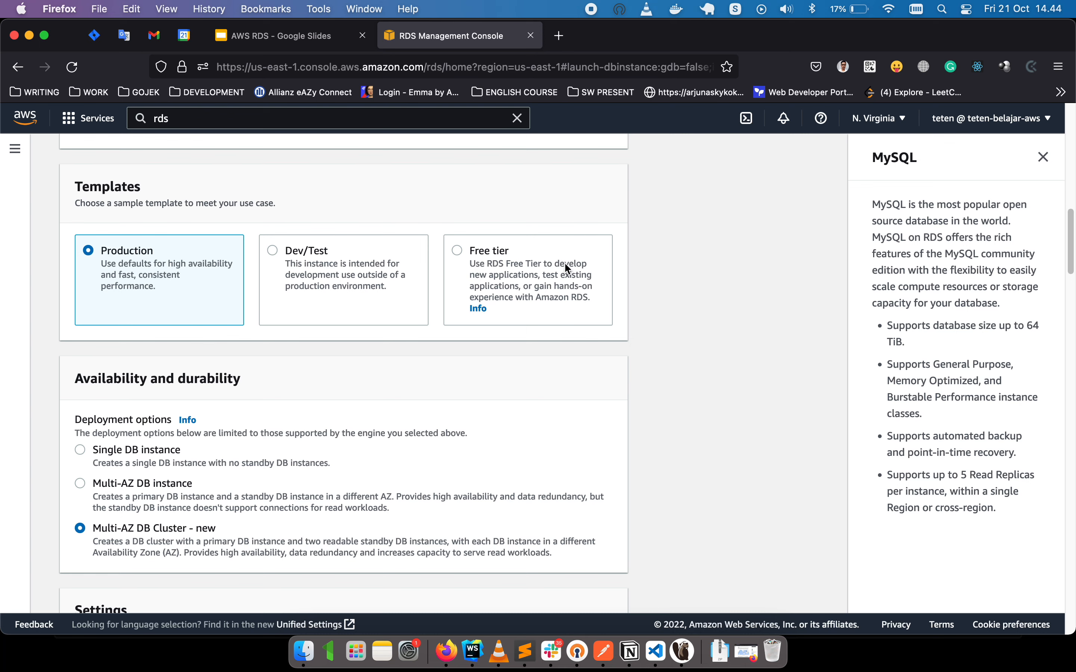
Choose the Free tier template after trying Production with Single, Multi-AZ instance and Multi-AZ cluster deployments.
{"action": "scroll", "coordinate": [429, 292], "scroll_direction": "down", "scroll_amount": 15}
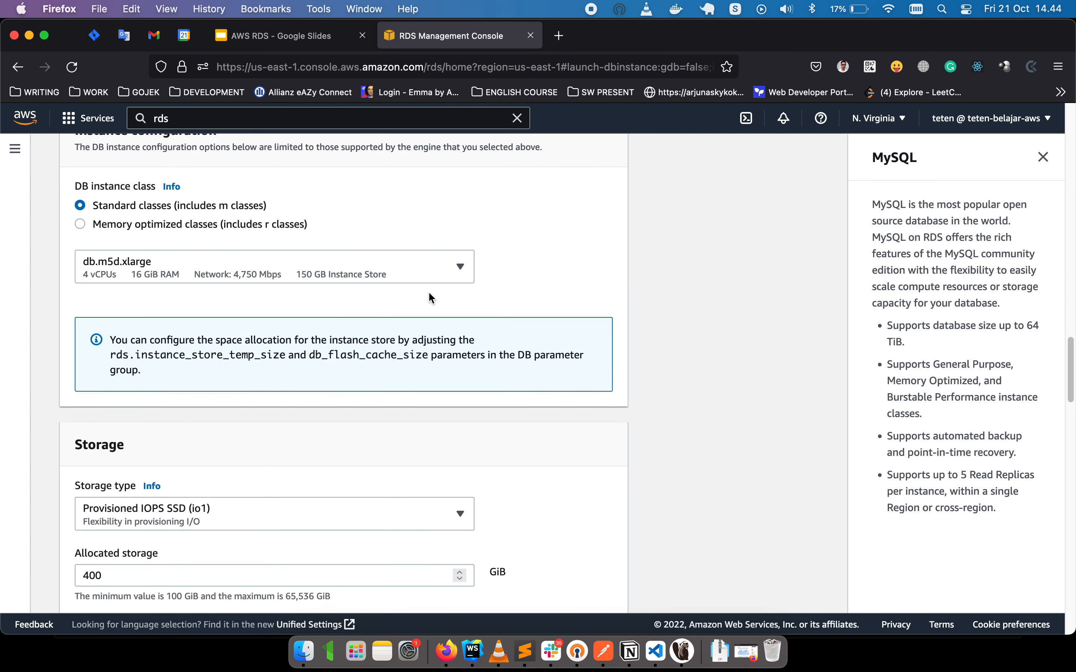
{"action": "scroll", "coordinate": [431, 298], "scroll_direction": "down", "scroll_amount": 20}
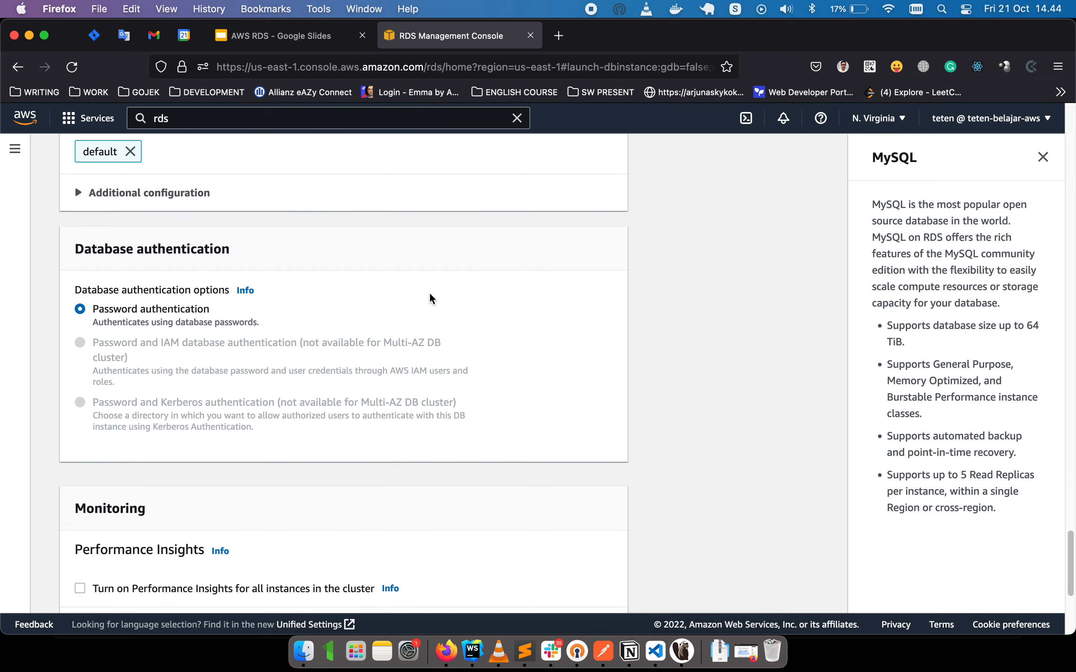
{"action": "scroll", "coordinate": [430, 294], "scroll_direction": "up", "scroll_amount": 20}
{"action": "scroll", "coordinate": [429, 292], "scroll_direction": "down", "scroll_amount": 8}
{"action": "left_click", "coordinate": [524, 300]}
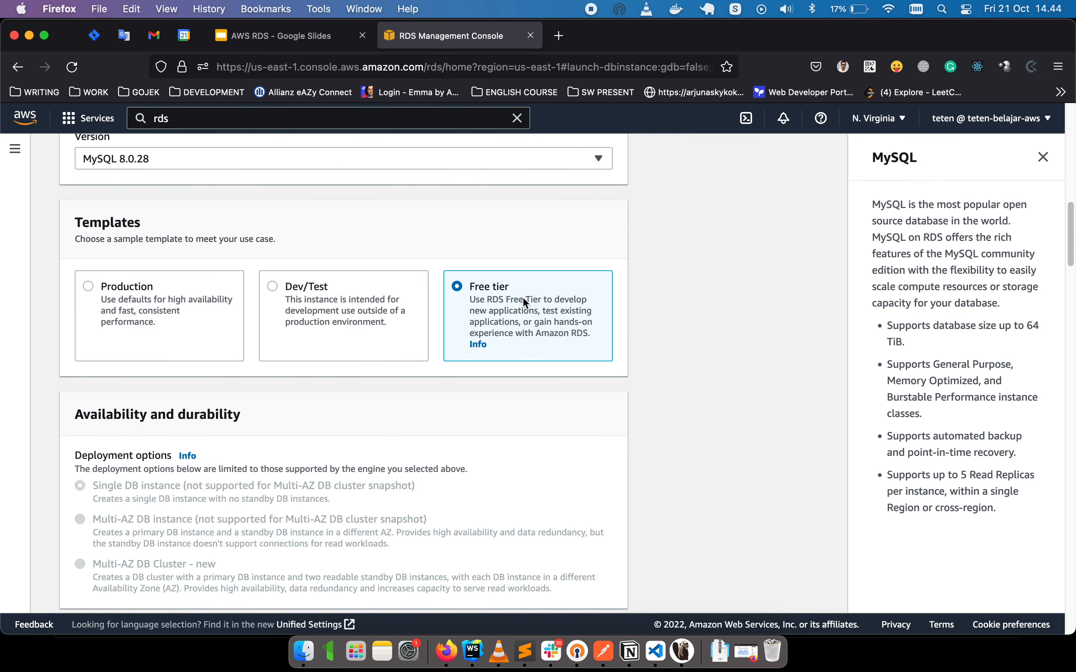
{"action": "scroll", "coordinate": [311, 327], "scroll_direction": "down", "scroll_amount": 3}
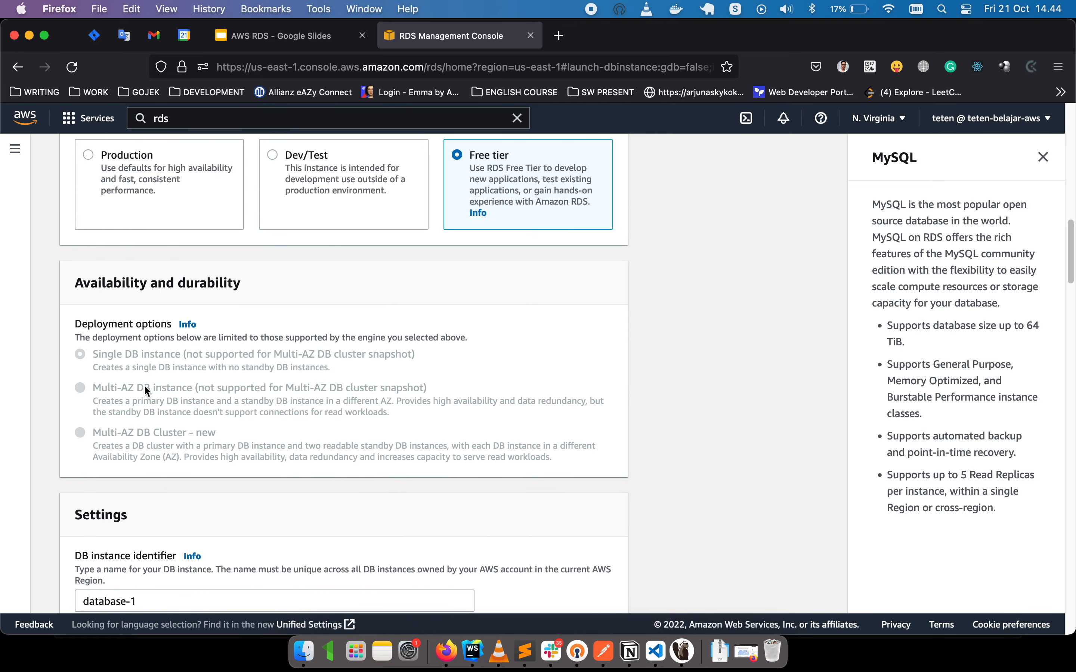
{"action": "left_click", "coordinate": [161, 206]}
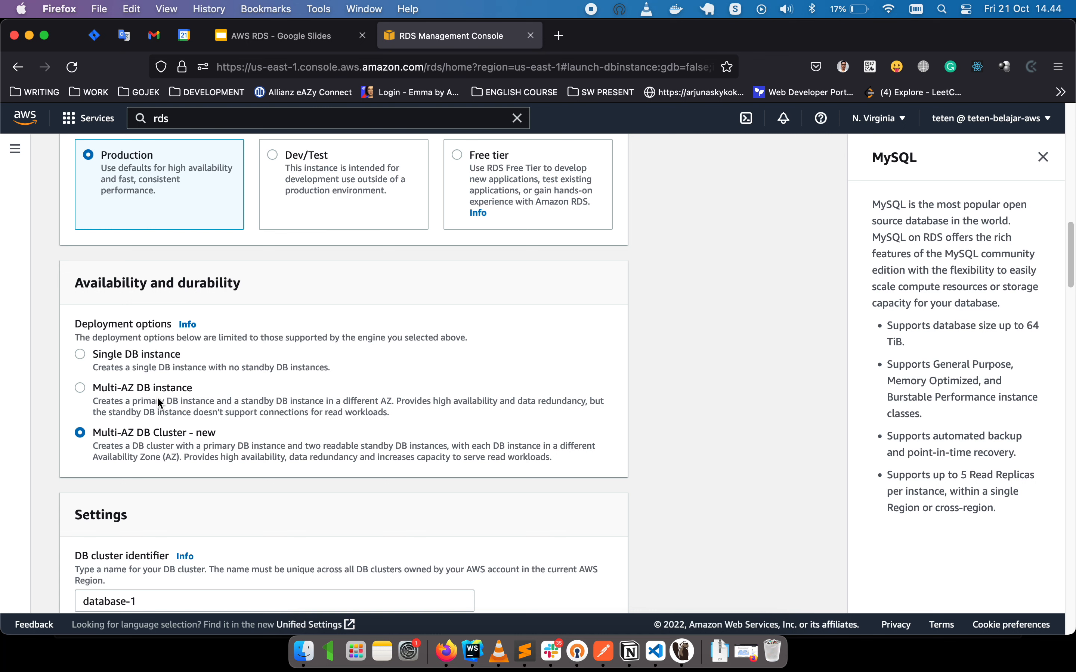
{"action": "left_click", "coordinate": [122, 389]}
{"action": "left_click", "coordinate": [120, 354]}
{"action": "left_click", "coordinate": [129, 387]}
{"action": "left_click", "coordinate": [128, 434]}
{"action": "left_click", "coordinate": [522, 184]}
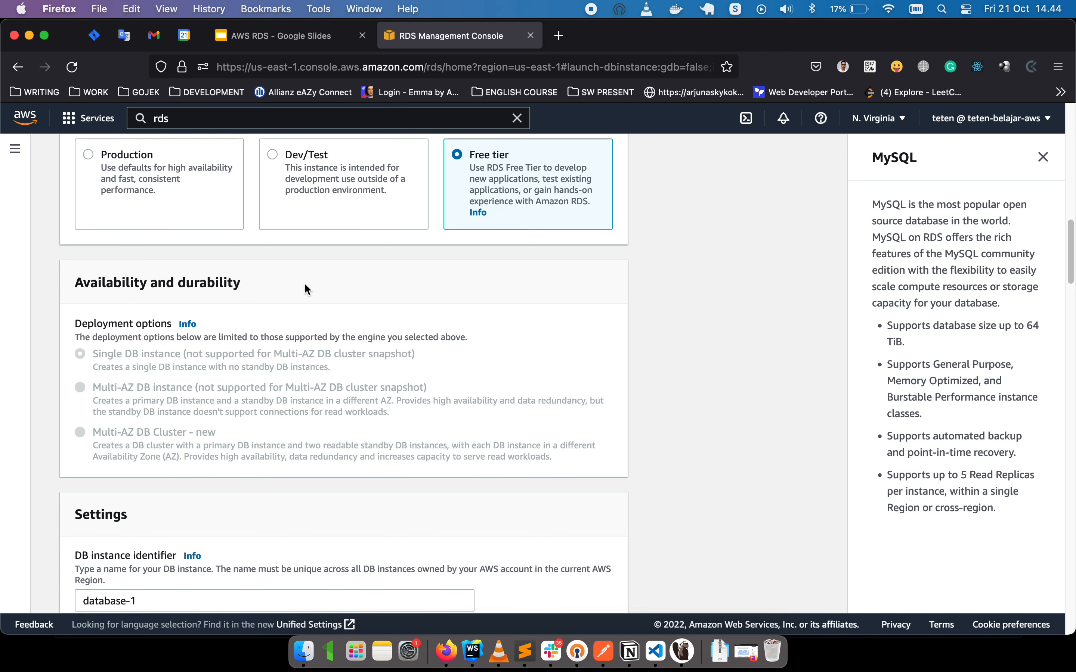
Change the DB instance identifier from database-1 to test-db.
{"action": "scroll", "coordinate": [305, 285], "scroll_direction": "down", "scroll_amount": 6}
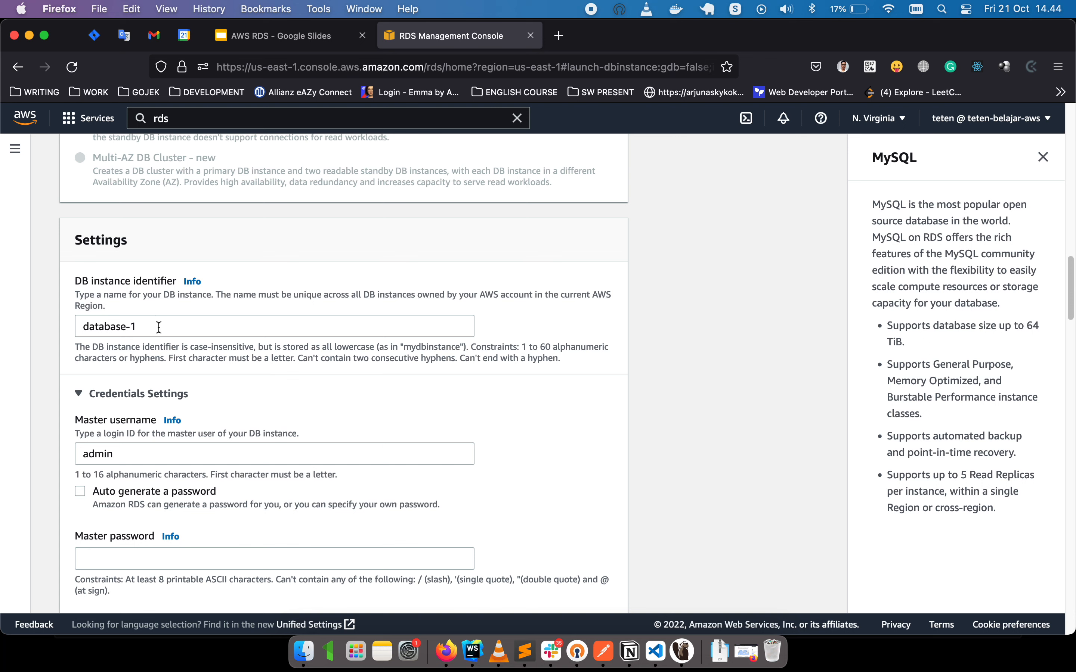
{"action": "left_click_drag", "start_coordinate": [156, 328], "coordinate": [54, 328]}
{"action": "type", "text": "test-db"}
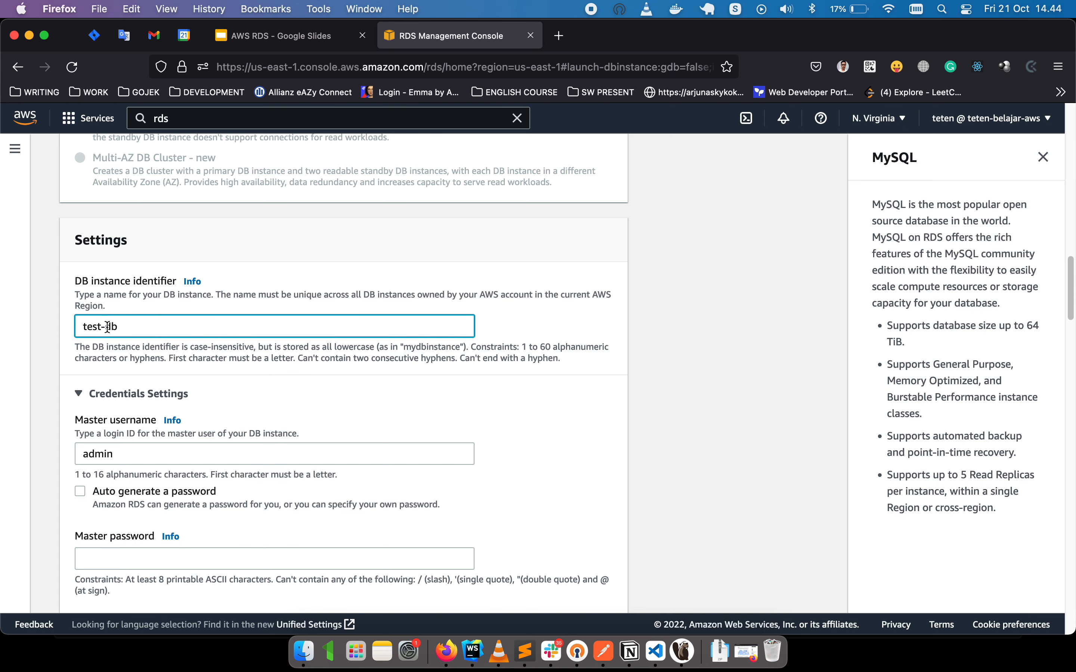
Enter and confirm the master password for the admin user.
{"action": "scroll", "coordinate": [108, 327], "scroll_direction": "down", "scroll_amount": 5}
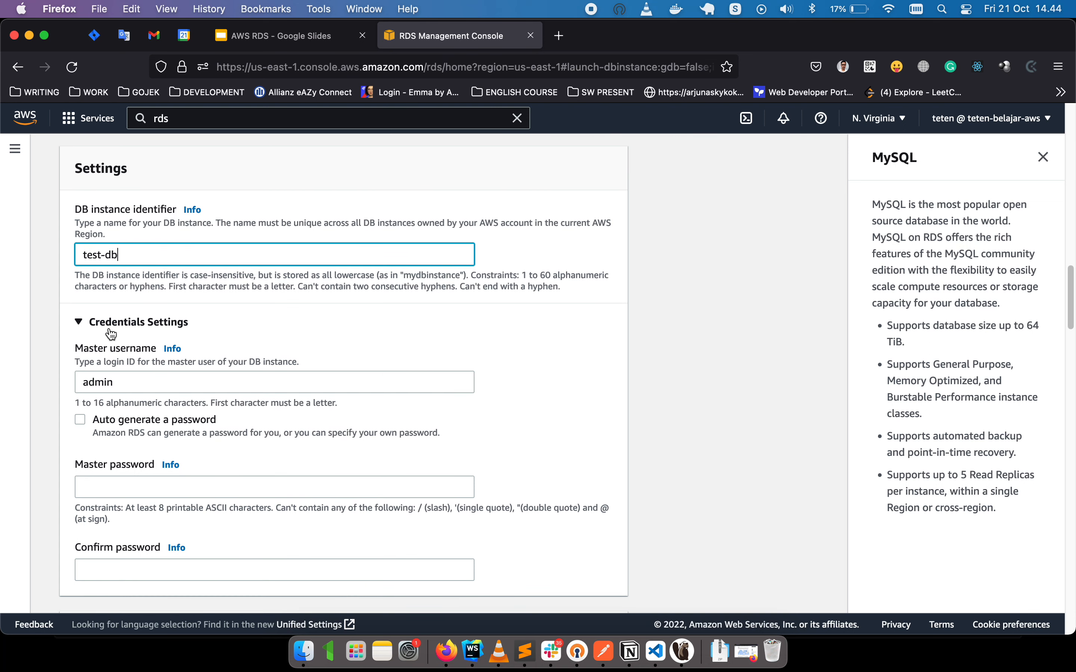
{"action": "left_click", "coordinate": [120, 414]}
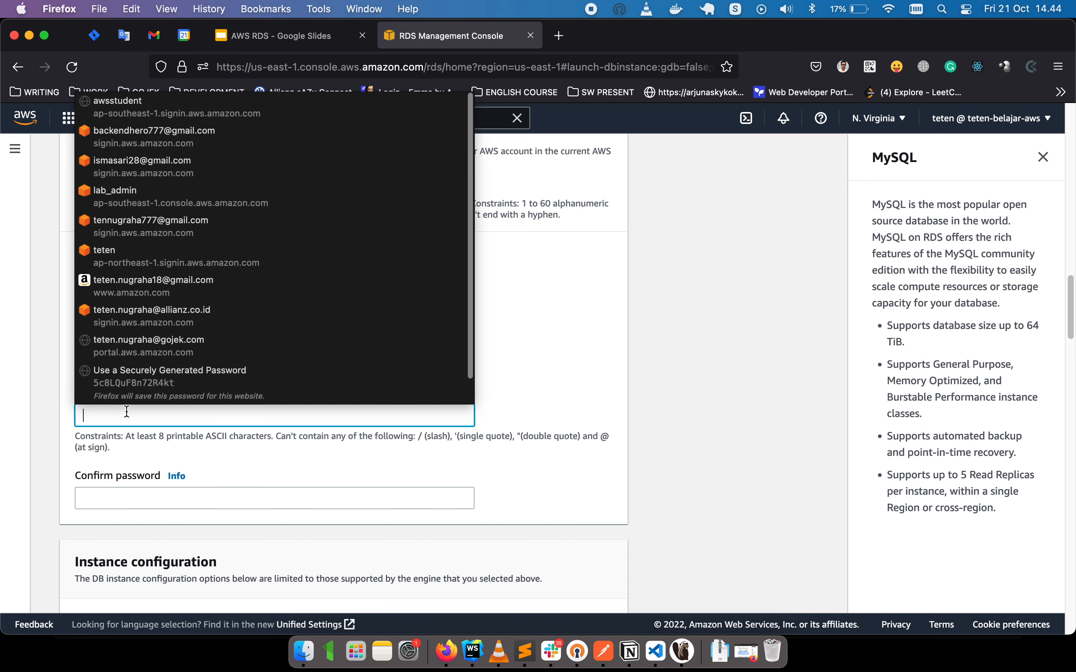
{"action": "left_click", "coordinate": [153, 421]}
{"action": "type", "text": "••"}
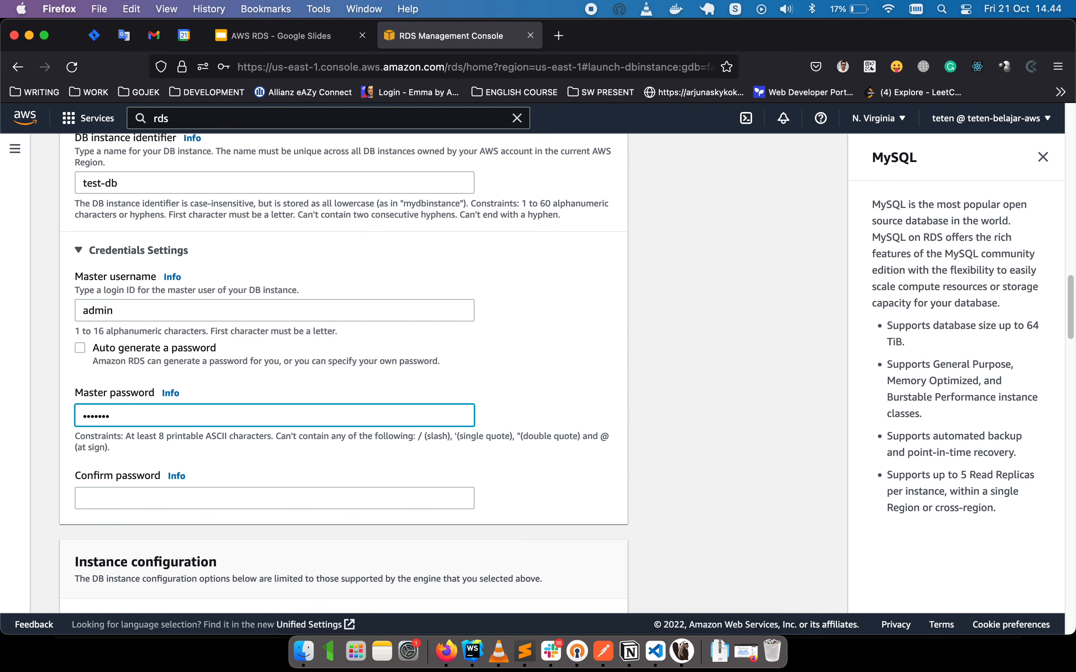
{"action": "left_click", "coordinate": [274, 498]}
{"action": "type", "text": "••••••••••"}
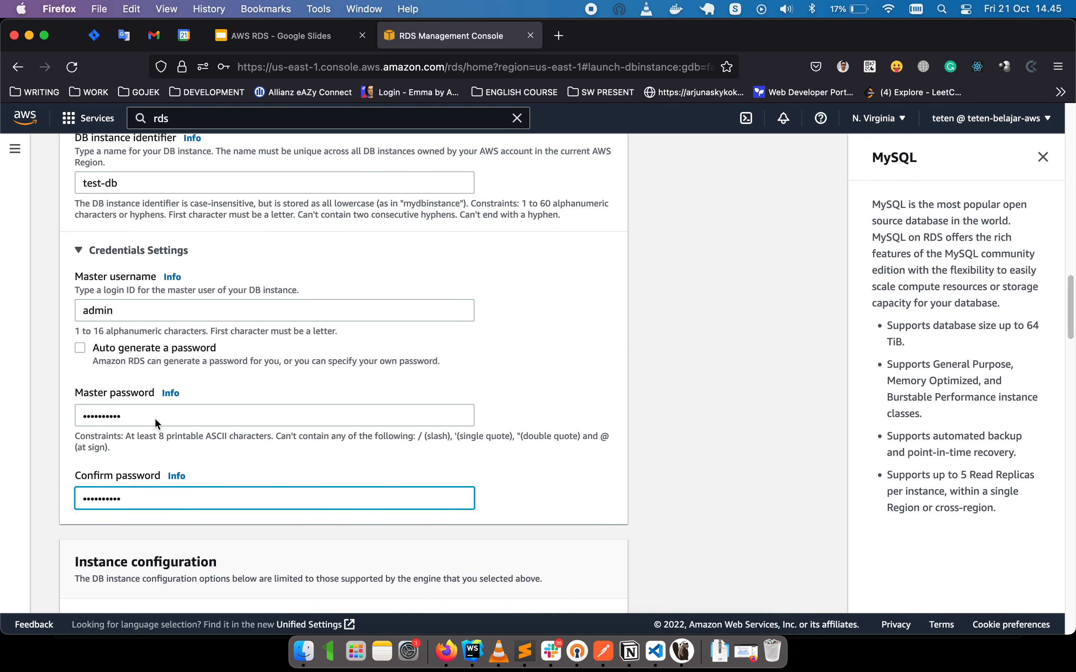
{"action": "scroll", "coordinate": [250, 350], "scroll_direction": "down", "scroll_amount": 6}
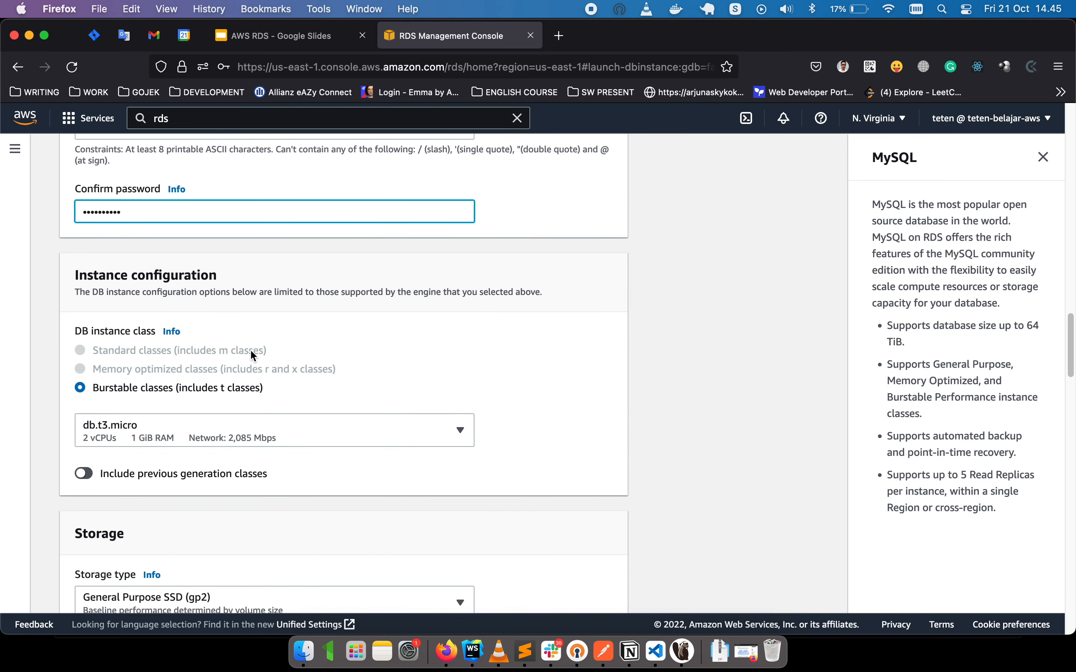
Switch the DB instance class from db.t3.micro to db.t2.micro (1 vCPU, 1 GiB RAM).
{"action": "scroll", "coordinate": [250, 349], "scroll_direction": "down", "scroll_amount": 2}
{"action": "left_click", "coordinate": [384, 357]}
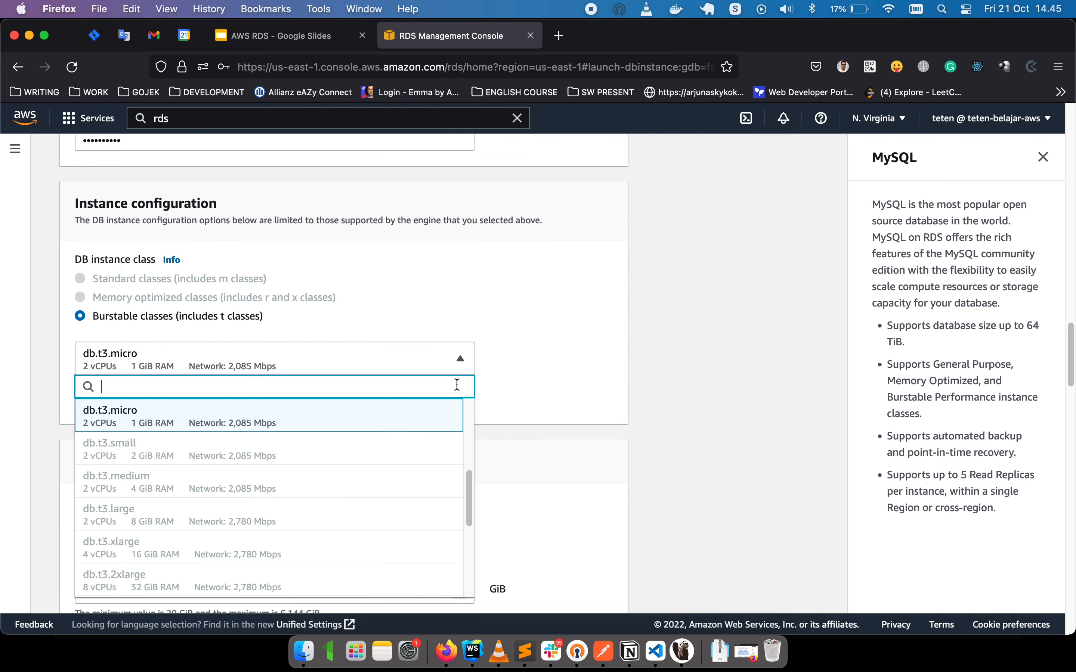
{"action": "scroll", "coordinate": [413, 439], "scroll_direction": "down", "scroll_amount": 5}
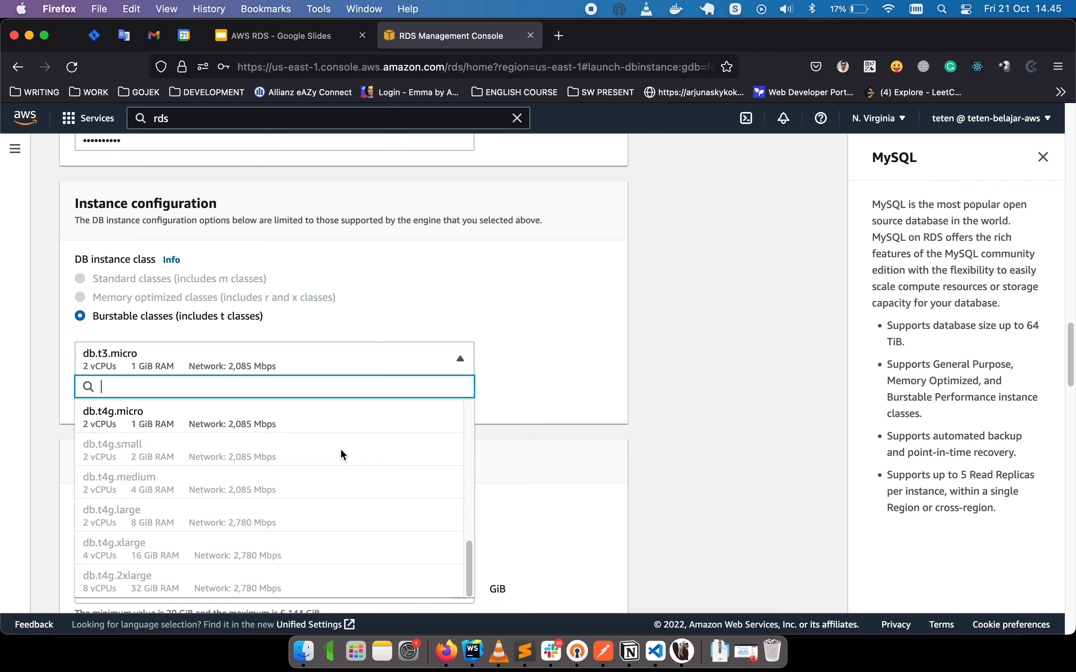
{"action": "scroll", "coordinate": [339, 451], "scroll_direction": "down", "scroll_amount": 3}
{"action": "scroll", "coordinate": [334, 415], "scroll_direction": "up", "scroll_amount": 4}
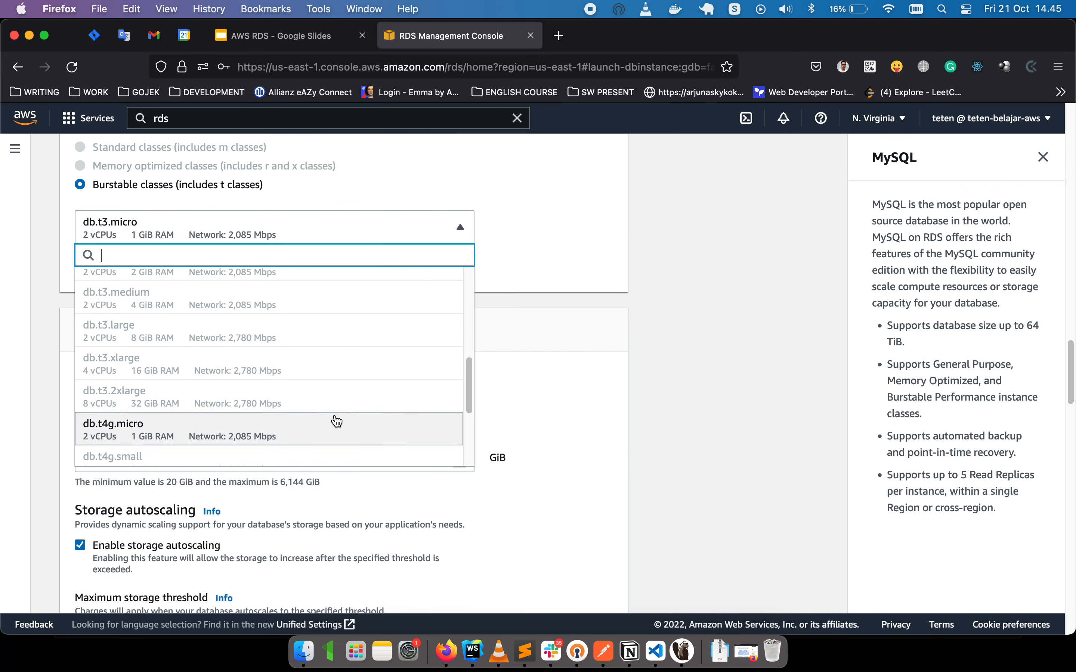
{"action": "scroll", "coordinate": [337, 420], "scroll_direction": "up", "scroll_amount": 4}
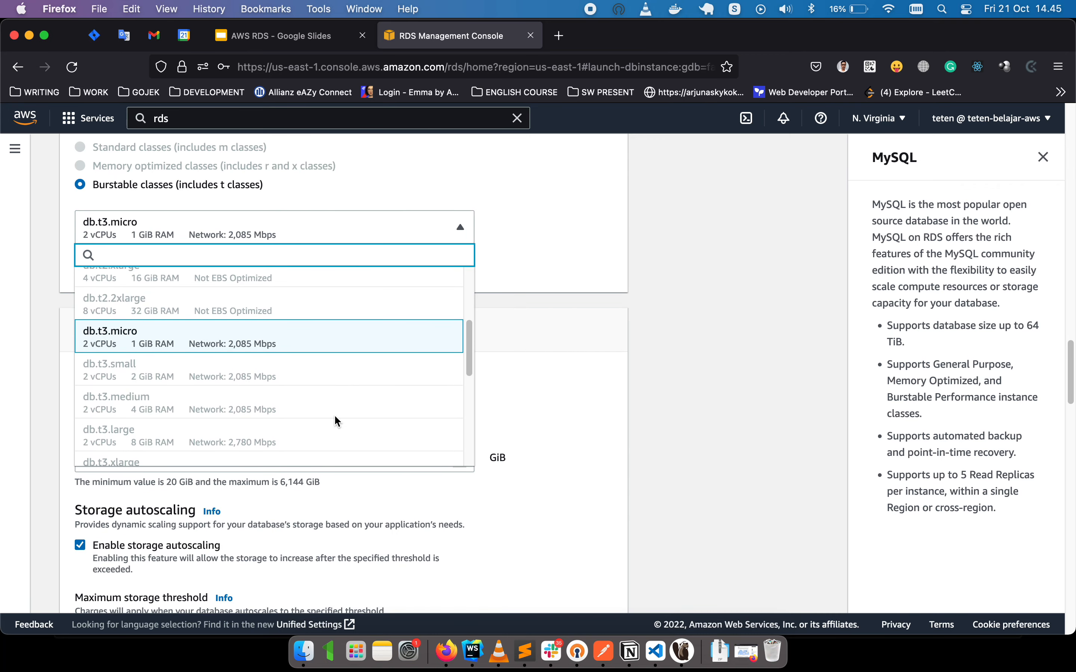
{"action": "scroll", "coordinate": [334, 414], "scroll_direction": "up", "scroll_amount": 3}
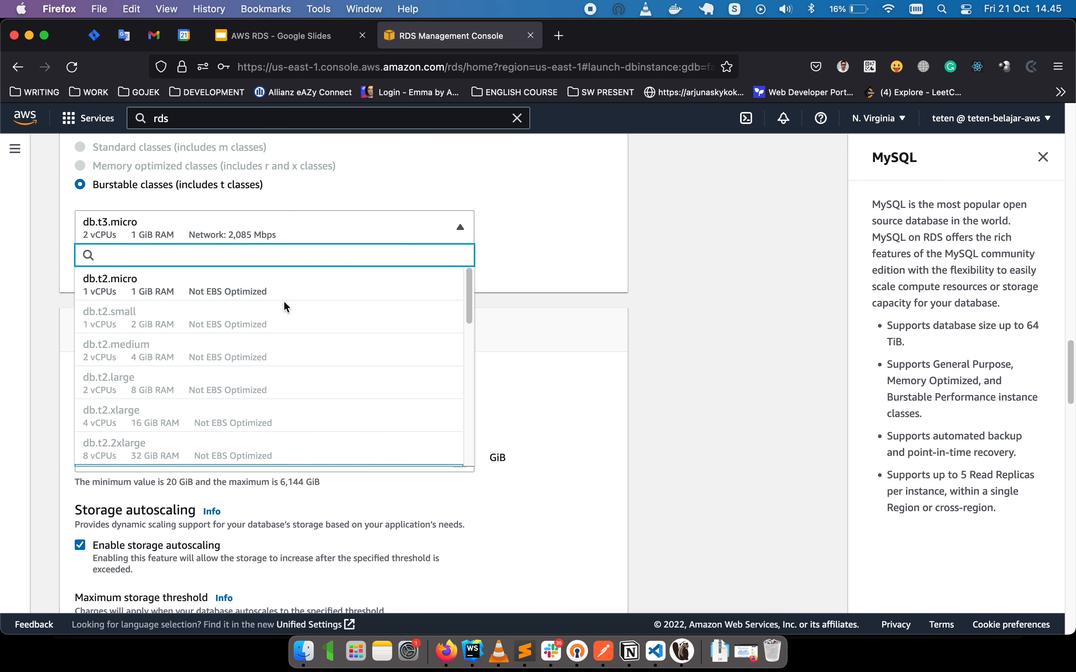
{"action": "left_click", "coordinate": [288, 289]}
{"action": "scroll", "coordinate": [430, 311], "scroll_direction": "down", "scroll_amount": 2}
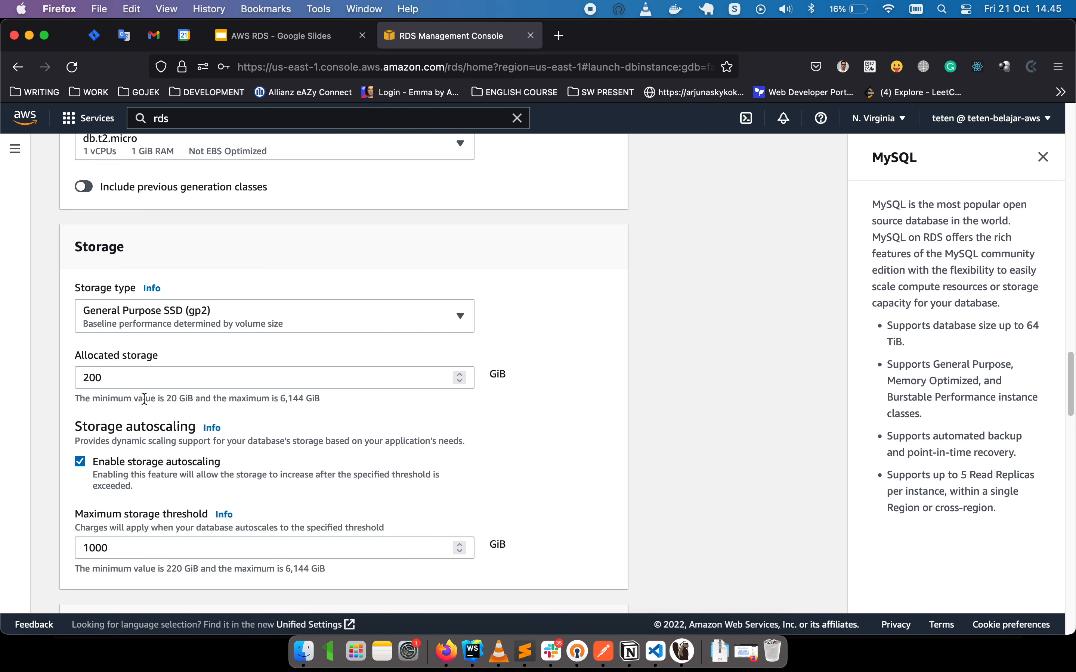
Quit Slack, then set allocated storage to 10 GiB with storage autoscaling disabled.
{"action": "right_click", "coordinate": [551, 651]}
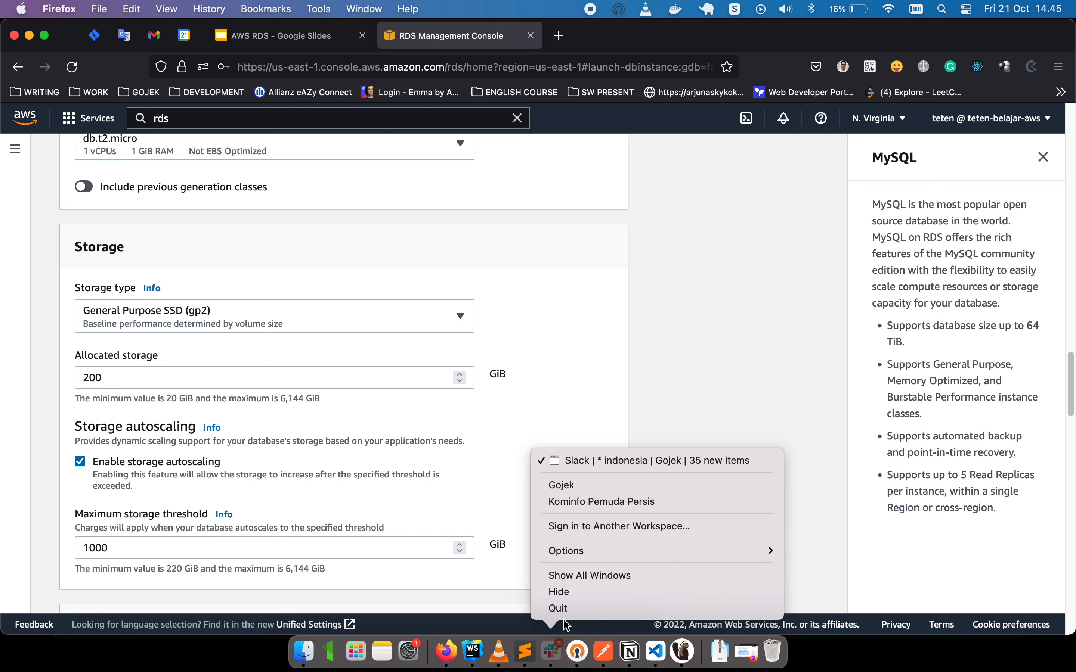
{"action": "left_click", "coordinate": [559, 609]}
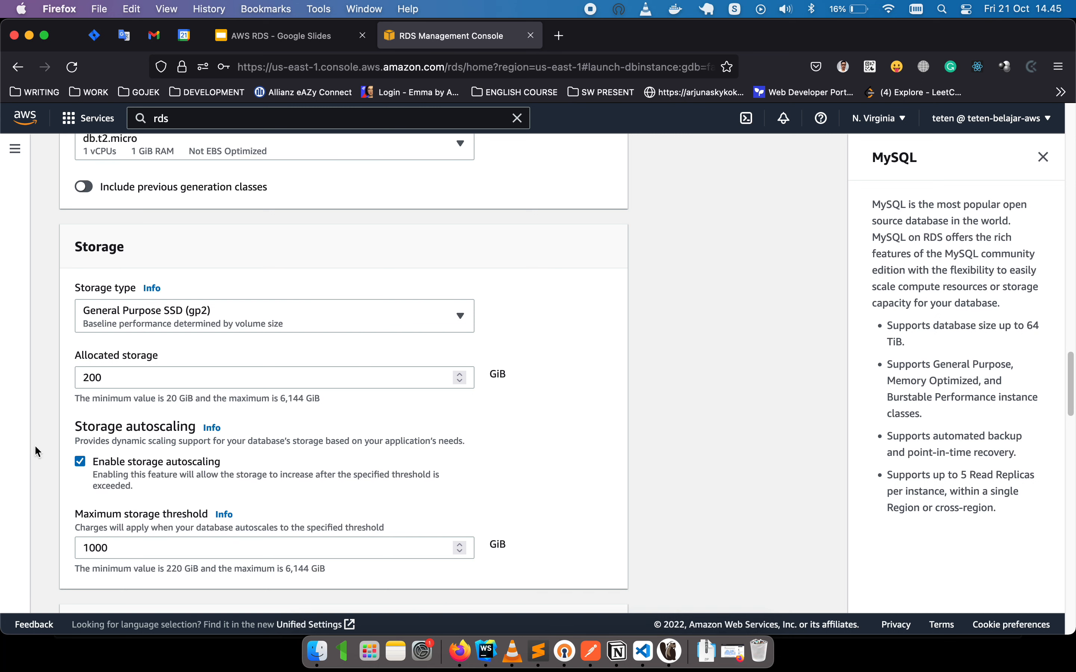
{"action": "left_click_drag", "start_coordinate": [137, 378], "coordinate": [26, 373]}
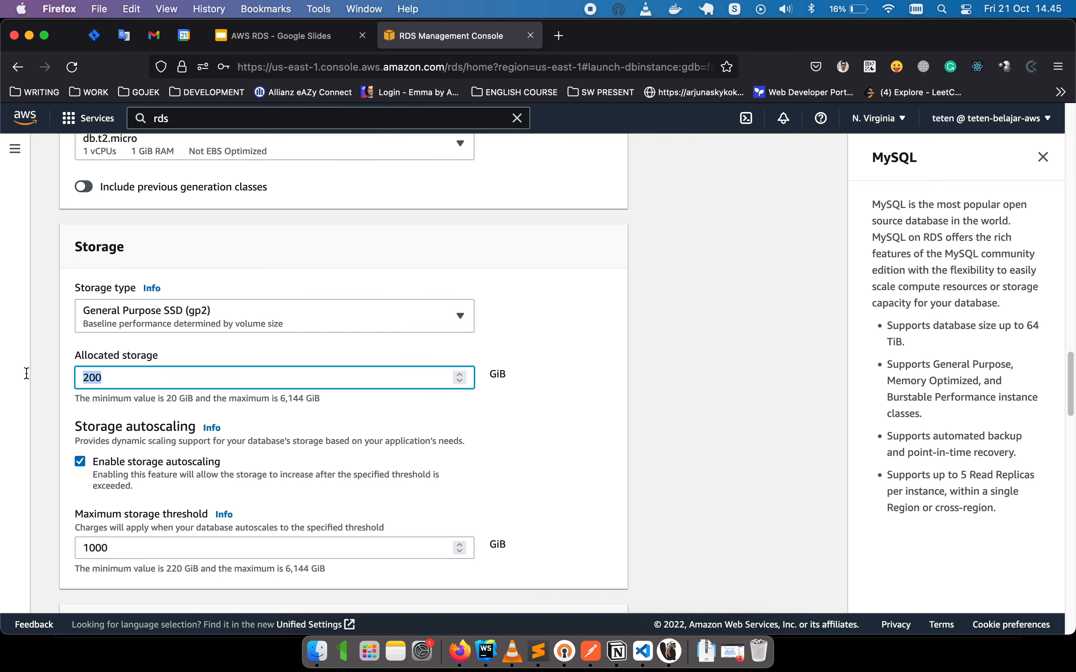
{"action": "type", "text": "10"}
{"action": "scroll", "coordinate": [60, 390], "scroll_direction": "down", "scroll_amount": 2}
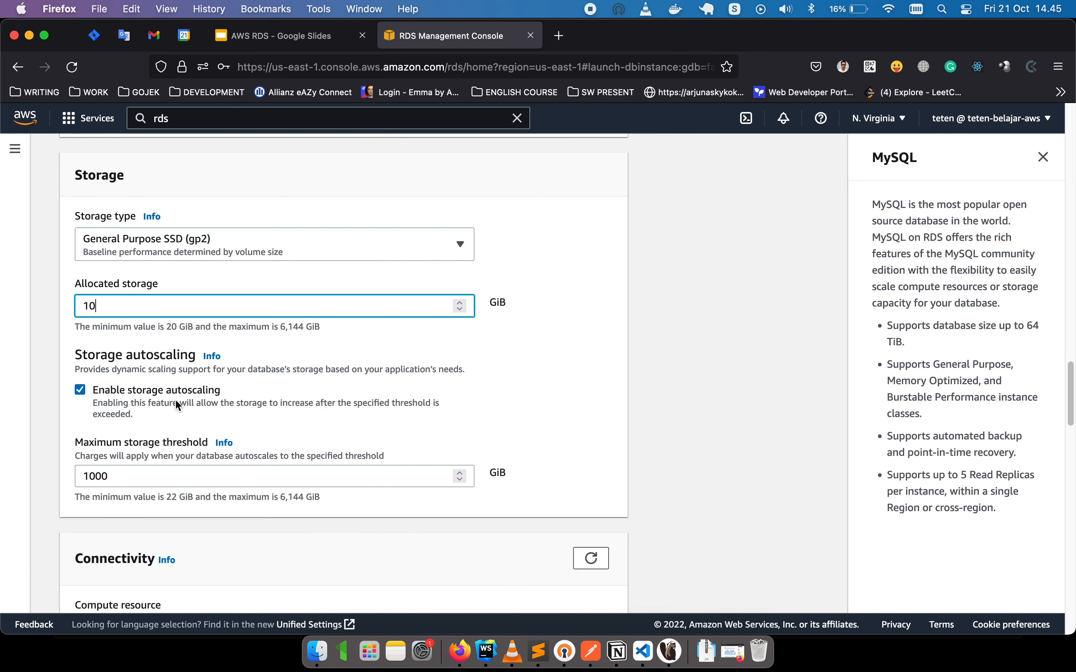
{"action": "left_click", "coordinate": [82, 388]}
{"action": "left_click", "coordinate": [82, 388]}
{"action": "left_click", "coordinate": [81, 387]}
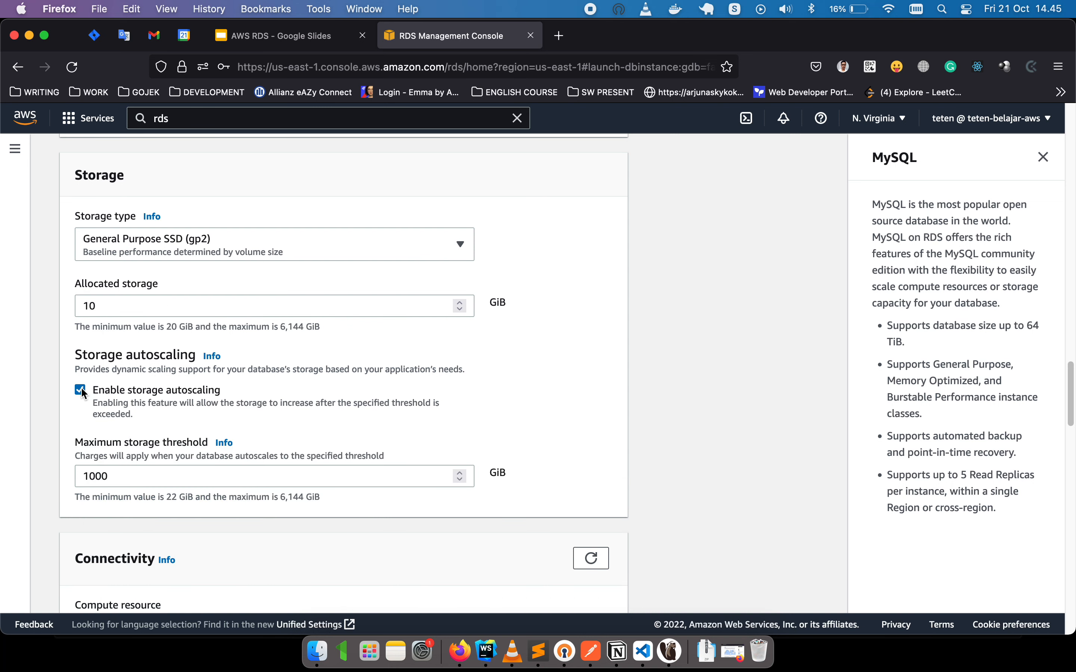
{"action": "left_click", "coordinate": [81, 387]}
{"action": "scroll", "coordinate": [62, 402], "scroll_direction": "down", "scroll_amount": 5}
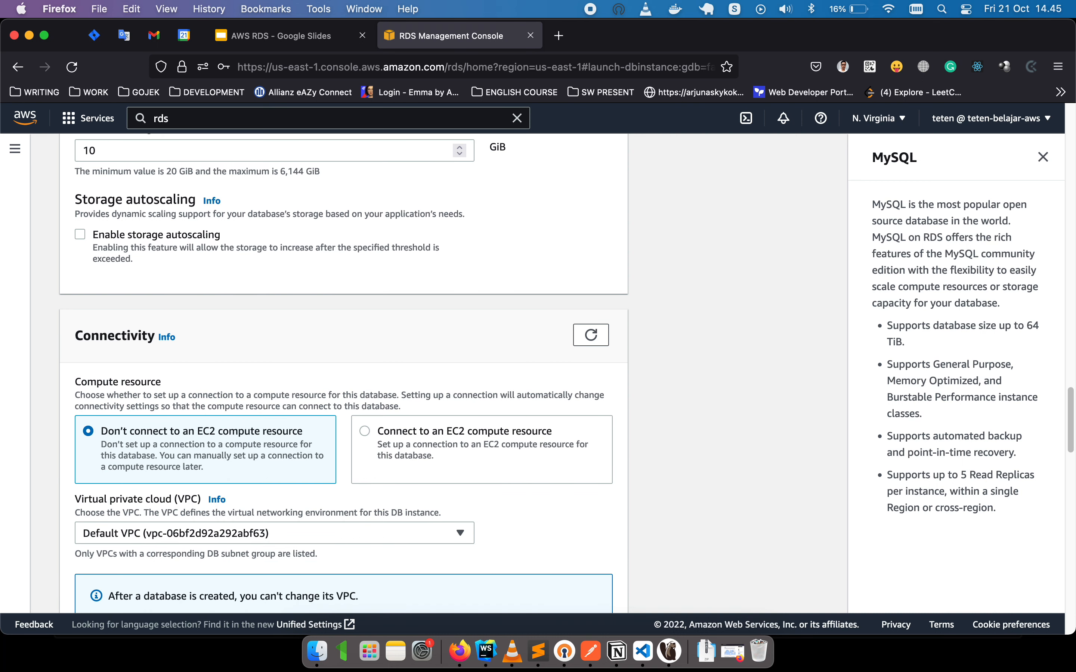
Keep the default VPC and DB subnet group, and set Public access to Yes.
{"action": "scroll", "coordinate": [61, 401], "scroll_direction": "down", "scroll_amount": 2}
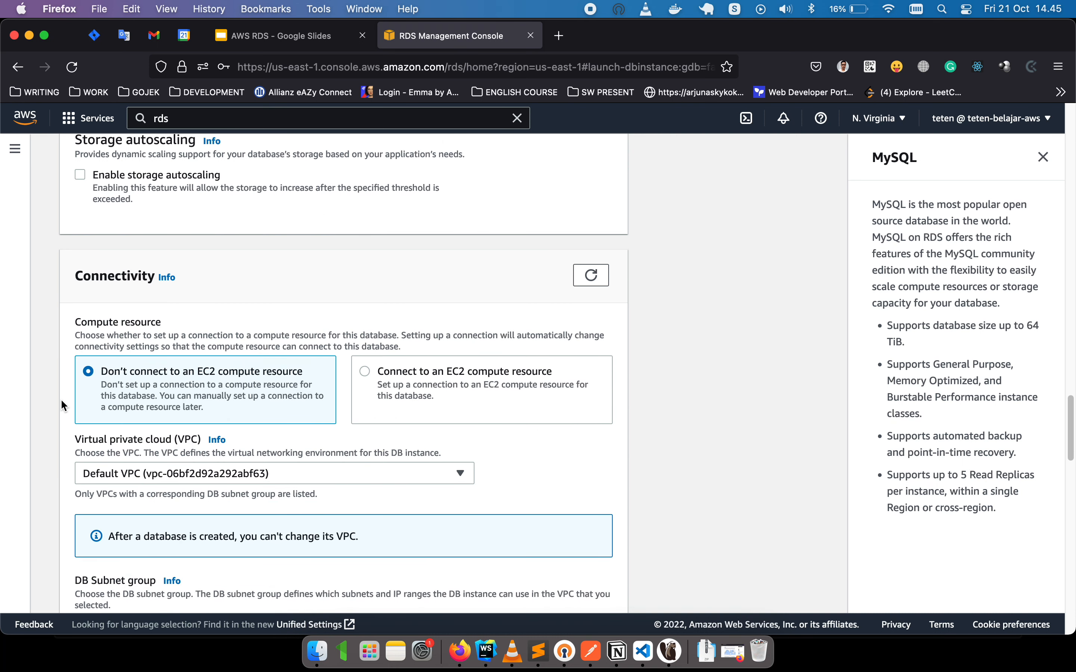
{"action": "scroll", "coordinate": [61, 405], "scroll_direction": "down", "scroll_amount": 1}
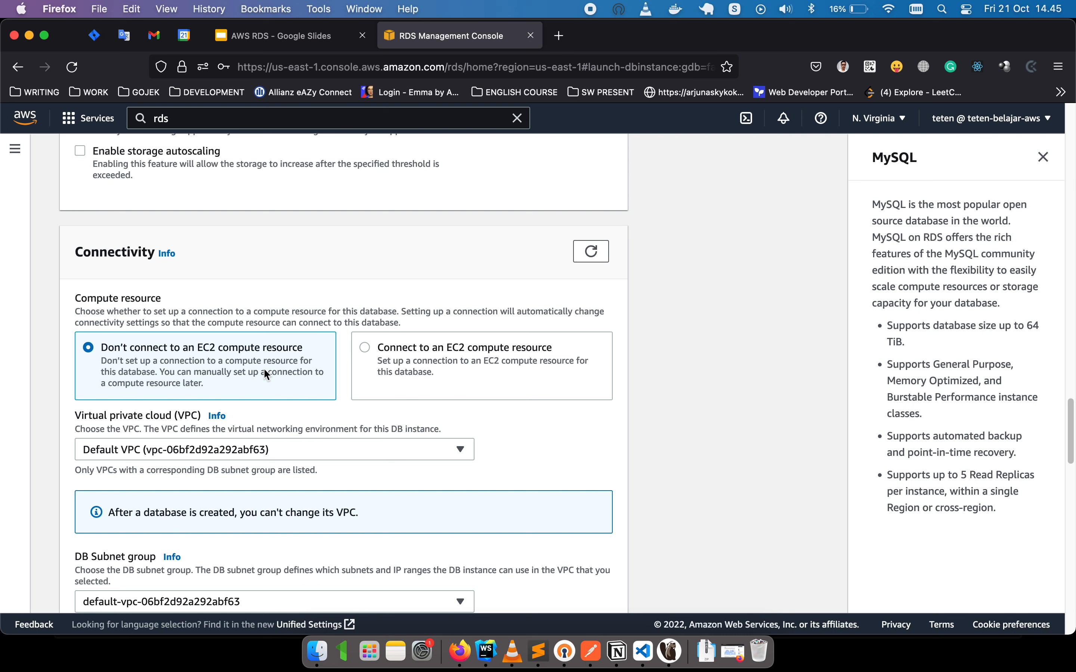
{"action": "scroll", "coordinate": [245, 362], "scroll_direction": "down", "scroll_amount": 1}
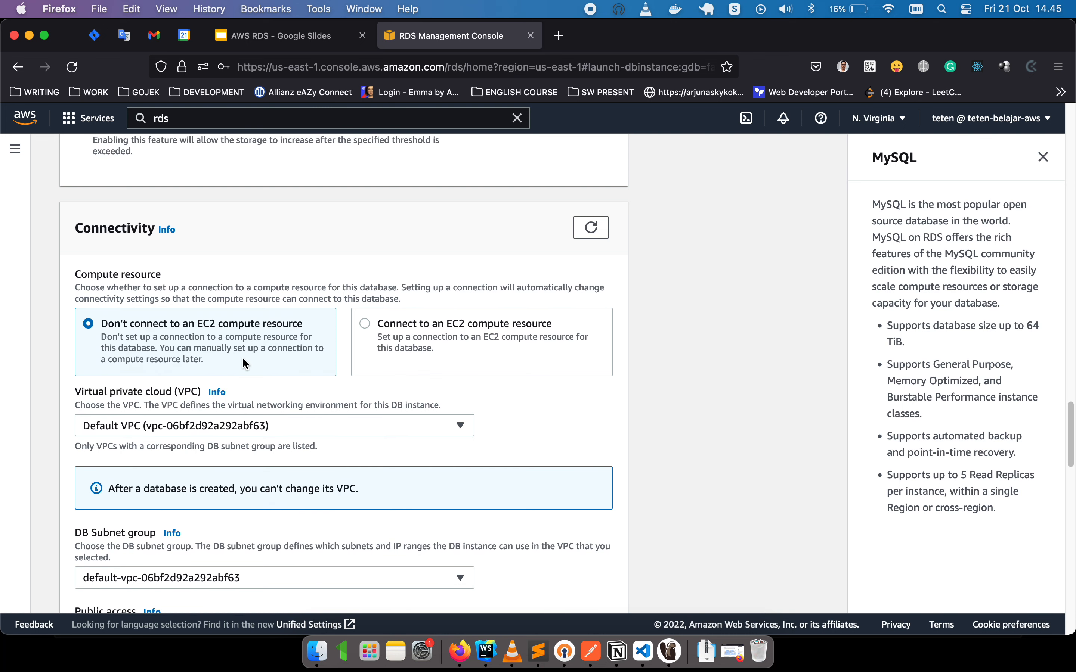
{"action": "scroll", "coordinate": [230, 351], "scroll_direction": "down", "scroll_amount": 1}
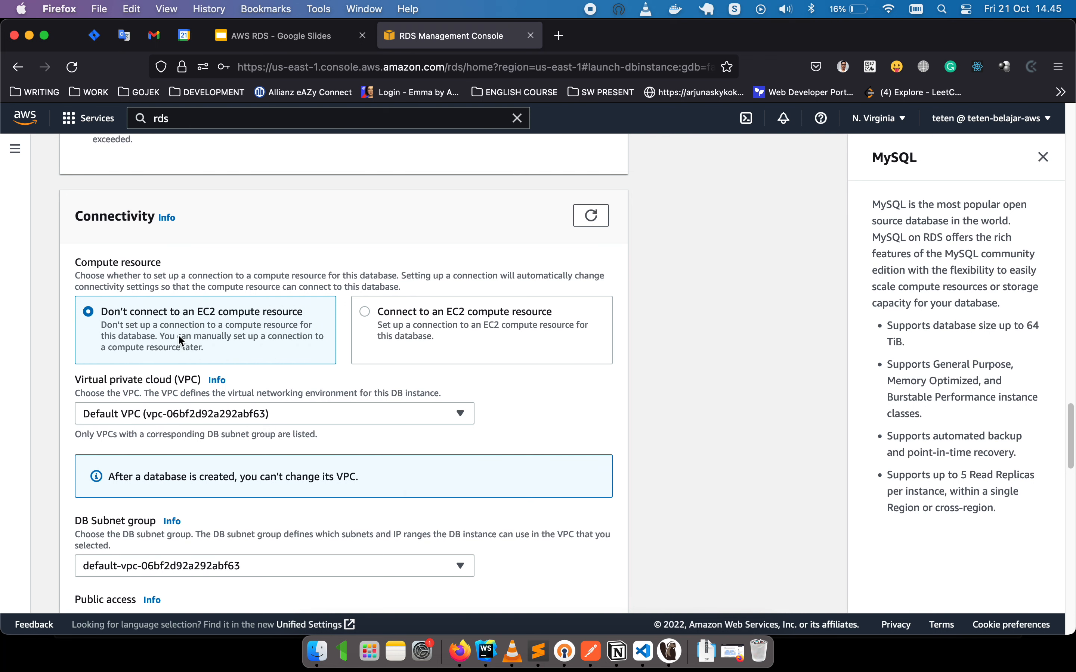
{"action": "scroll", "coordinate": [308, 350], "scroll_direction": "down", "scroll_amount": 2}
{"action": "left_click", "coordinate": [284, 373]}
{"action": "left_click", "coordinate": [284, 373]}
{"action": "scroll", "coordinate": [134, 381], "scroll_direction": "down", "scroll_amount": 5}
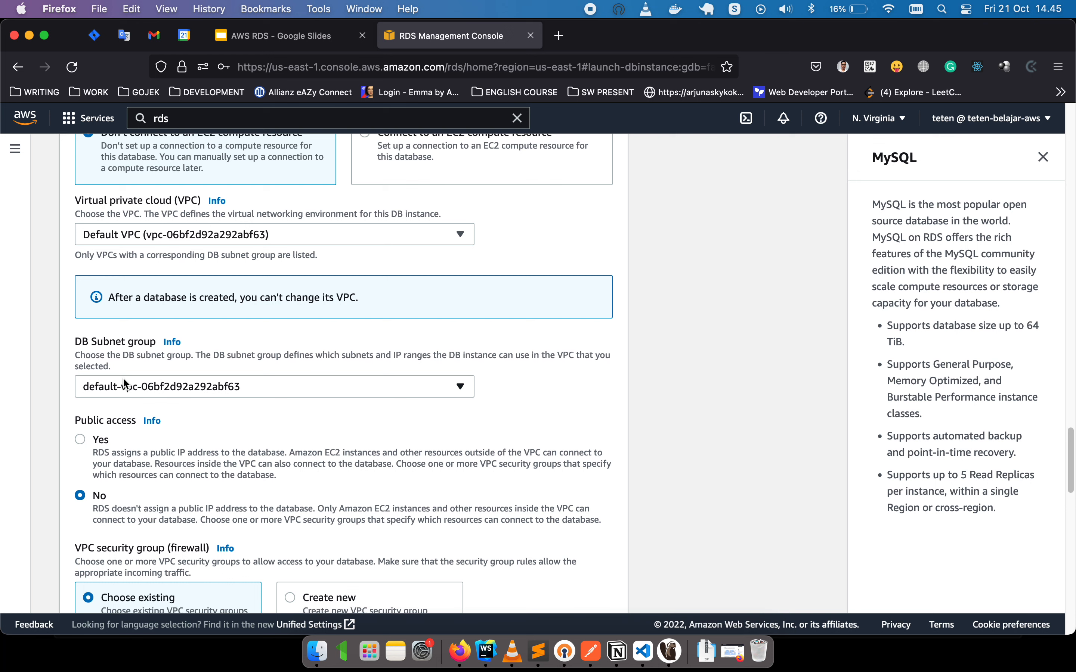
{"action": "left_click", "coordinate": [180, 387]}
{"action": "left_click", "coordinate": [179, 385]}
{"action": "scroll", "coordinate": [54, 387], "scroll_direction": "down", "scroll_amount": 3}
{"action": "left_click", "coordinate": [85, 380]}
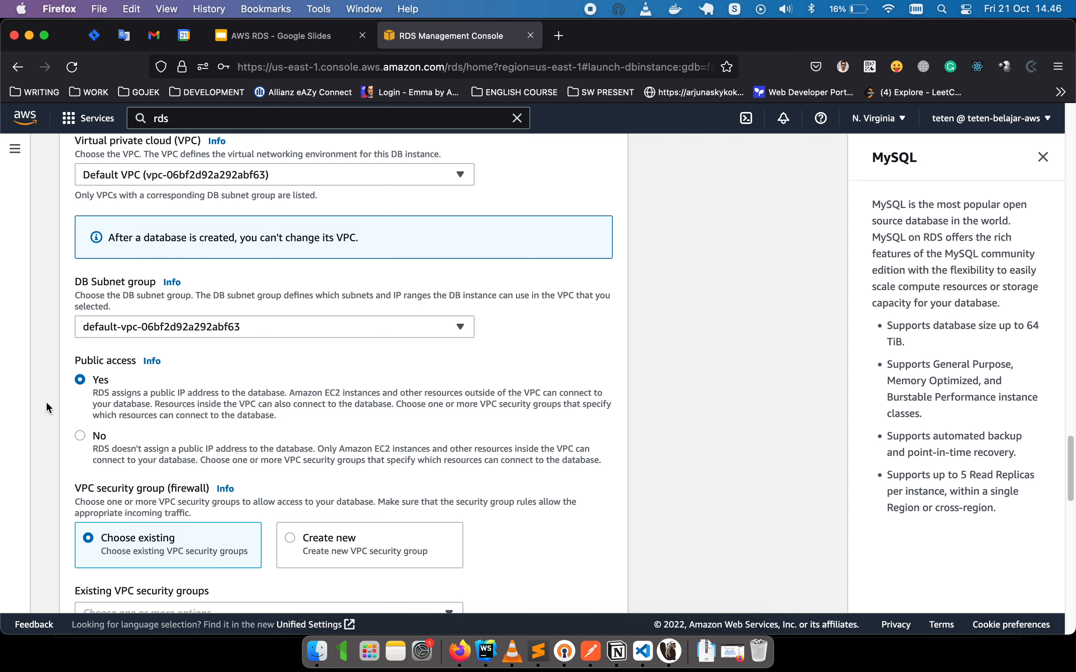
Add the demo-rds-mysql security group and place the database in us-east-1a.
{"action": "scroll", "coordinate": [48, 407], "scroll_direction": "down", "scroll_amount": 7}
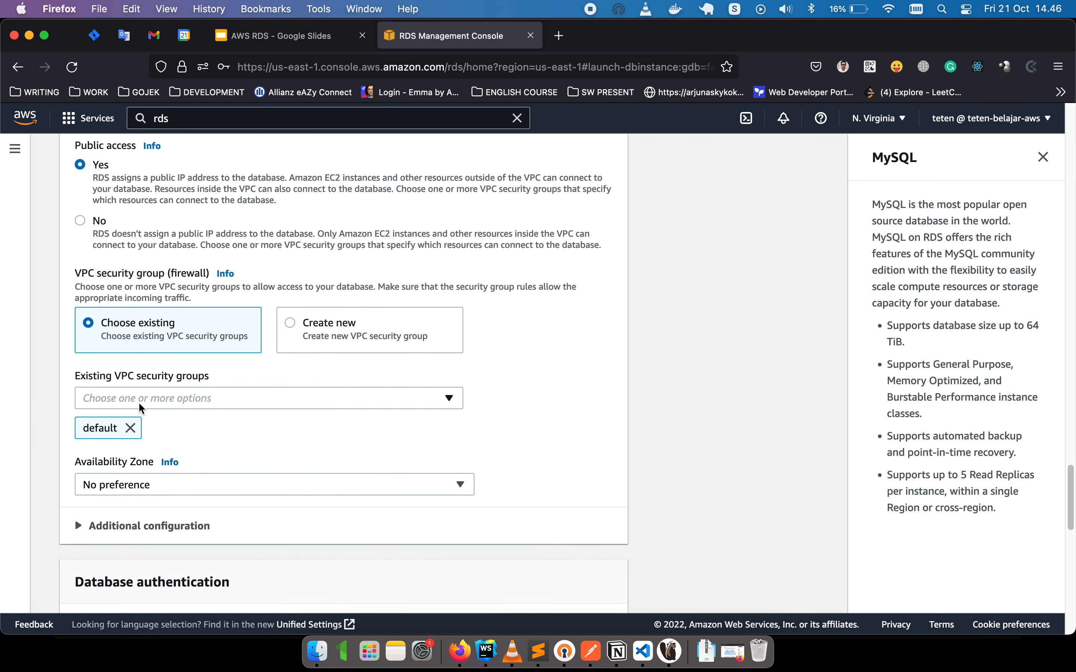
{"action": "left_click", "coordinate": [201, 397]}
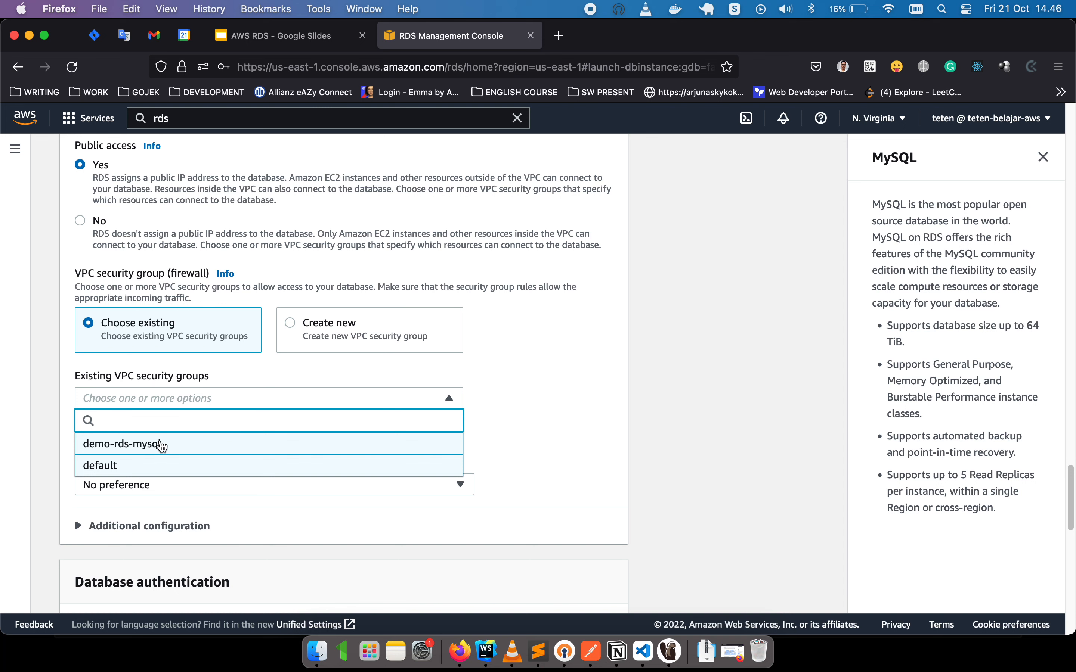
{"action": "left_click", "coordinate": [152, 449]}
{"action": "left_click", "coordinate": [507, 424]}
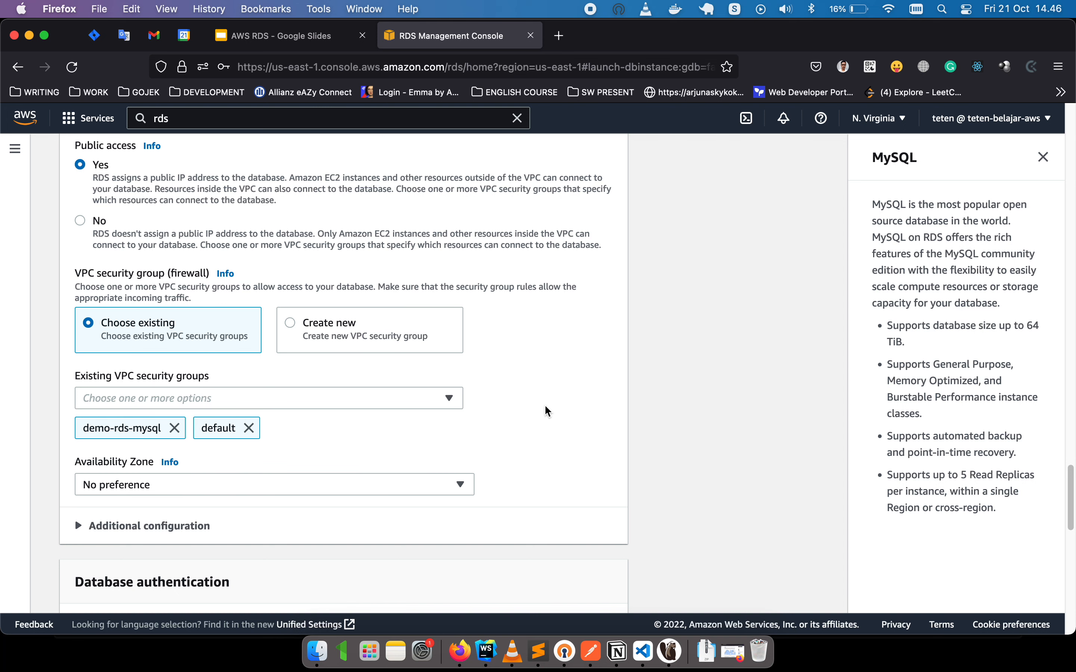
{"action": "scroll", "coordinate": [360, 436], "scroll_direction": "down", "scroll_amount": 1}
{"action": "left_click", "coordinate": [334, 461]}
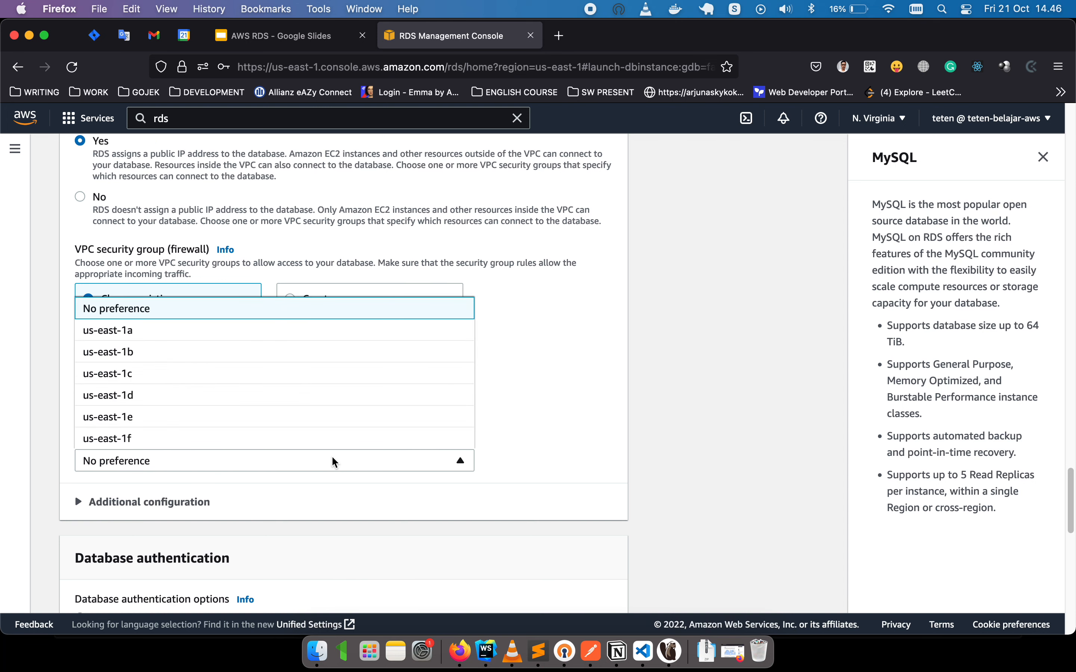
{"action": "left_click", "coordinate": [150, 341]}
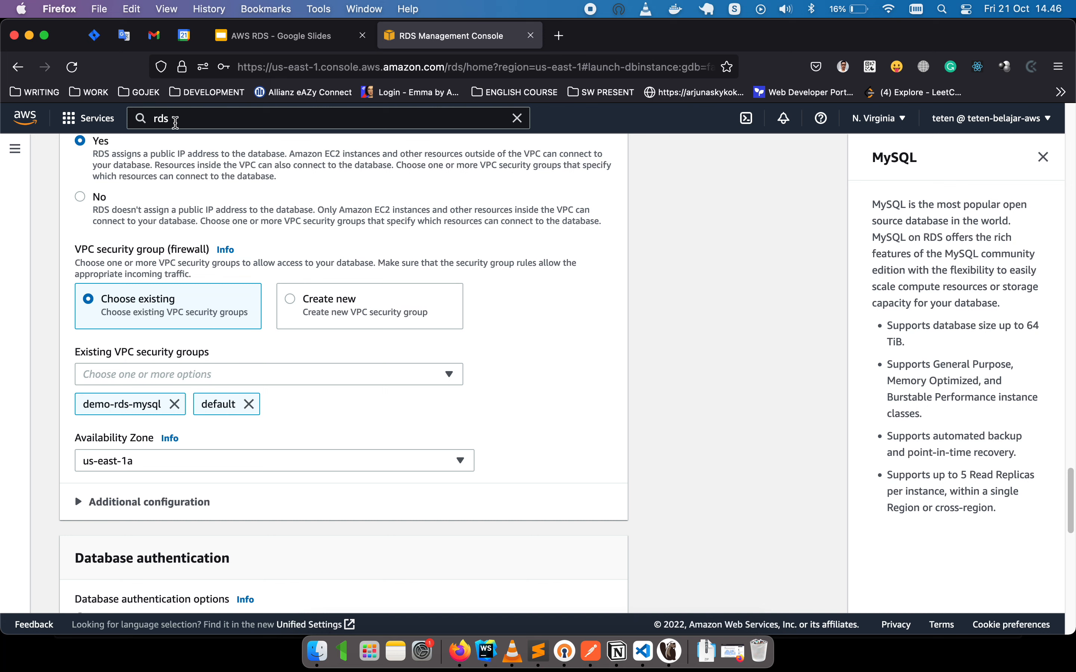
Search 'ec2', open EC2 in a new tab, and show its Security Groups list.
{"action": "left_click", "coordinate": [175, 119]}
{"action": "type", "text": "ec2"}
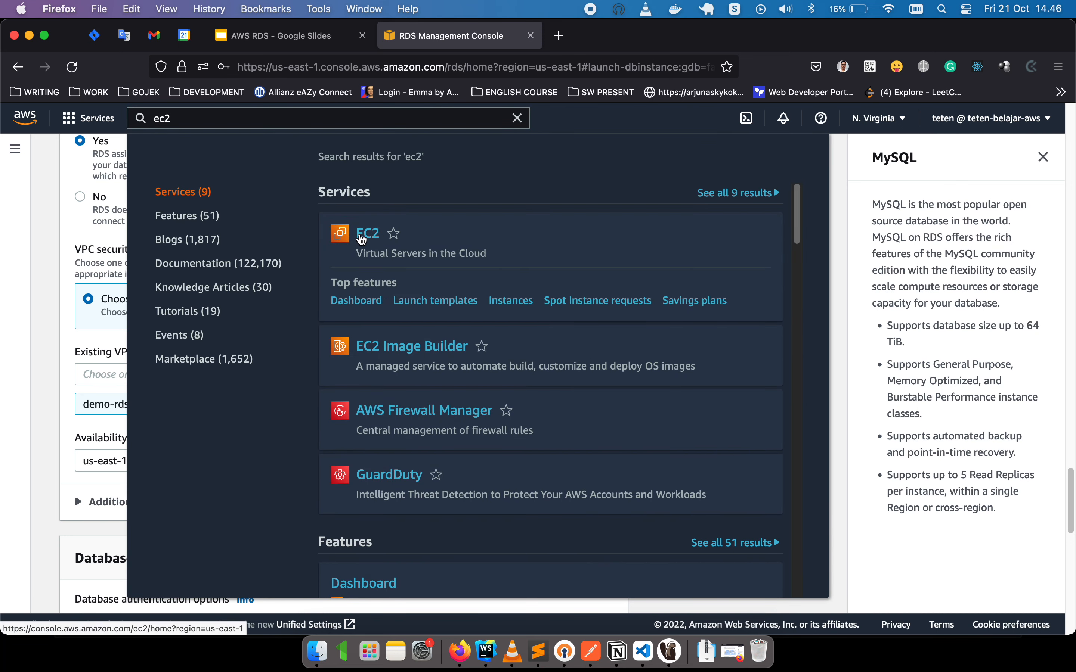
{"action": "left_click", "coordinate": [369, 233], "text": "super"}
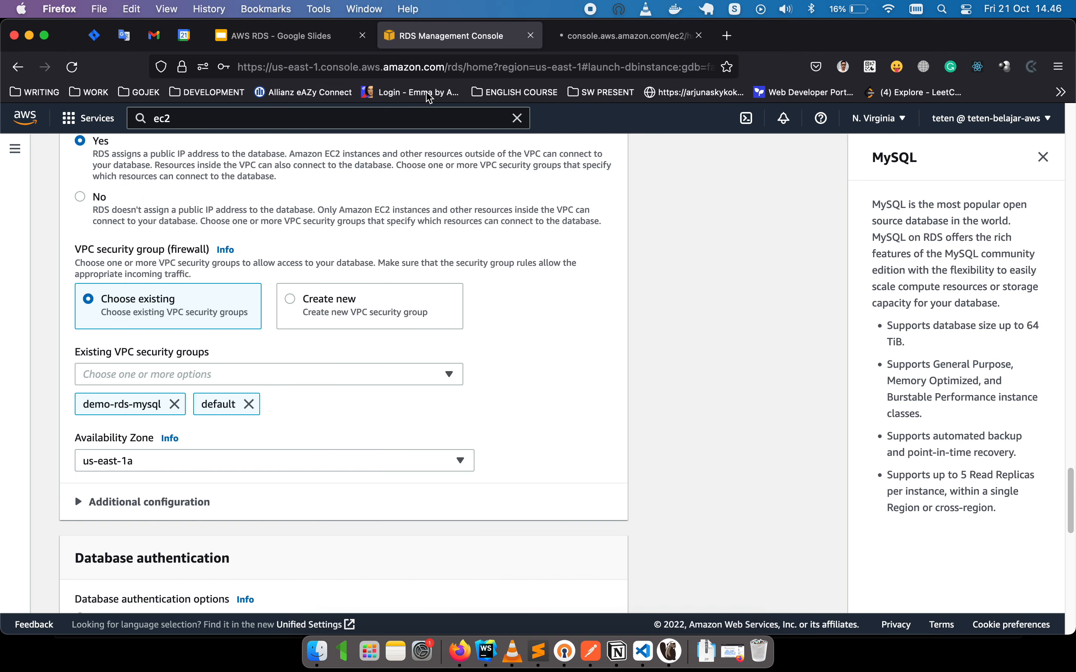
{"action": "left_click", "coordinate": [600, 36]}
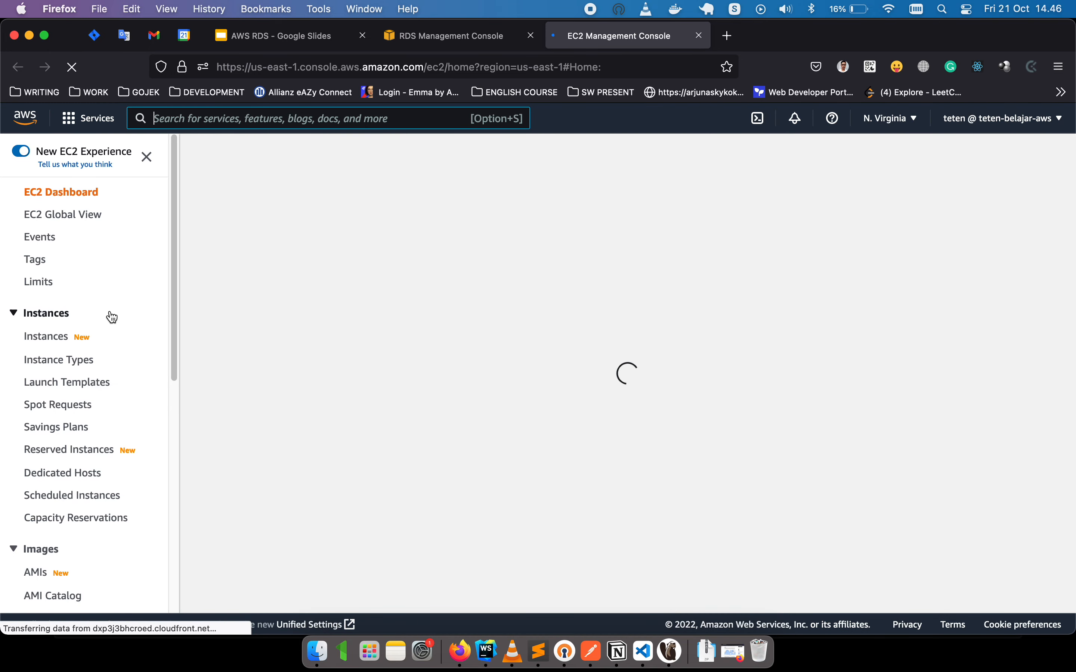
{"action": "scroll", "coordinate": [105, 391], "scroll_direction": "down", "scroll_amount": 10}
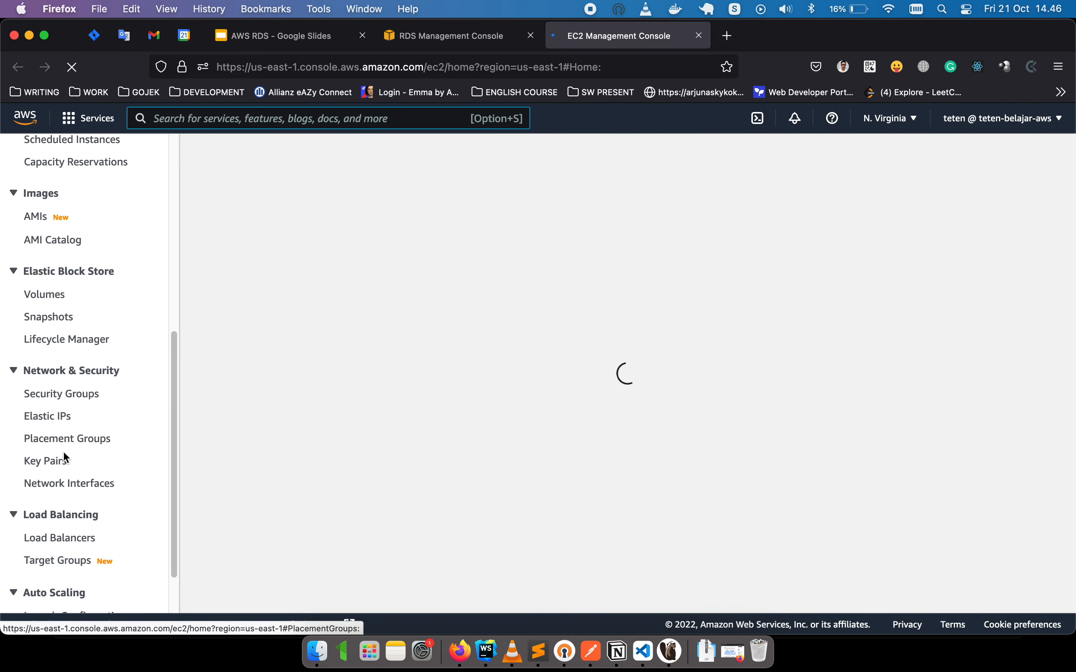
{"action": "left_click", "coordinate": [80, 394]}
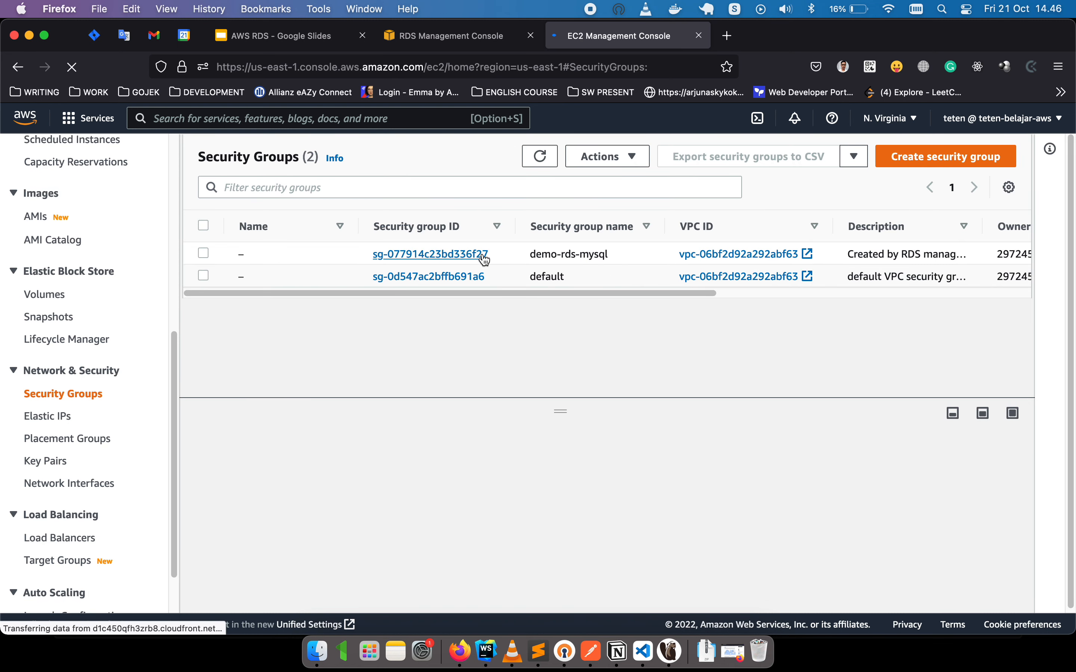
Confirm demo-rds-mysql's inbound rule allows MYSQL/Aurora TCP 3306 from 0.0.0.0/0, then return to RDS.
{"action": "left_click", "coordinate": [465, 254]}
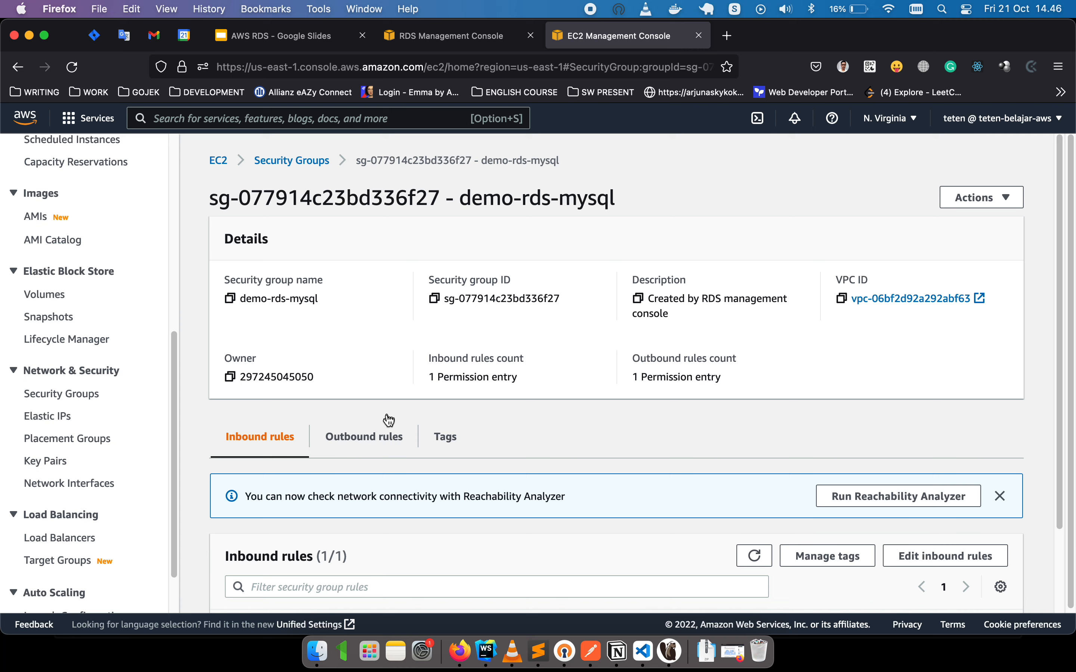
{"action": "scroll", "coordinate": [384, 420], "scroll_direction": "down", "scroll_amount": 4}
{"action": "left_click_drag", "start_coordinate": [401, 578], "coordinate": [609, 579]}
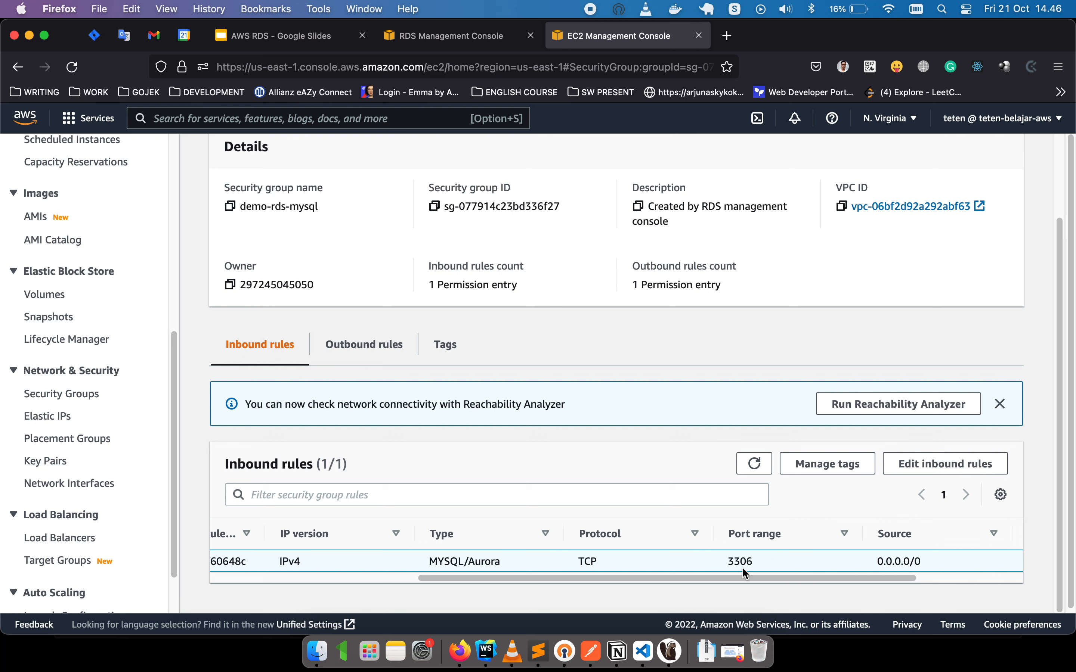
{"action": "left_click_drag", "start_coordinate": [428, 562], "coordinate": [484, 563]}
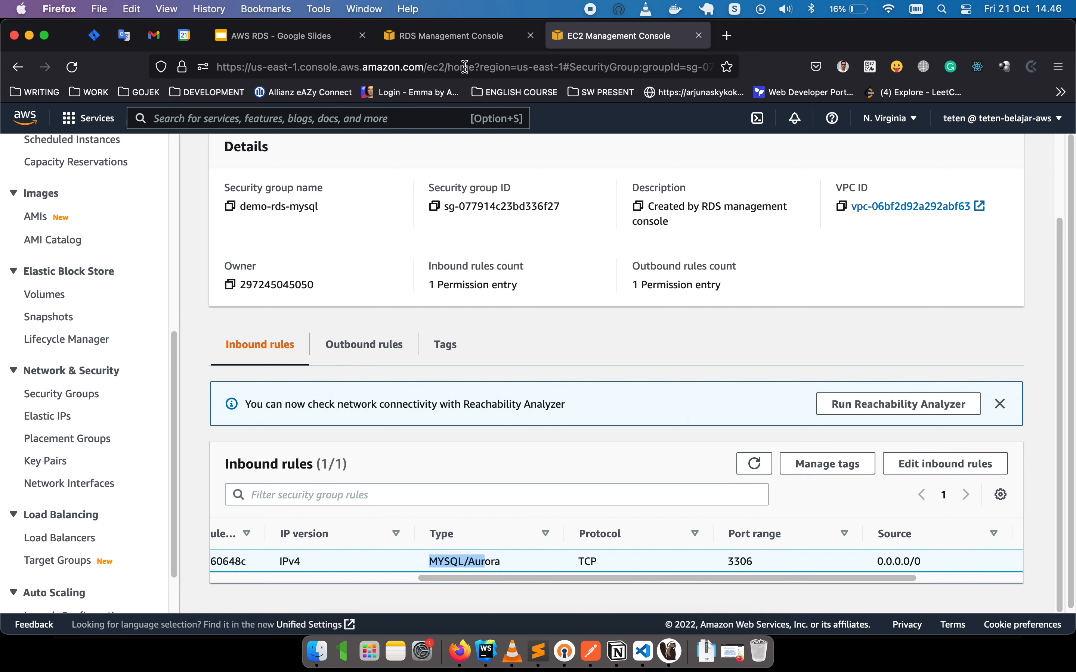
{"action": "left_click", "coordinate": [458, 39]}
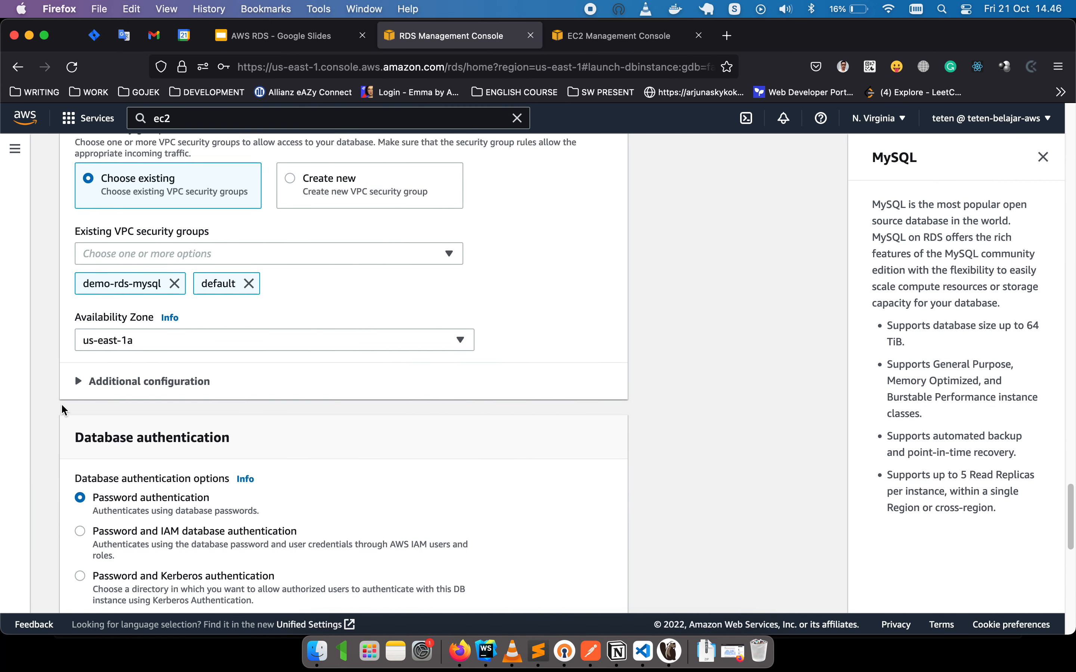
Review the connectivity and authentication settings and rename the DB instance identifier from test-db to mydb.
{"action": "scroll", "coordinate": [63, 408], "scroll_direction": "down", "scroll_amount": 3}
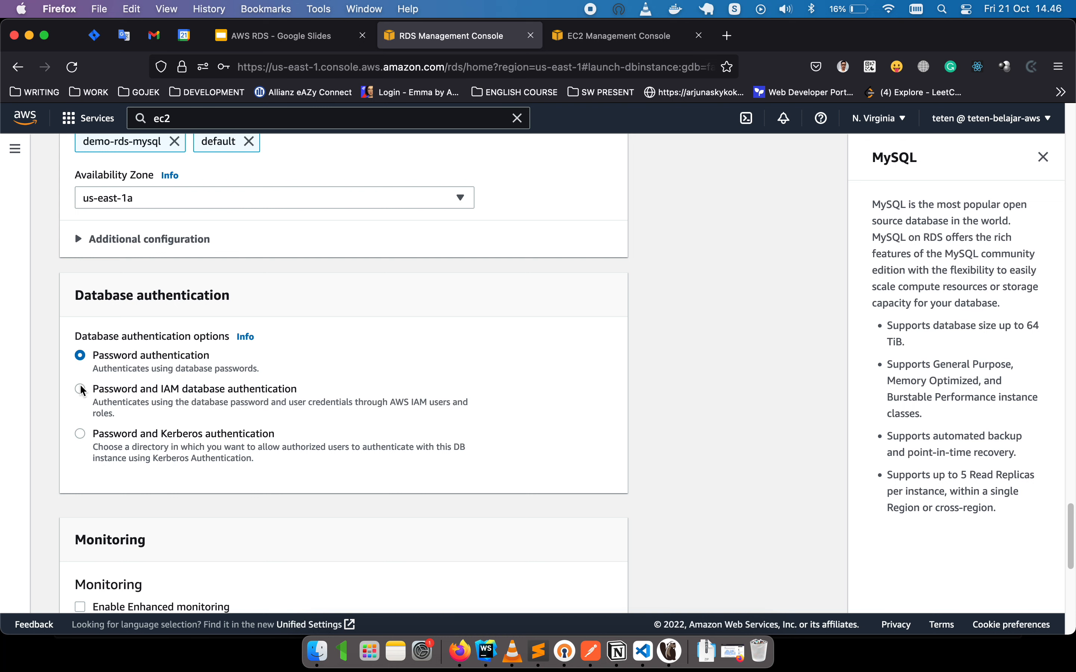
{"action": "scroll", "coordinate": [66, 394], "scroll_direction": "down", "scroll_amount": 5}
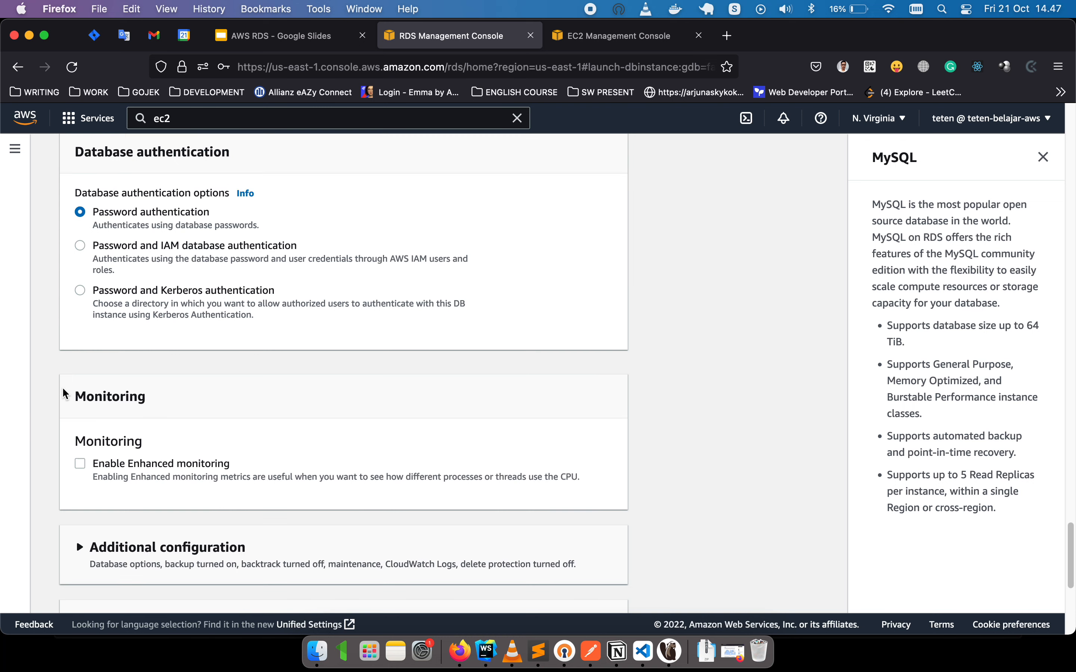
{"action": "scroll", "coordinate": [66, 393], "scroll_direction": "up", "scroll_amount": 5}
{"action": "scroll", "coordinate": [64, 388], "scroll_direction": "up", "scroll_amount": 15}
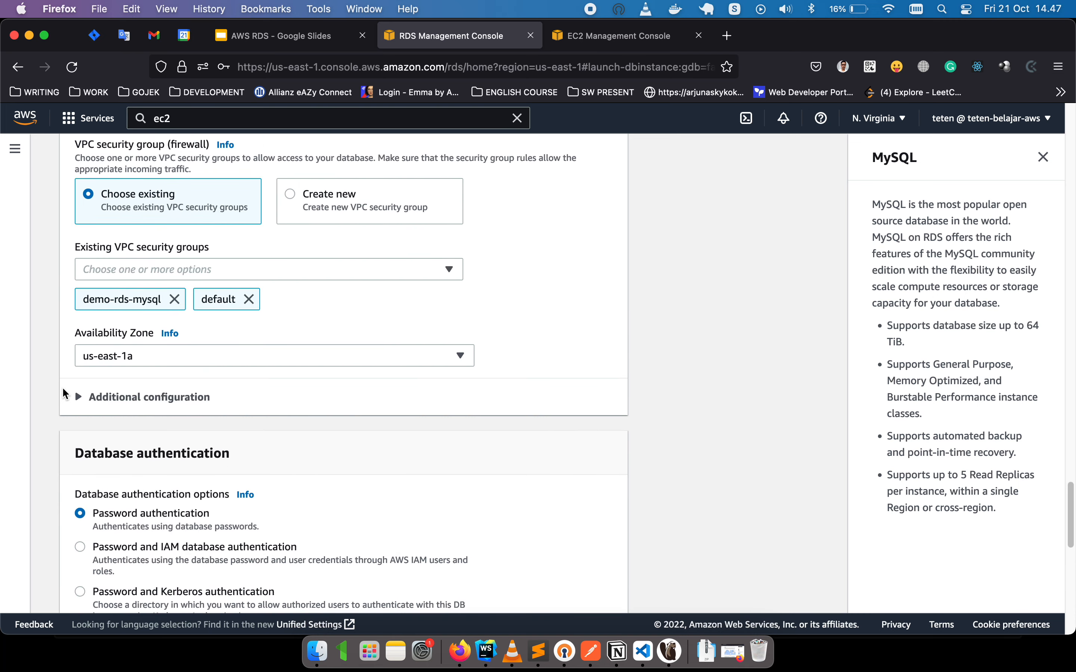
{"action": "scroll", "coordinate": [63, 388], "scroll_direction": "up", "scroll_amount": 20}
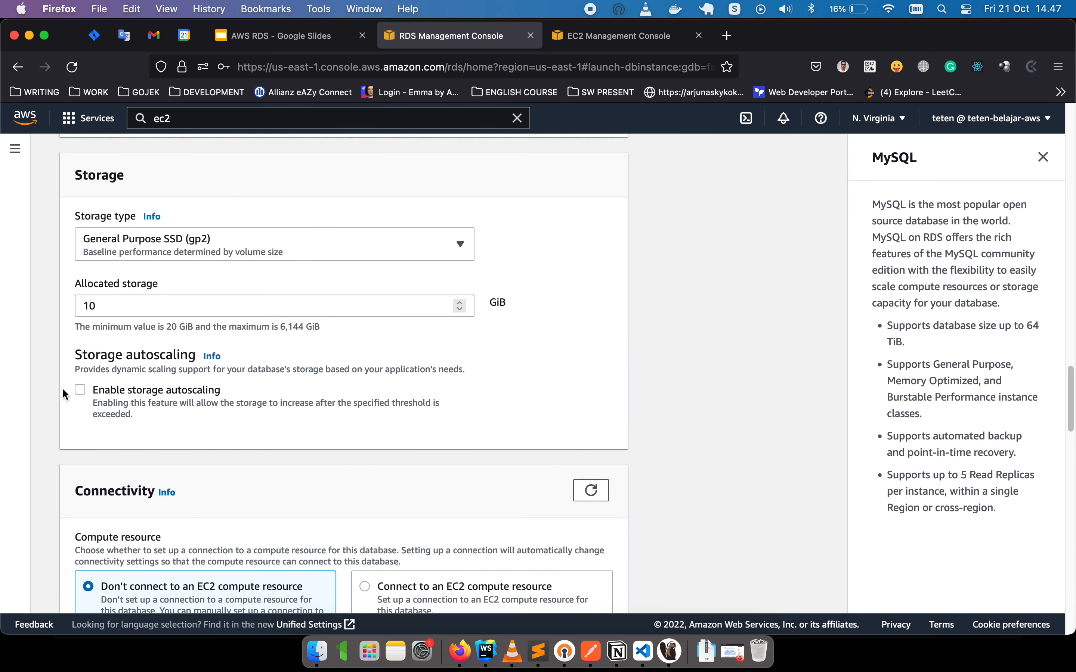
{"action": "scroll", "coordinate": [63, 389], "scroll_direction": "up", "scroll_amount": 5}
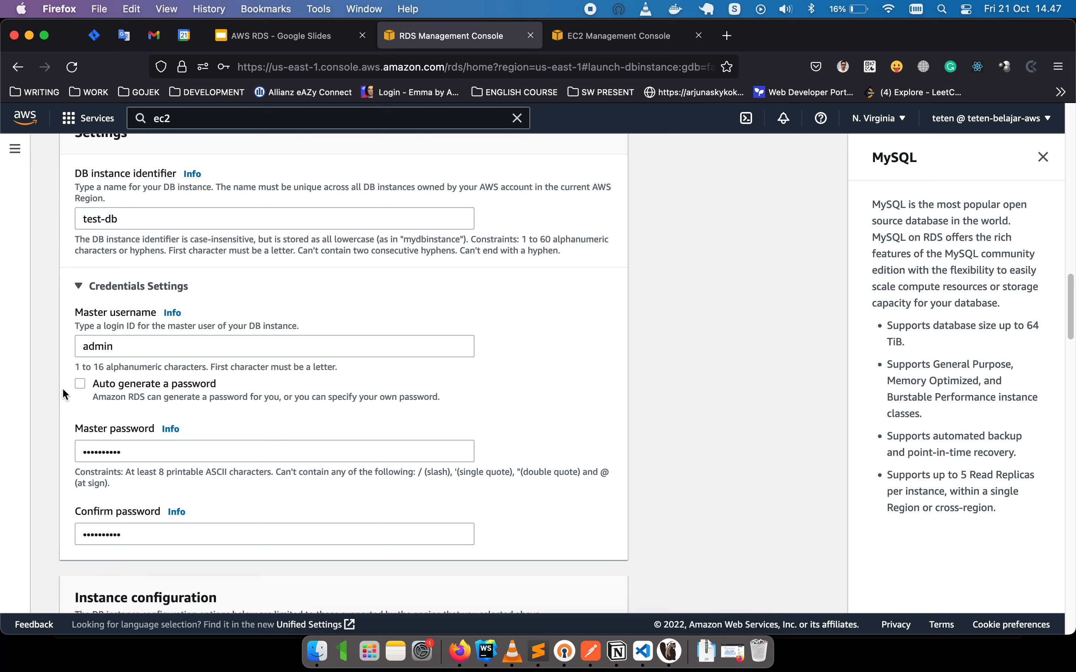
{"action": "scroll", "coordinate": [158, 382], "scroll_direction": "down", "scroll_amount": 19}
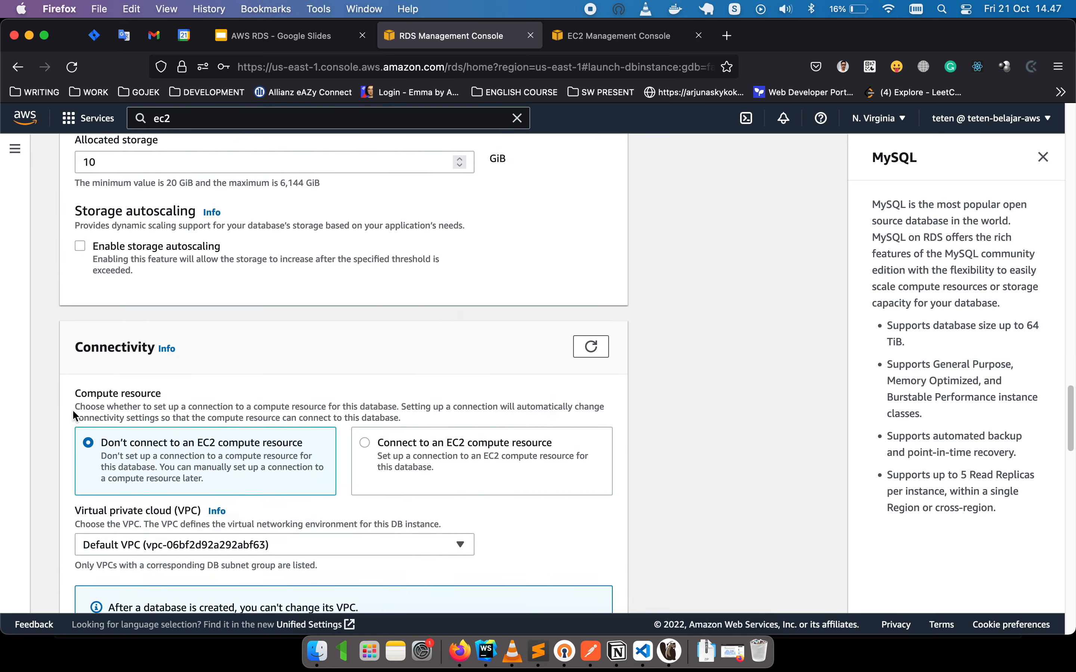
{"action": "scroll", "coordinate": [72, 409], "scroll_direction": "down", "scroll_amount": 6}
{"action": "scroll", "coordinate": [71, 409], "scroll_direction": "up", "scroll_amount": 20}
{"action": "scroll", "coordinate": [72, 408], "scroll_direction": "up", "scroll_amount": 8}
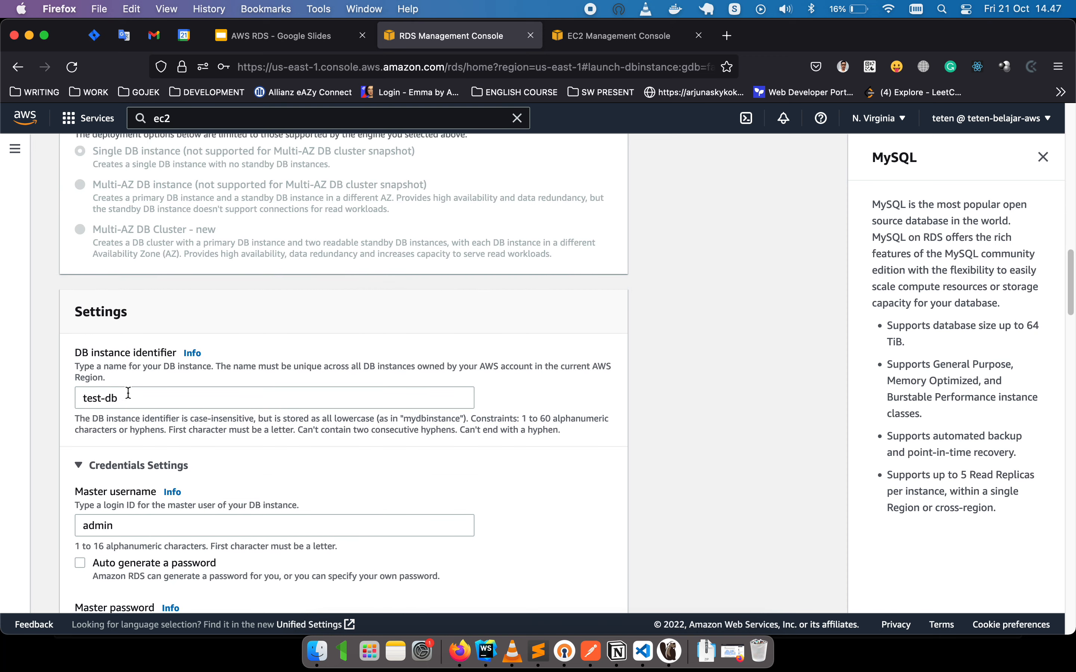
{"action": "triple_click", "coordinate": [141, 397]}
{"action": "type", "text": "mydb"}
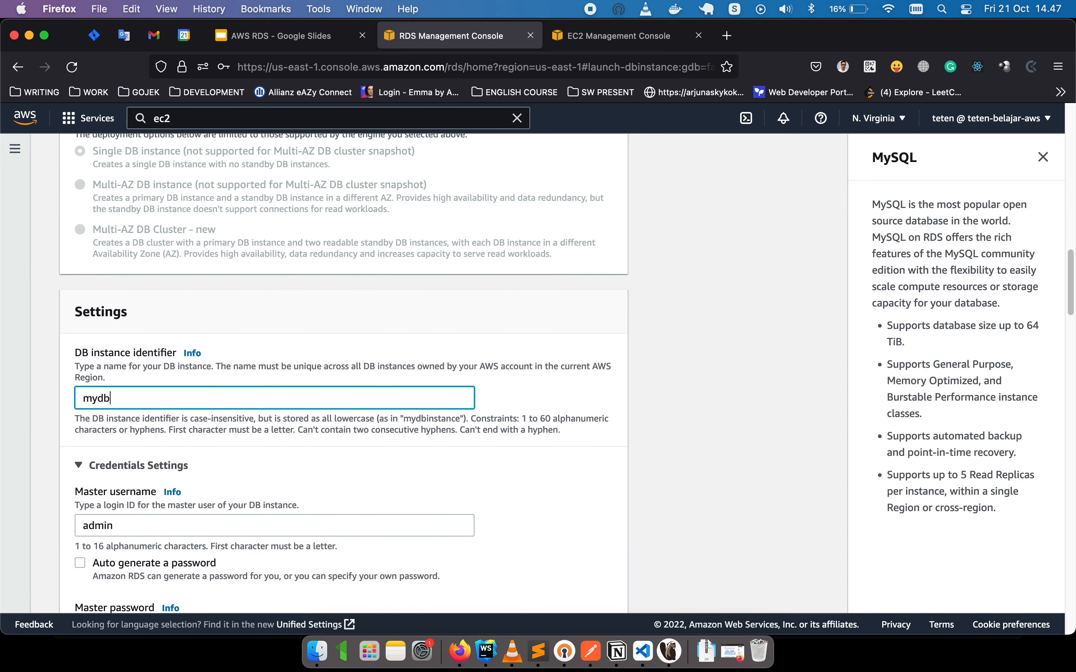
{"action": "scroll", "coordinate": [72, 396], "scroll_direction": "down", "scroll_amount": 20}
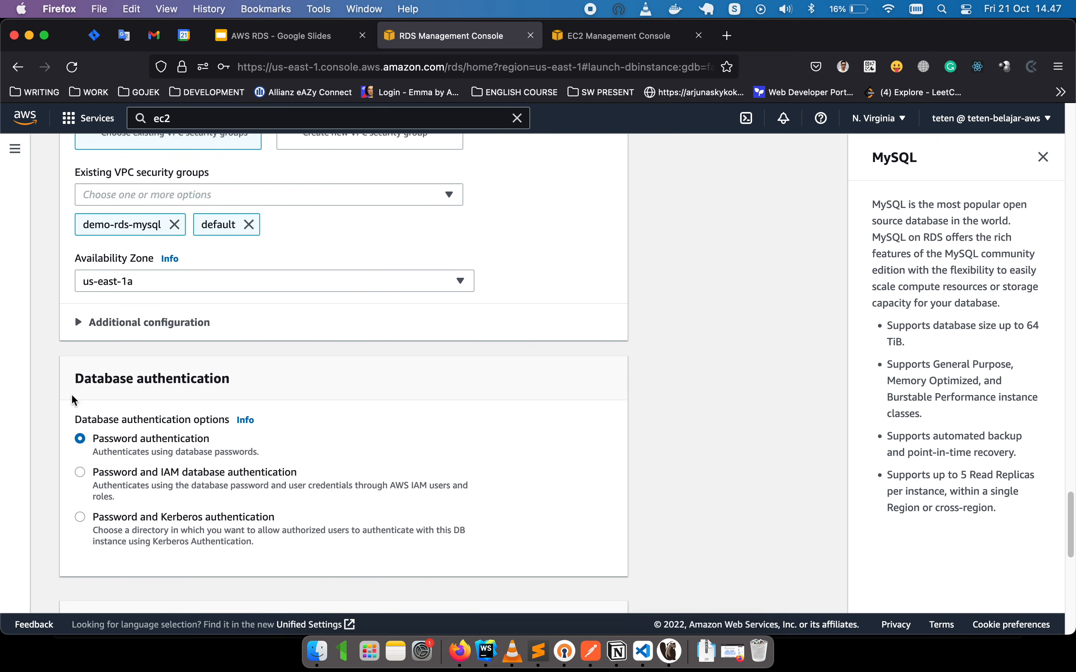
{"action": "scroll", "coordinate": [72, 397], "scroll_direction": "down", "scroll_amount": 15}
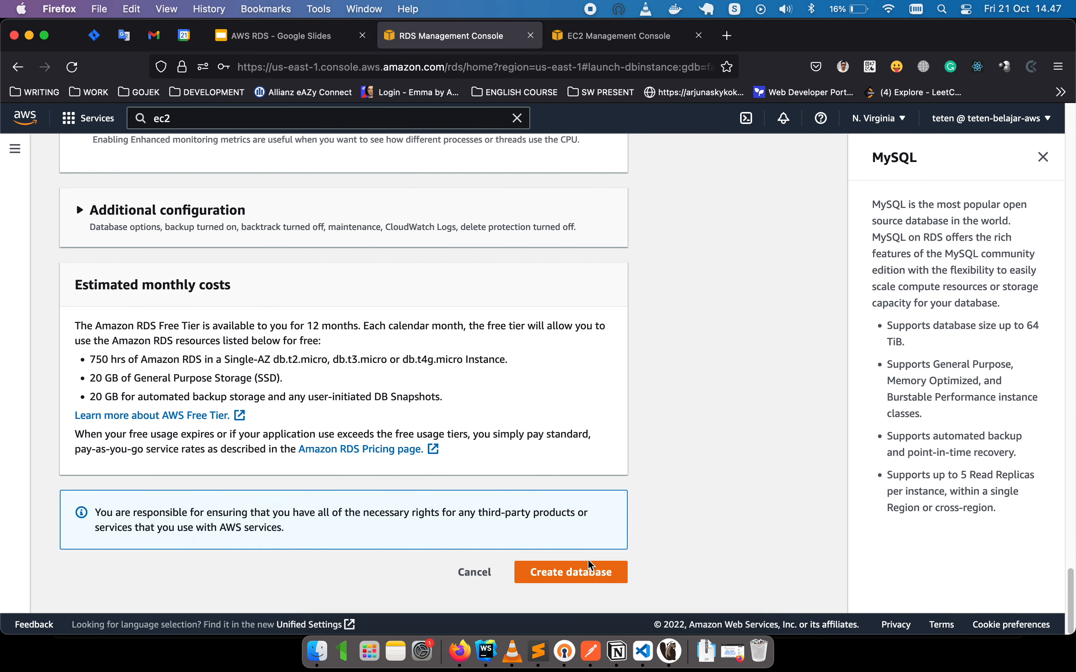
Create the database, decline Firefox's save-login prompt, and refresh the list to show mydb Creating.
{"action": "left_click", "coordinate": [590, 575]}
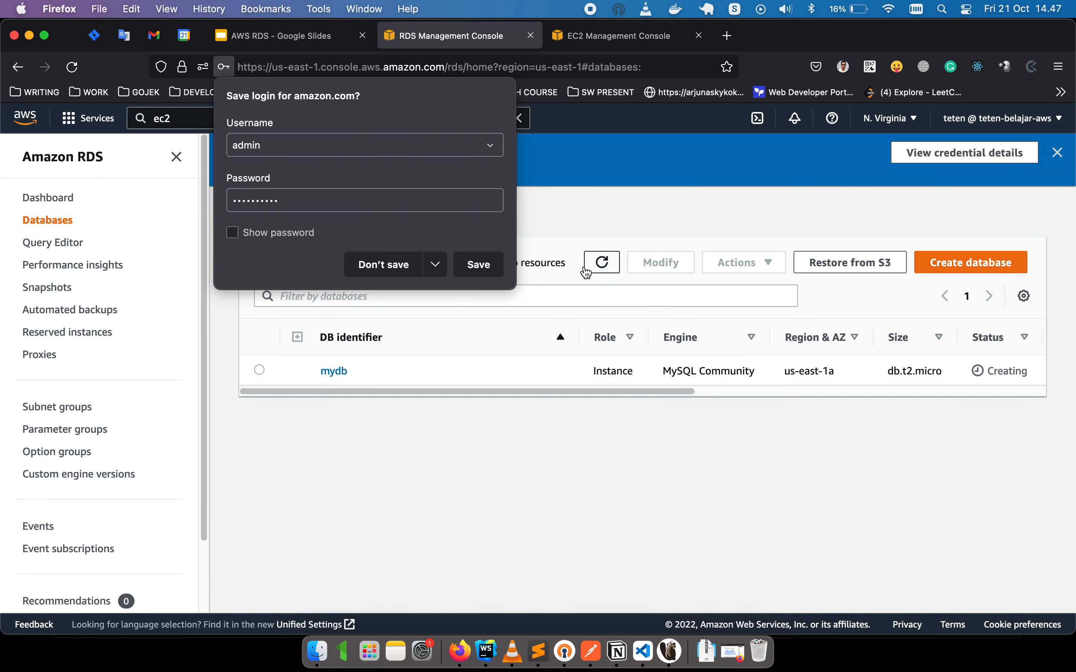
{"action": "left_click", "coordinate": [411, 266]}
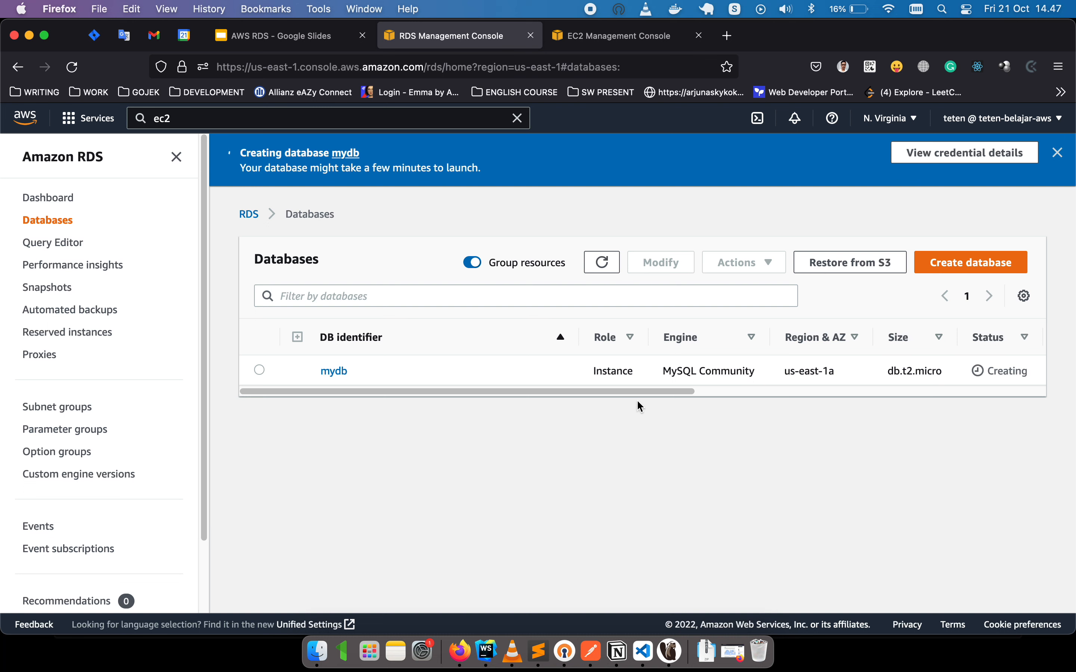
{"action": "mouse_move", "coordinate": [632, 390]}
{"action": "left_mouse_down"}
{"action": "mouse_move", "coordinate": [651, 393]}
{"action": "mouse_move", "coordinate": [625, 390]}
{"action": "left_mouse_up"}
{"action": "left_click", "coordinate": [598, 269]}
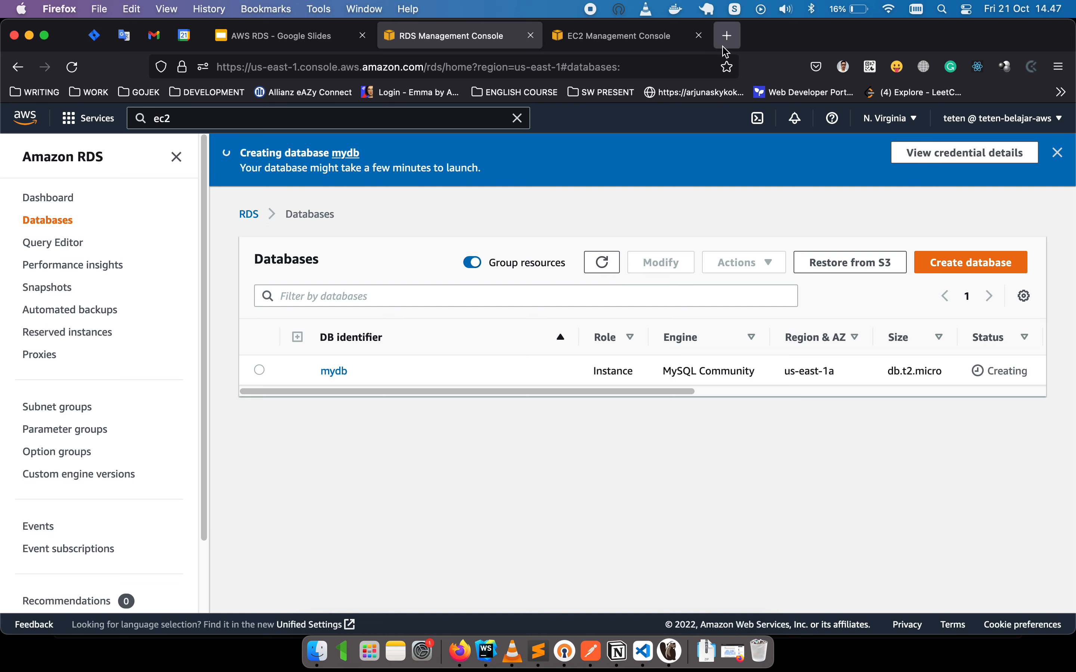
Search the web for 'dbvaer' in a new tab and open the DBeaver Community website.
{"action": "left_click", "coordinate": [727, 35]}
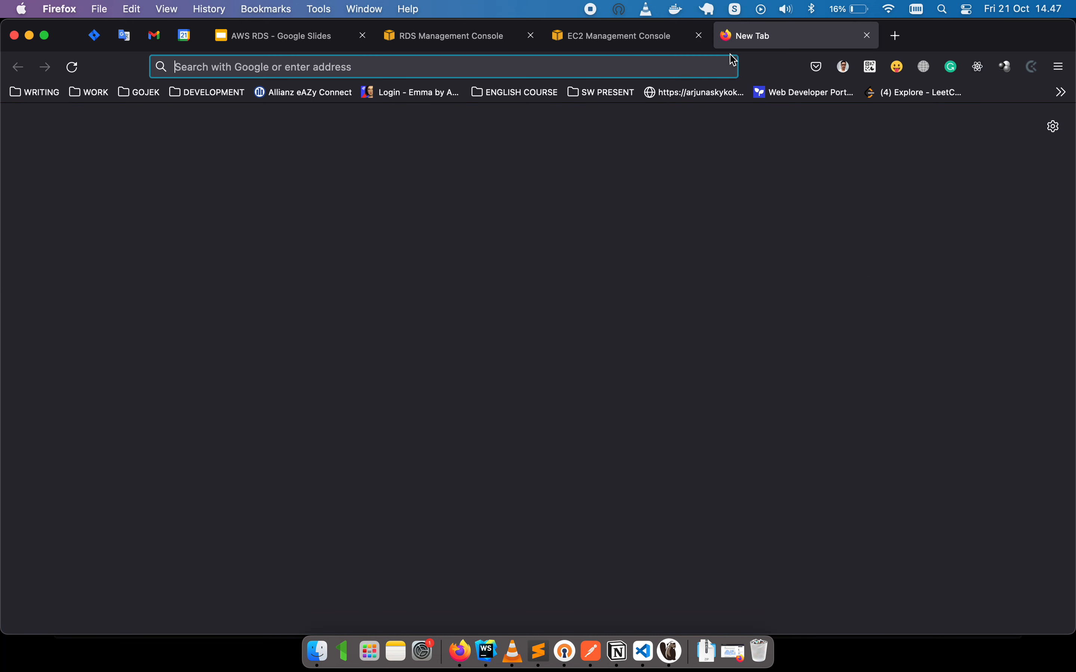
{"action": "type", "text": "db"}
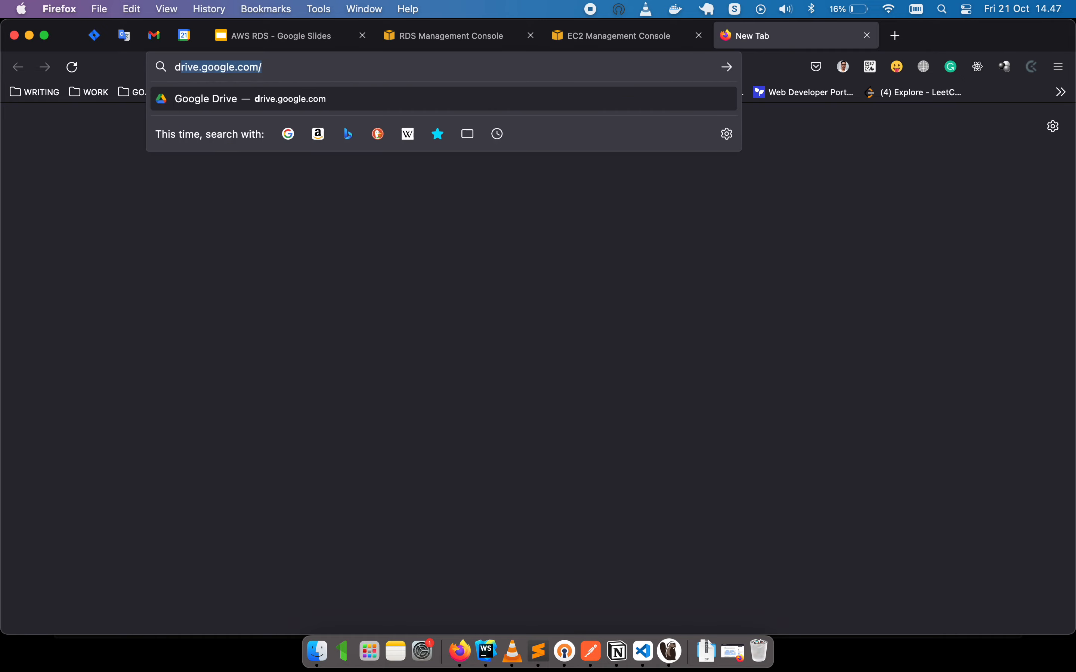
{"action": "type", "text": "v"}
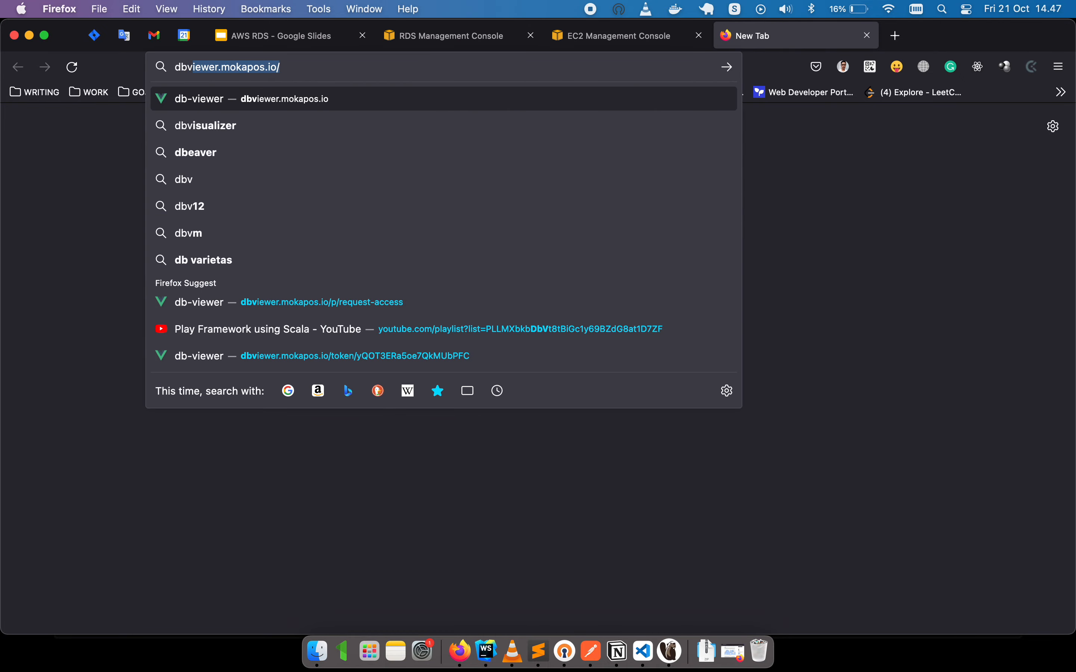
{"action": "key", "text": "BackSpace"}
{"action": "type", "text": "aer"}
{"action": "key", "text": "Return"}
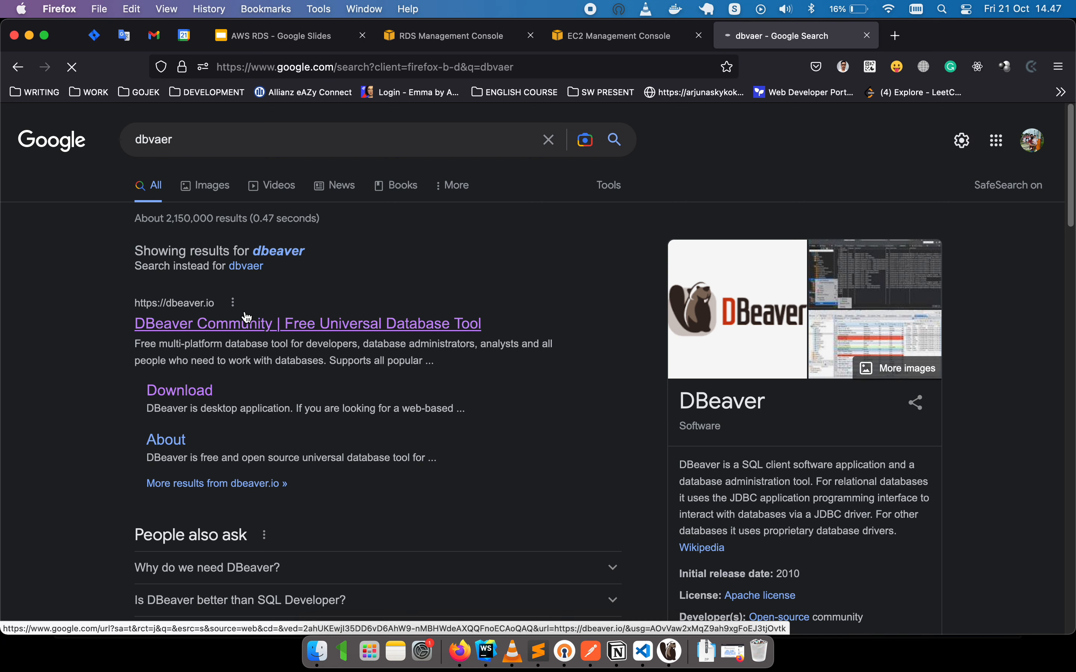
{"action": "left_click", "coordinate": [249, 320]}
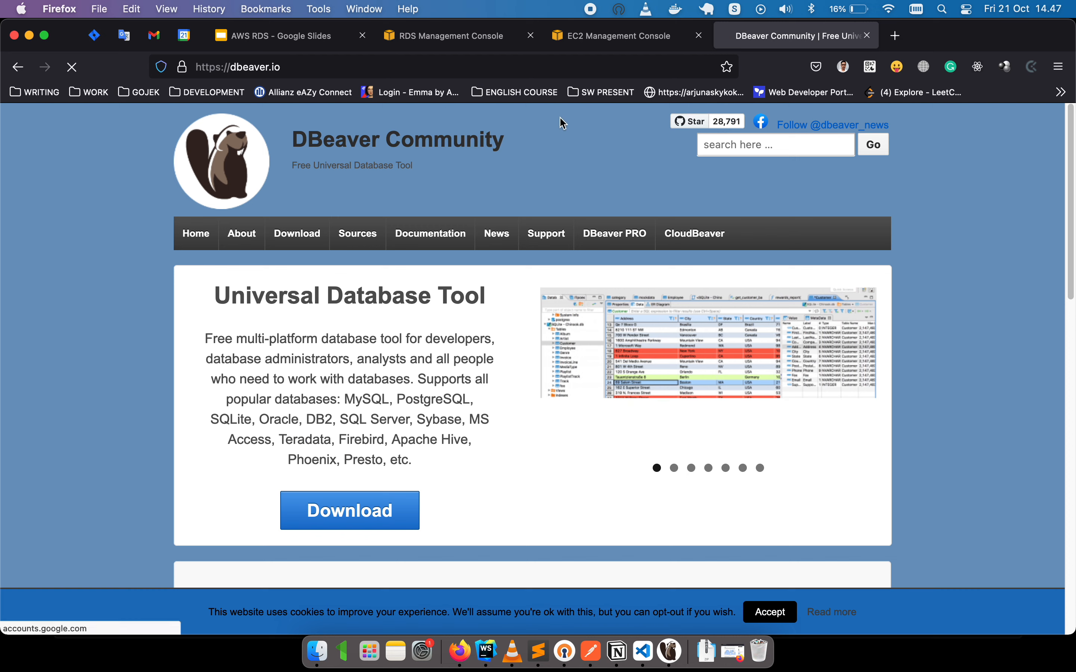
Search 'ultron sql' in another tab, close it, and go back to the RDS databases list.
{"action": "left_click", "coordinate": [896, 40]}
{"action": "type", "text": "u"}
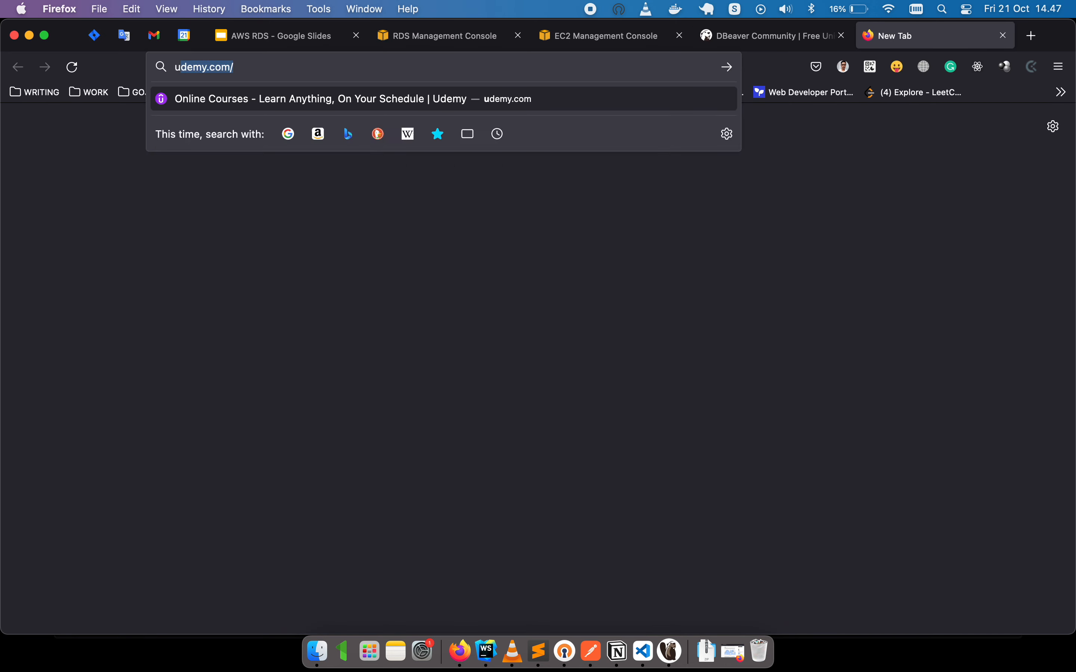
{"action": "type", "text": "ltron sql"}
{"action": "key", "text": "Return"}
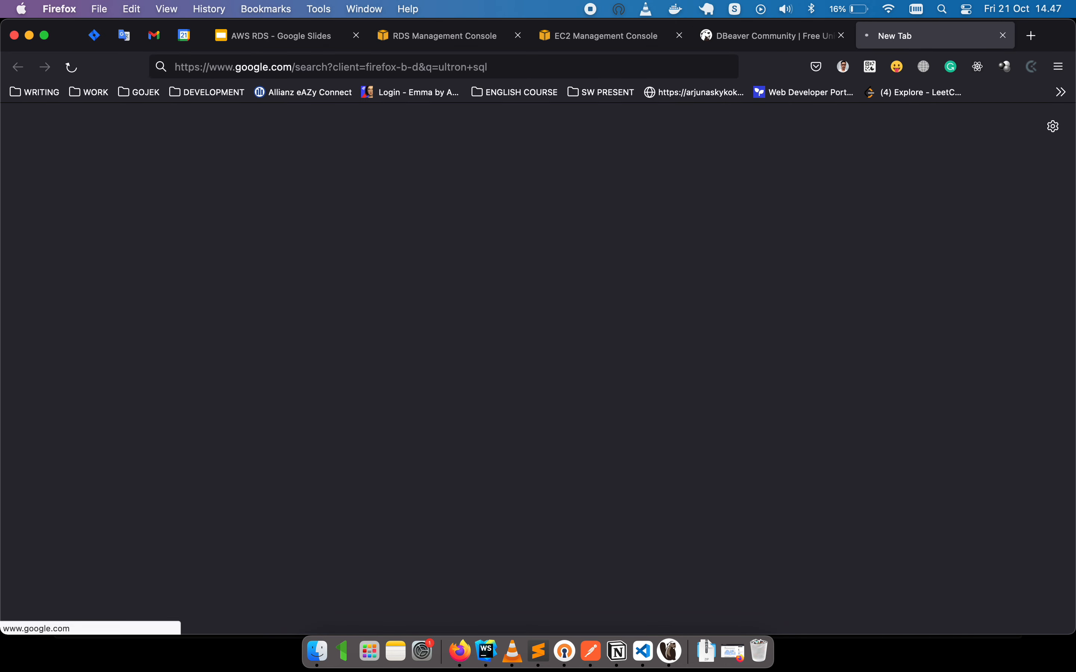
{"action": "scroll", "coordinate": [94, 464], "scroll_direction": "down", "scroll_amount": 5}
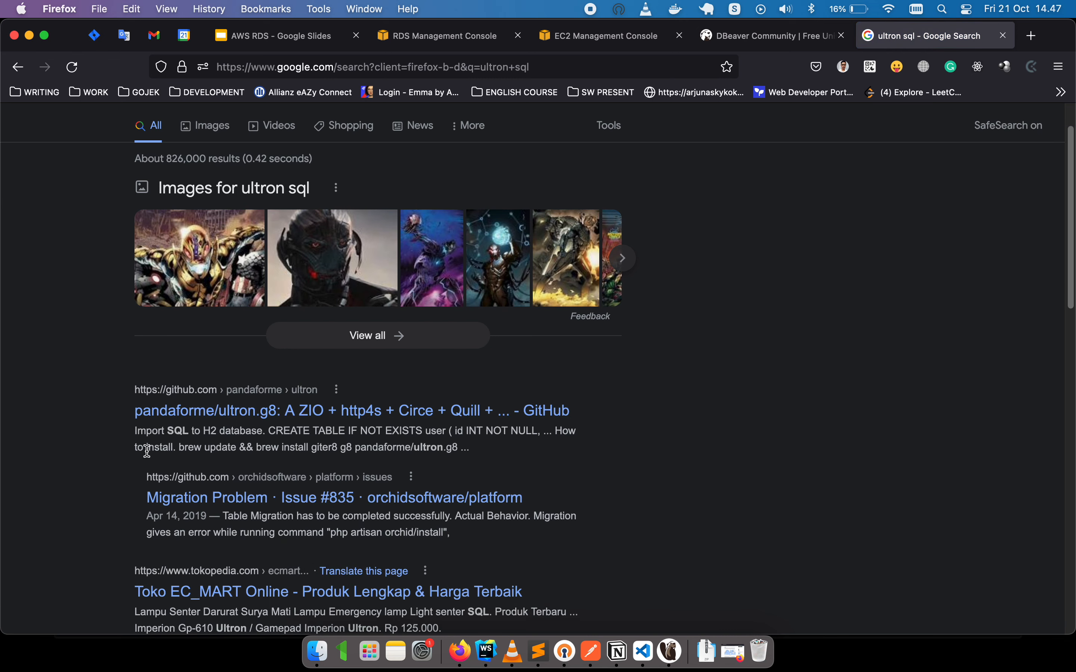
{"action": "scroll", "coordinate": [109, 463], "scroll_direction": "down", "scroll_amount": 10}
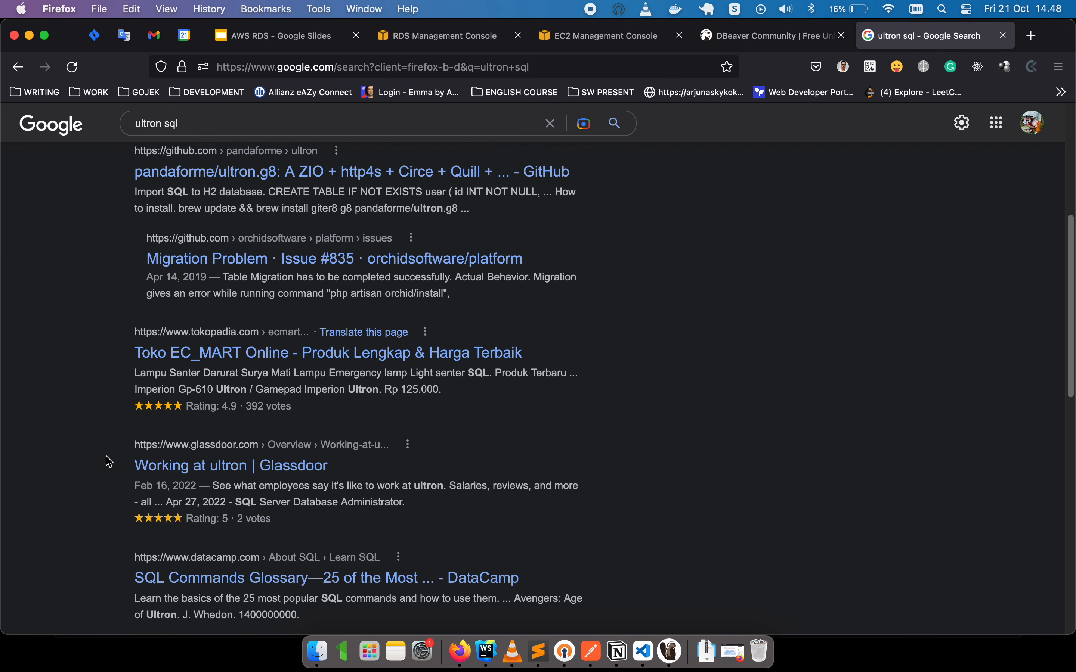
{"action": "scroll", "coordinate": [109, 462], "scroll_direction": "down", "scroll_amount": 3}
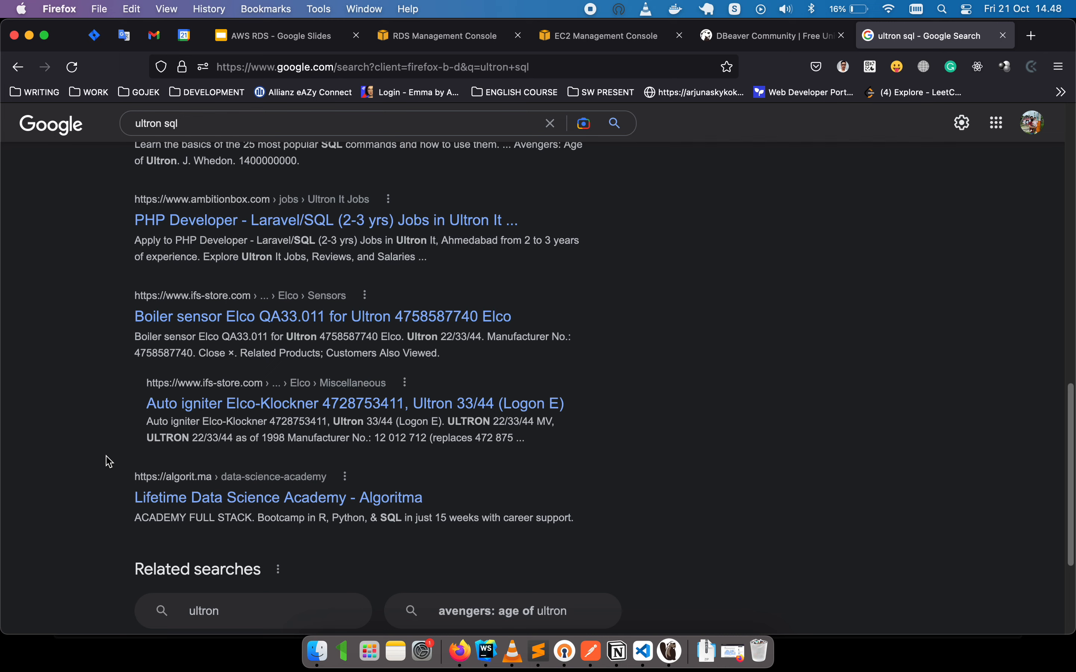
{"action": "scroll", "coordinate": [109, 462], "scroll_direction": "down", "scroll_amount": 4}
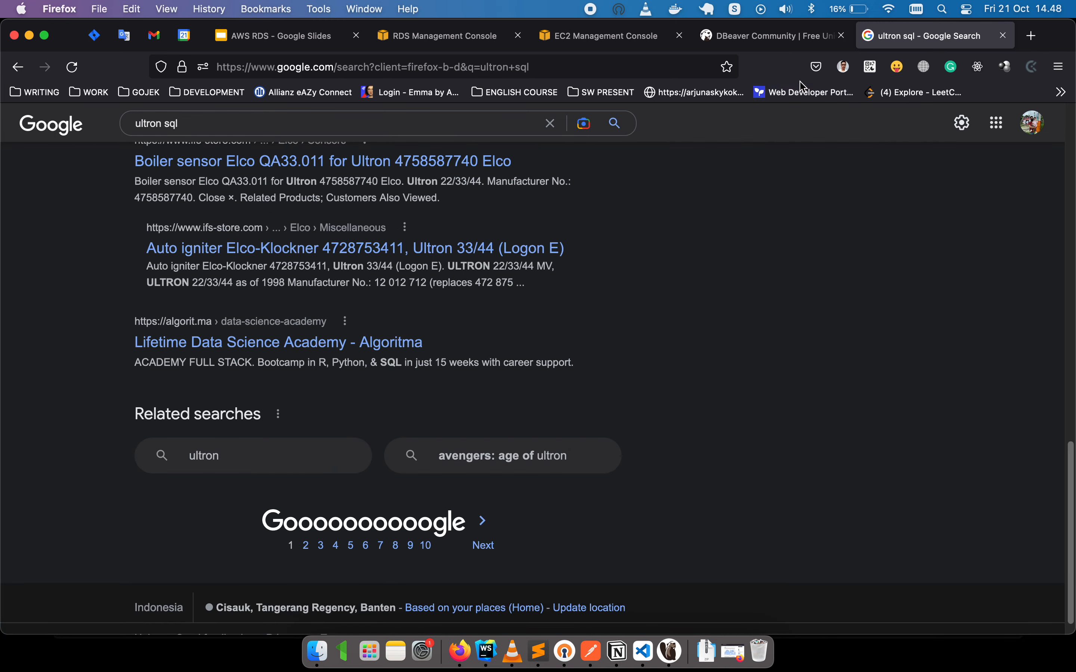
{"action": "key", "text": "super+w"}
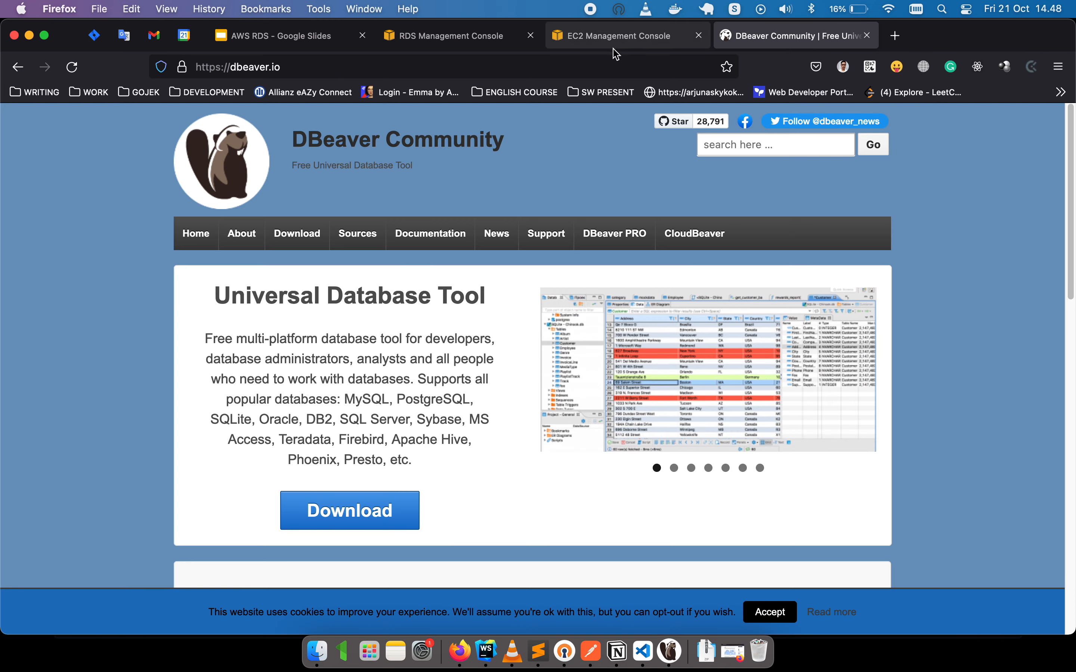
{"action": "left_click", "coordinate": [613, 45]}
{"action": "left_click", "coordinate": [463, 47]}
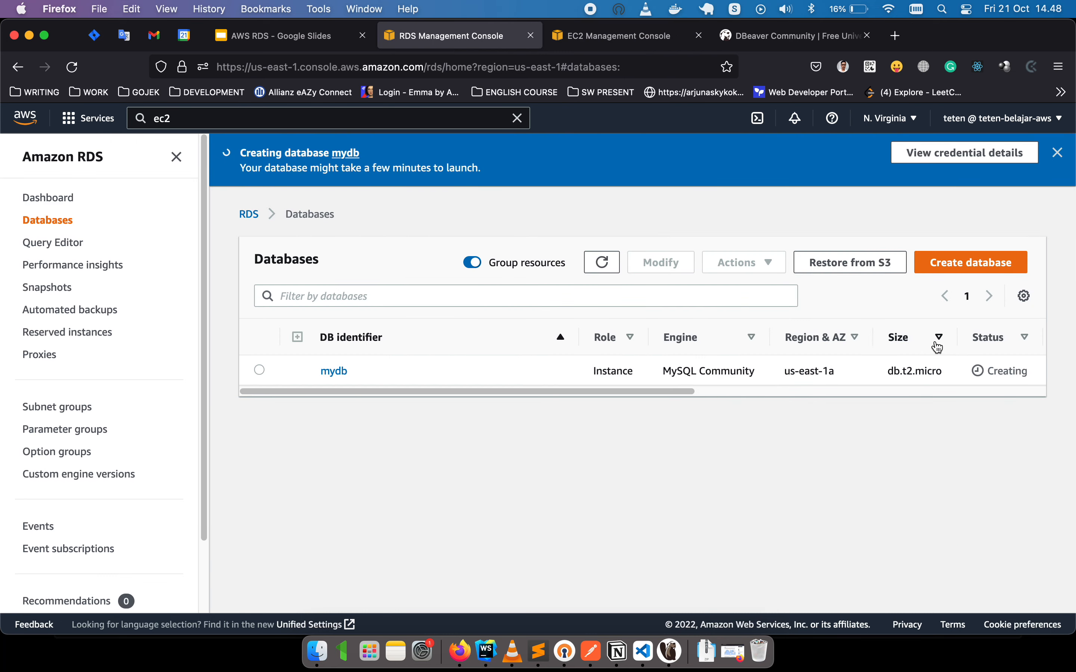
{"action": "left_click", "coordinate": [603, 263]}
{"action": "left_click", "coordinate": [609, 268]}
Start a new MySQL connection in DBeaver and name it 'coba rds aws mysq'.
{"action": "left_click", "coordinate": [675, 665]}
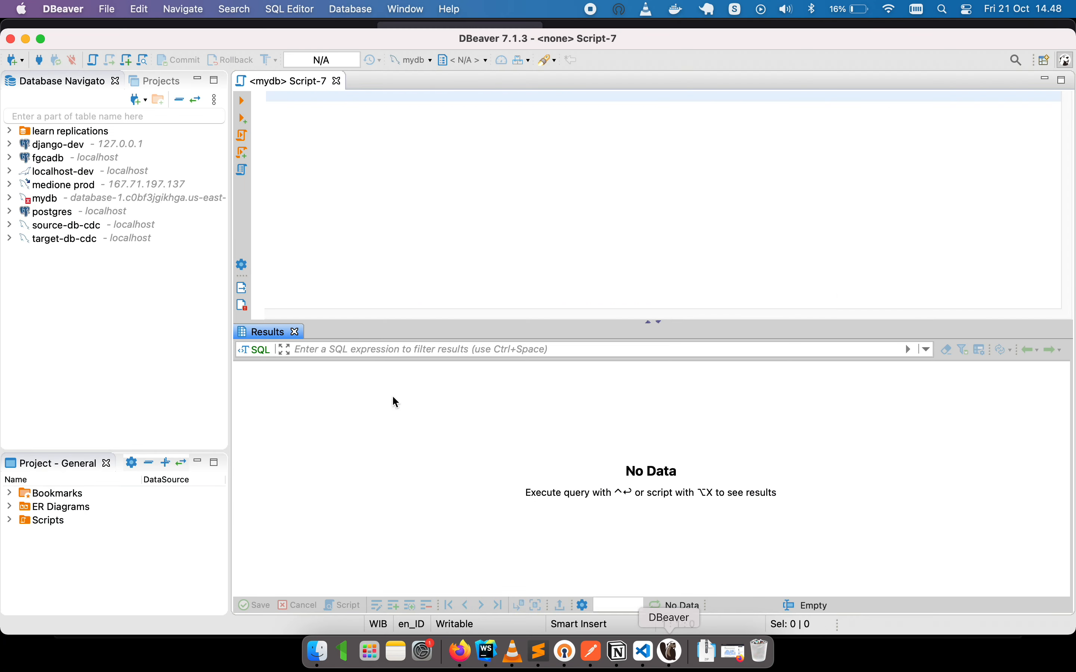
{"action": "right_click", "coordinate": [81, 273]}
{"action": "mouse_move", "coordinate": [82, 274]}
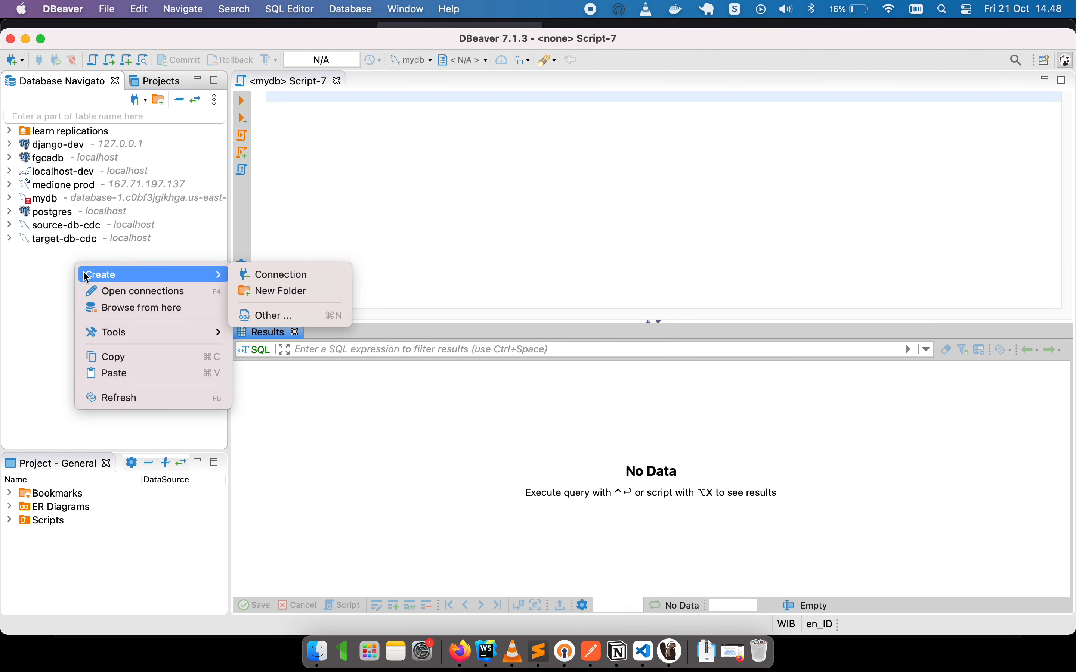
{"action": "left_click", "coordinate": [281, 277]}
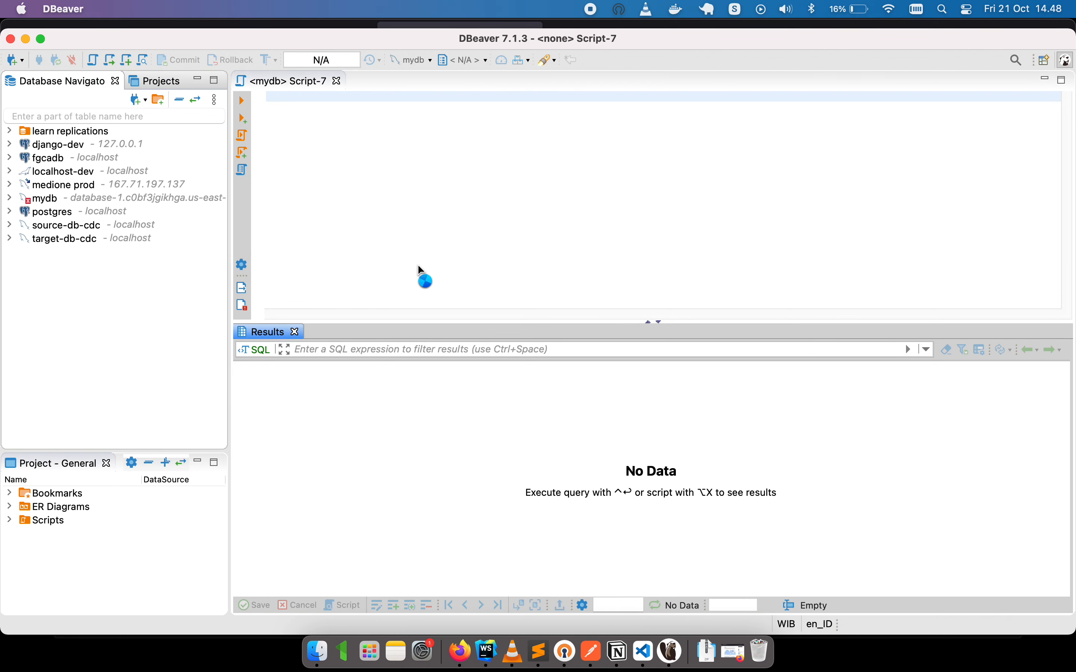
{"action": "left_click", "coordinate": [356, 171]}
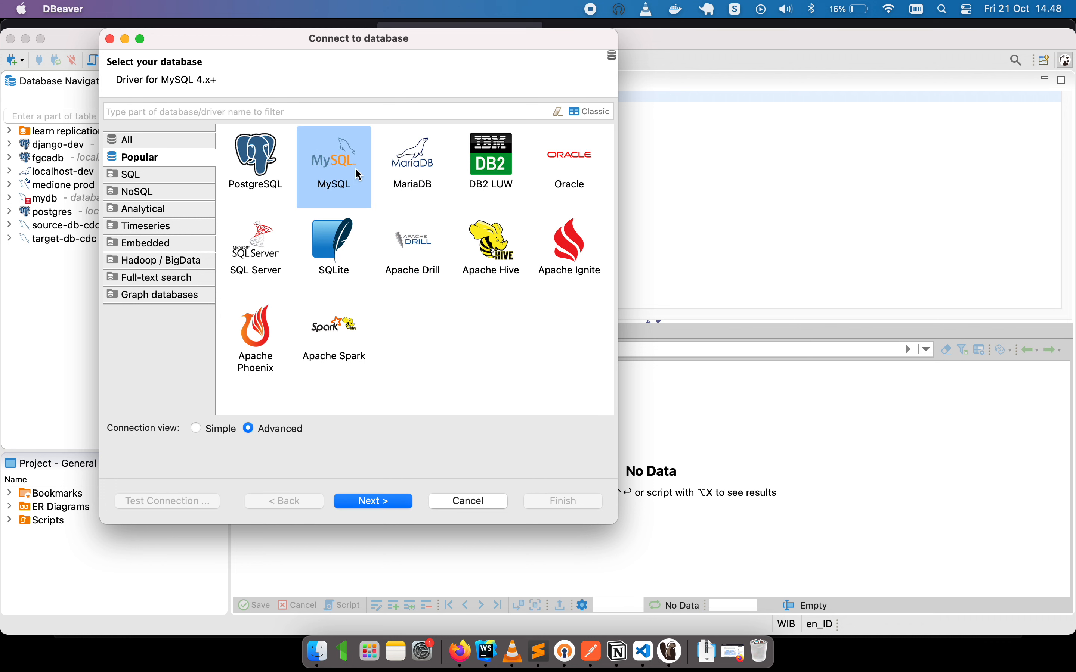
{"action": "left_click", "coordinate": [402, 505]}
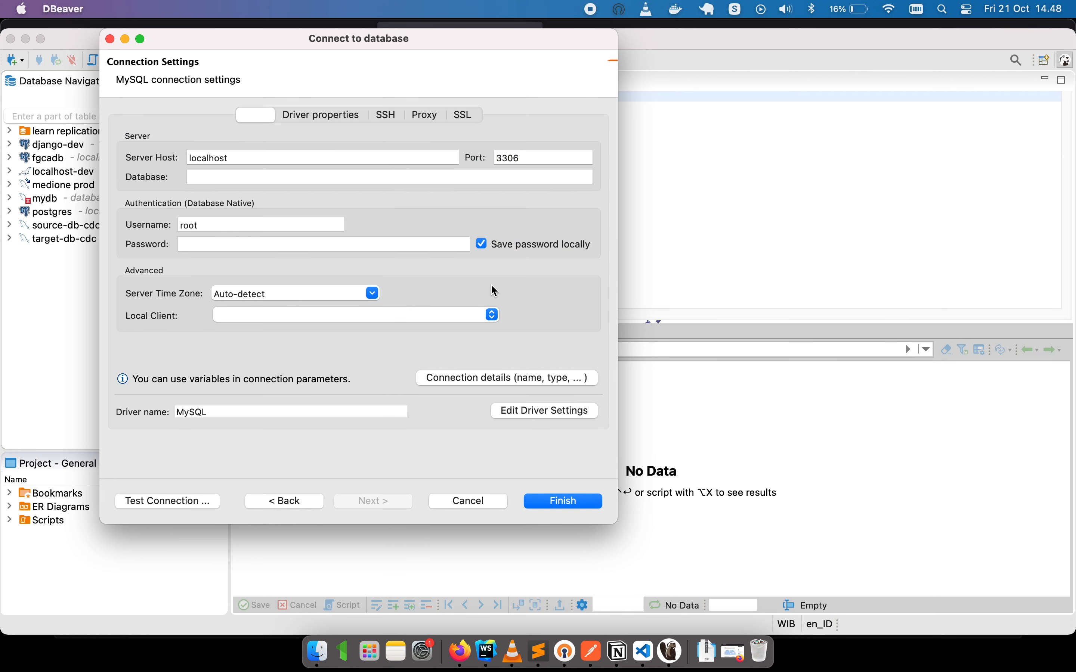
{"action": "left_click", "coordinate": [507, 382]}
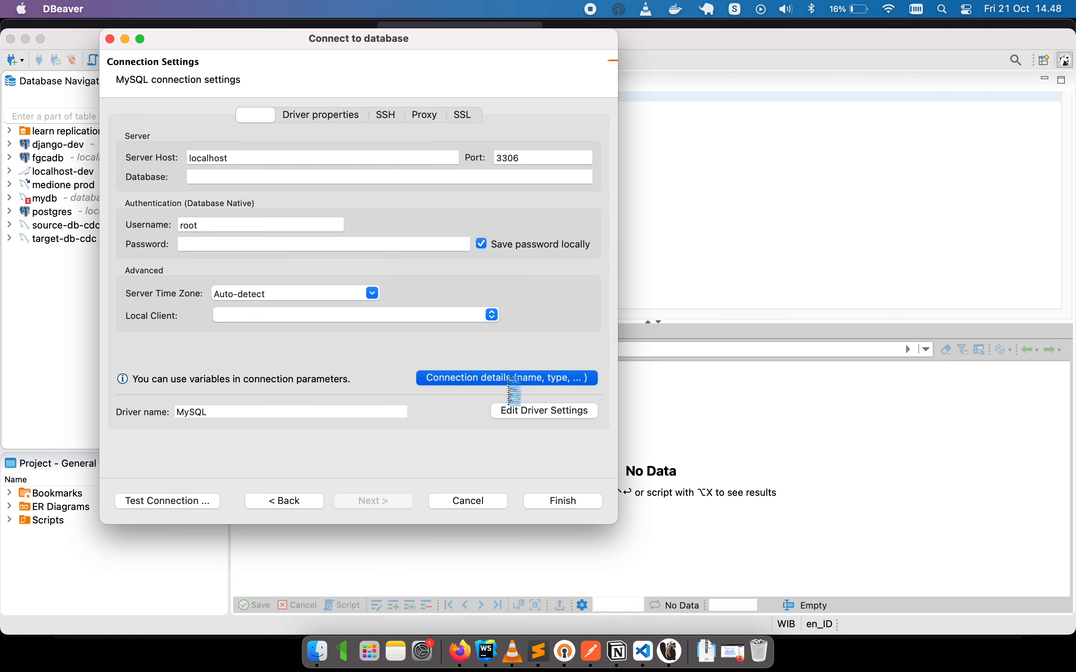
{"action": "type", "text": "coba rds aw"}
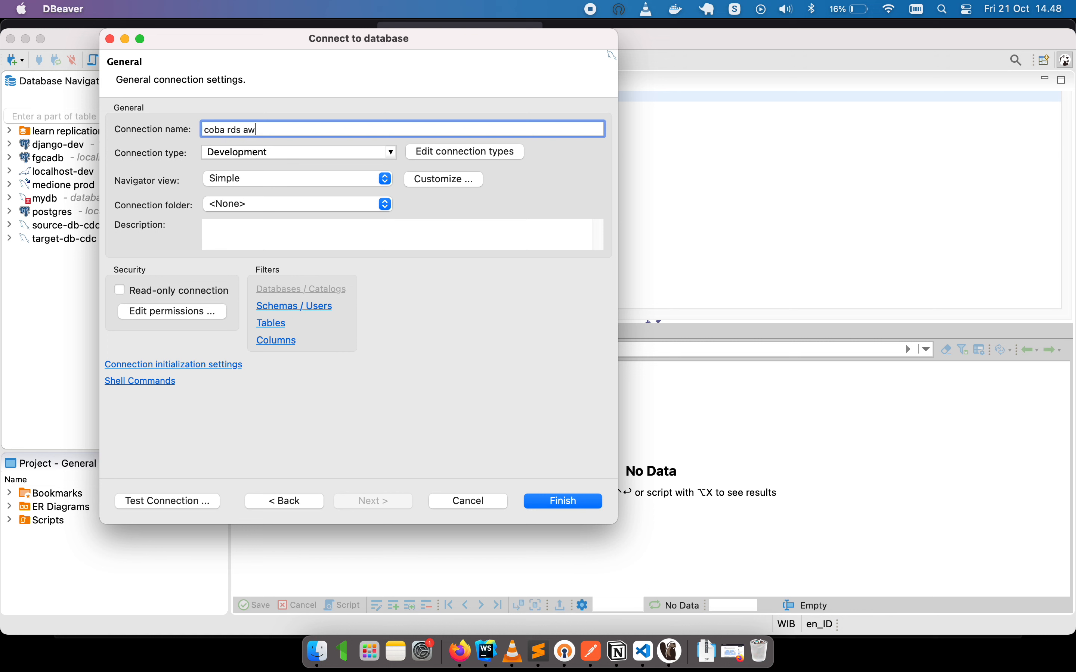
{"action": "type", "text": "s mysq"}
Trim the connection name's last letter, then enter database mydb, username admin and the password.
{"action": "key", "text": "BackSpace"}
{"action": "left_click", "coordinate": [285, 501]}
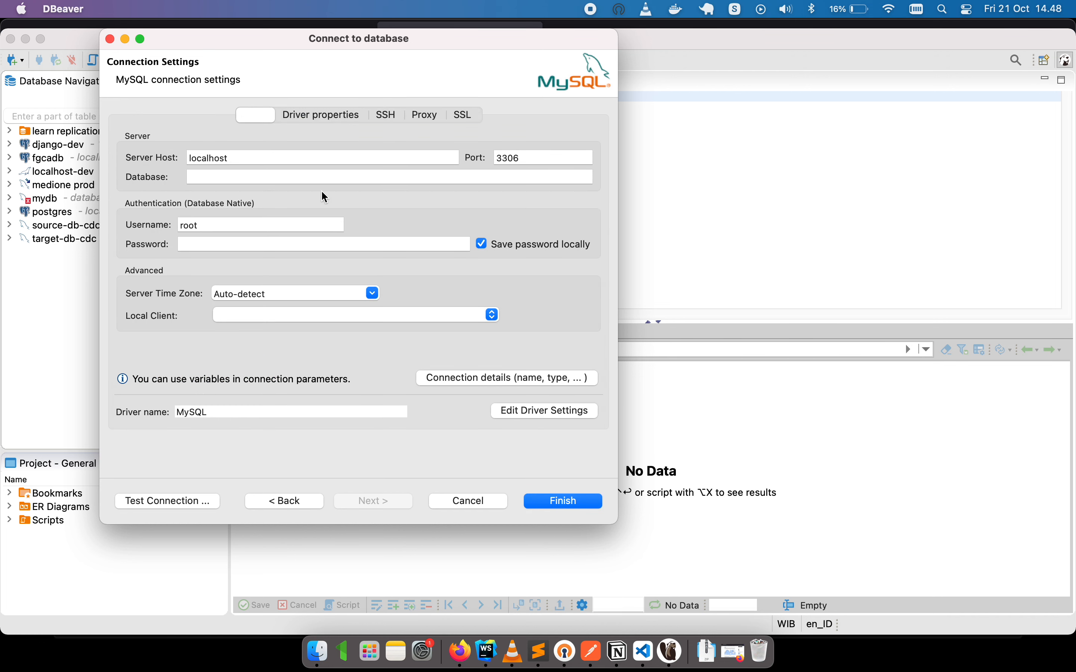
{"action": "left_click", "coordinate": [274, 177]}
{"action": "type", "text": "mydb"}
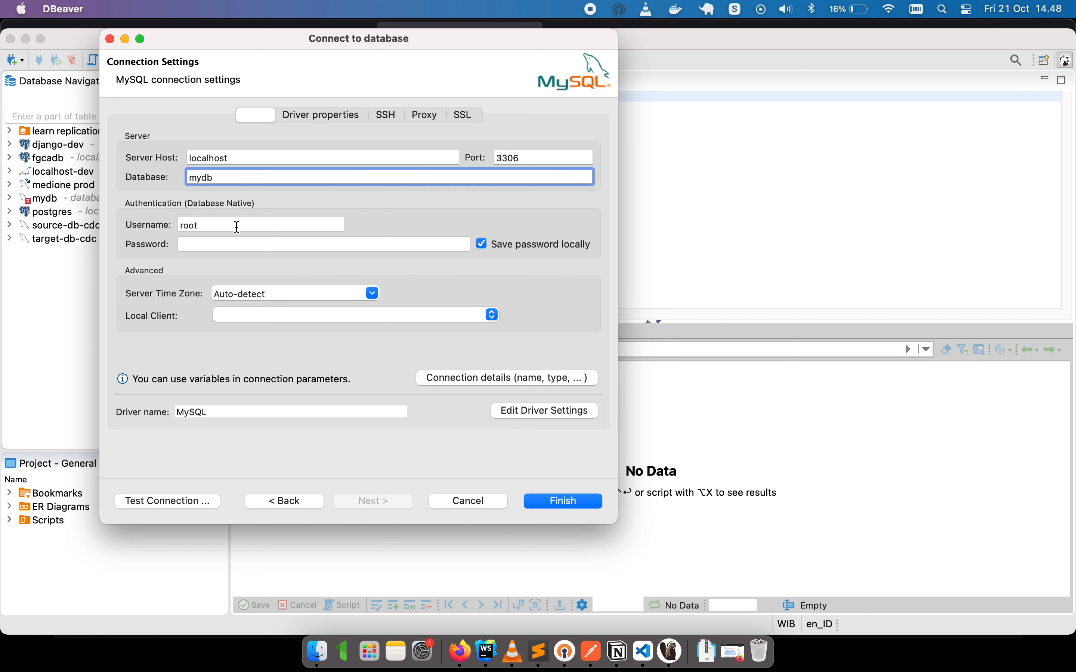
{"action": "key", "text": "Tab"}
{"action": "type", "text": "admin"}
{"action": "key", "text": "Tab"}
{"action": "type", "text": "a"}
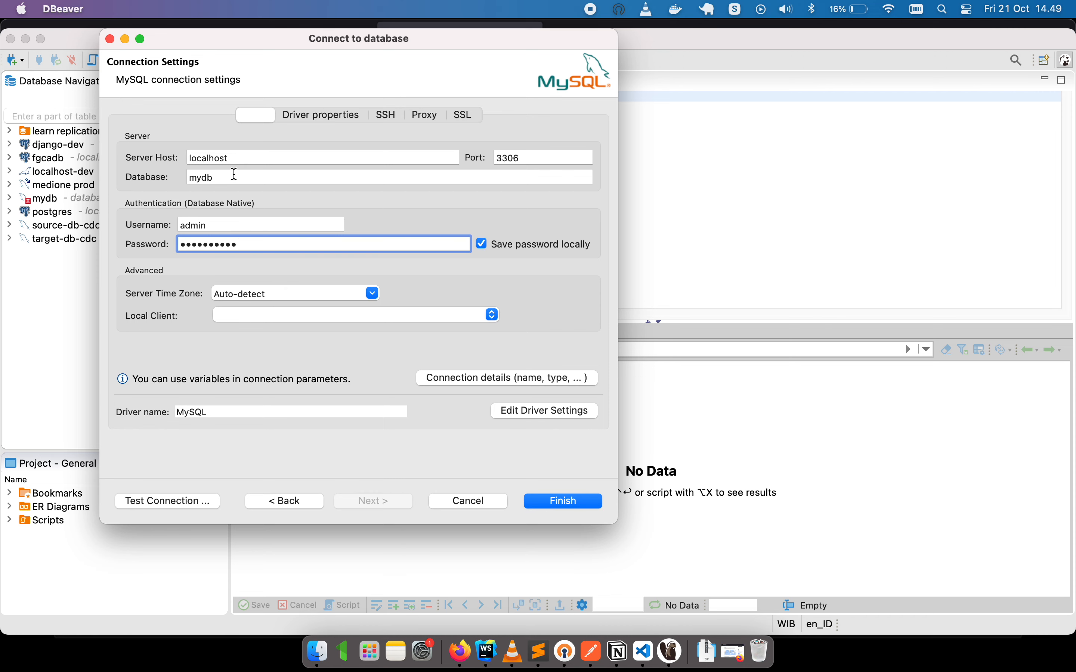
Bring up the RDS Databases list in Firefox and refresh it twice; mydb is still Creating.
{"action": "left_click", "coordinate": [467, 657]}
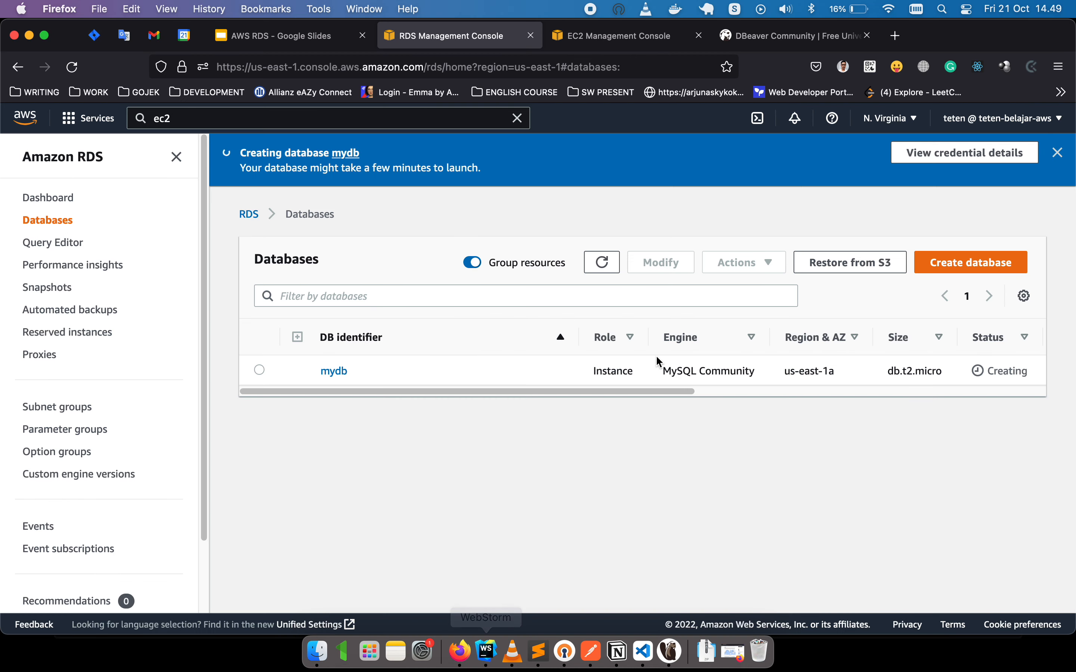
{"action": "left_click", "coordinate": [605, 263]}
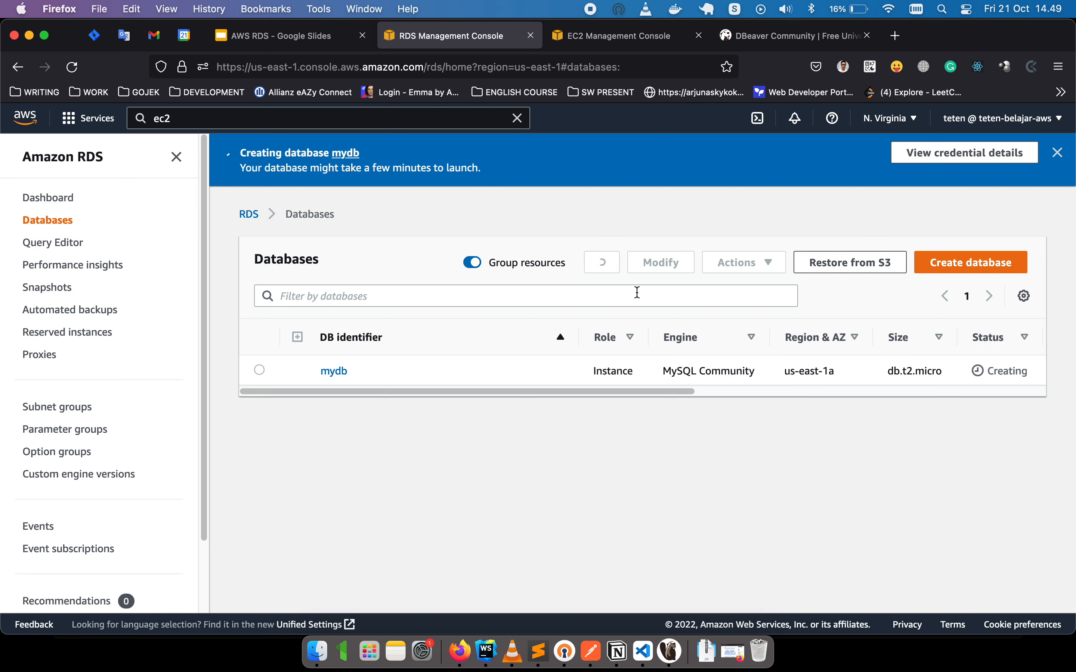
{"action": "left_click", "coordinate": [399, 366]}
{"action": "left_click", "coordinate": [611, 265]}
Search Google for 'aws rds doc' in a new tab and open the Amazon RDS product page.
{"action": "left_click", "coordinate": [895, 35]}
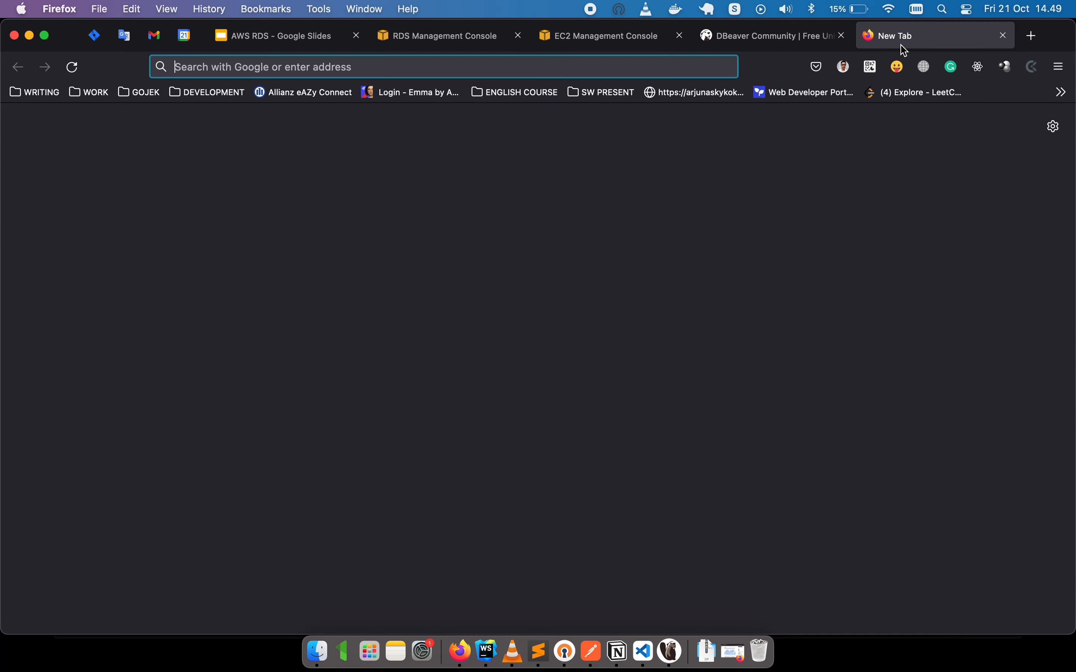
{"action": "type", "text": "aws rds doc"}
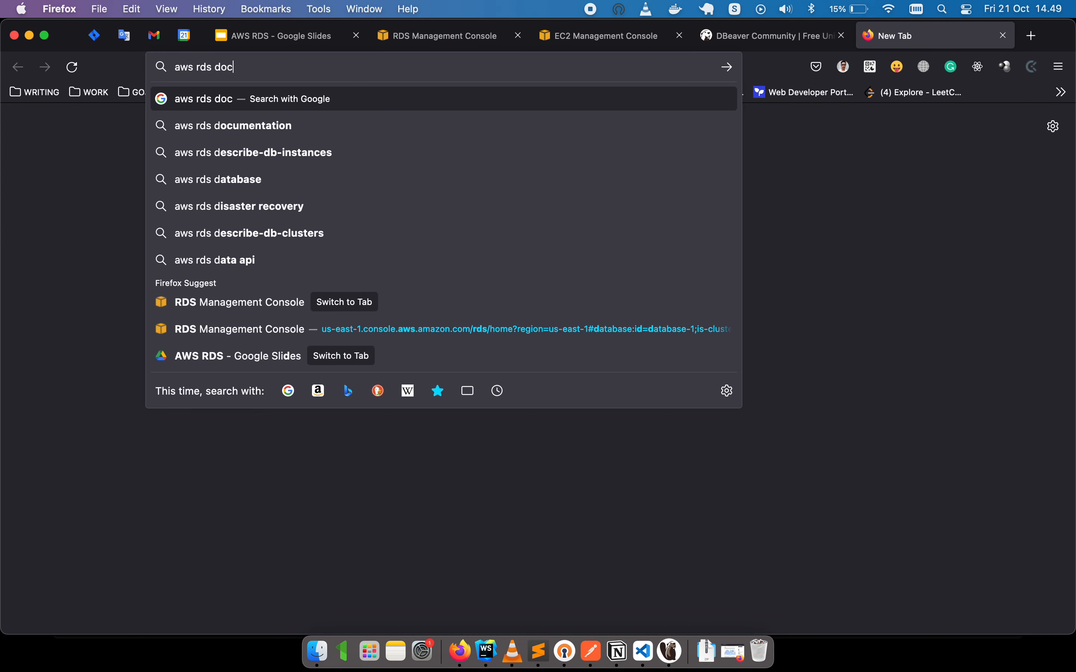
{"action": "key", "text": "Return"}
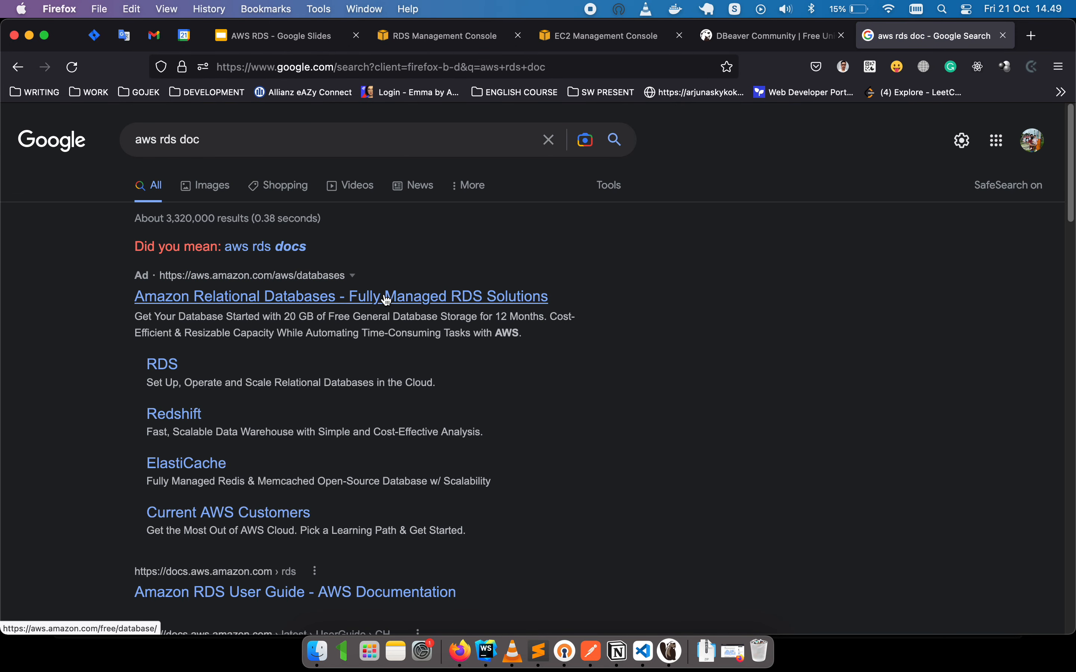
{"action": "left_click", "coordinate": [140, 364]}
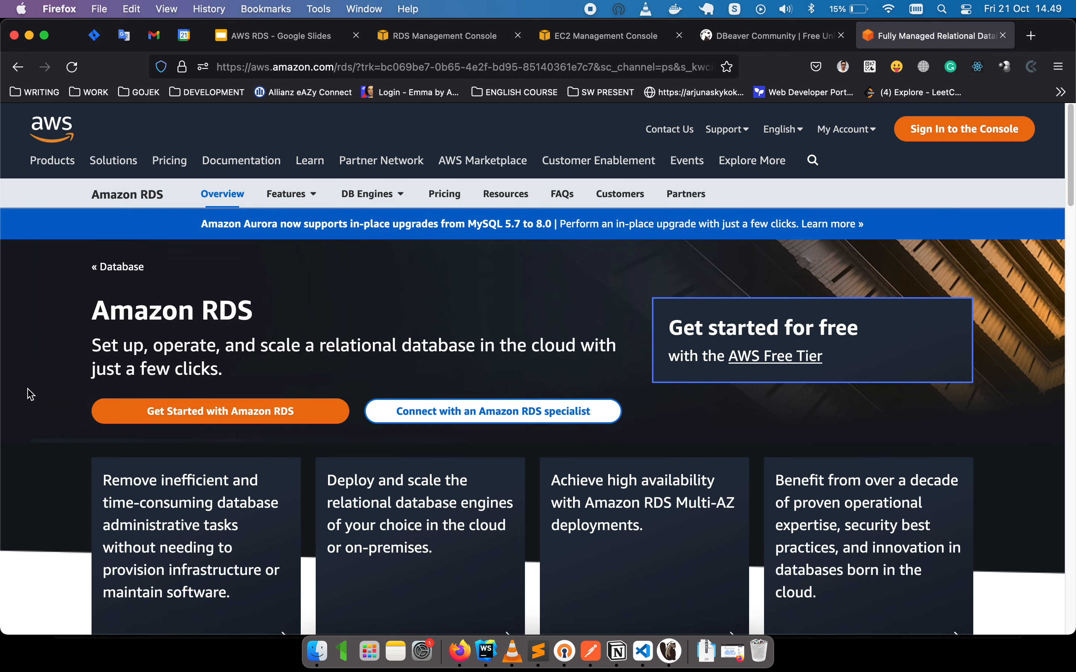
Scroll the Amazon RDS product page and open RDS for MySQL from DB Engines.
{"action": "scroll", "coordinate": [27, 390], "scroll_direction": "down", "scroll_amount": 10}
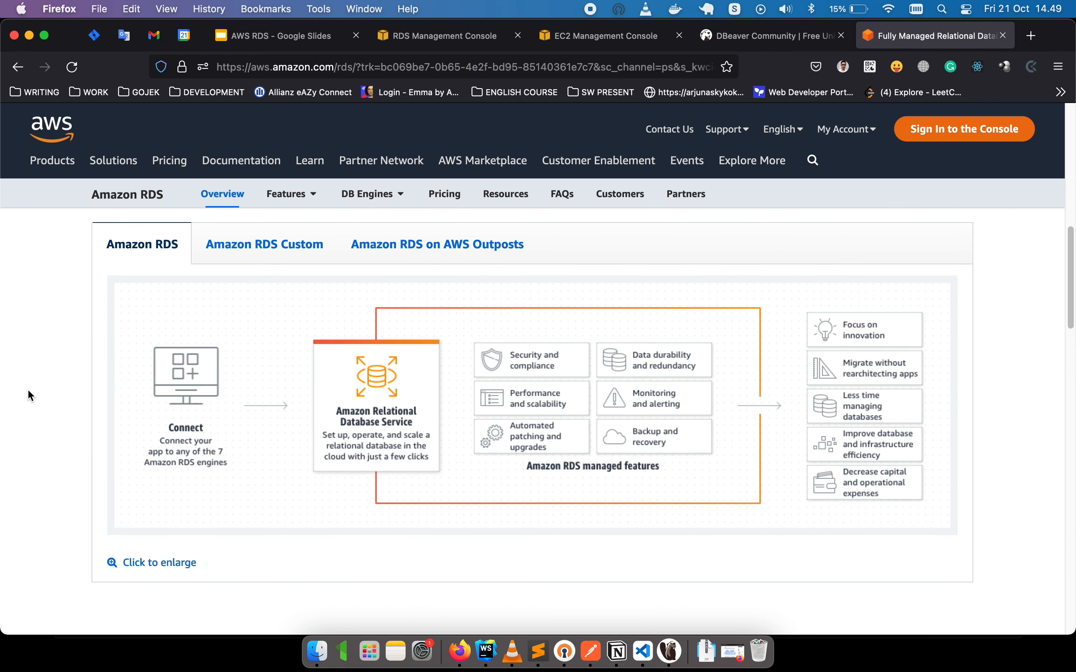
{"action": "scroll", "coordinate": [28, 389], "scroll_direction": "down", "scroll_amount": 10}
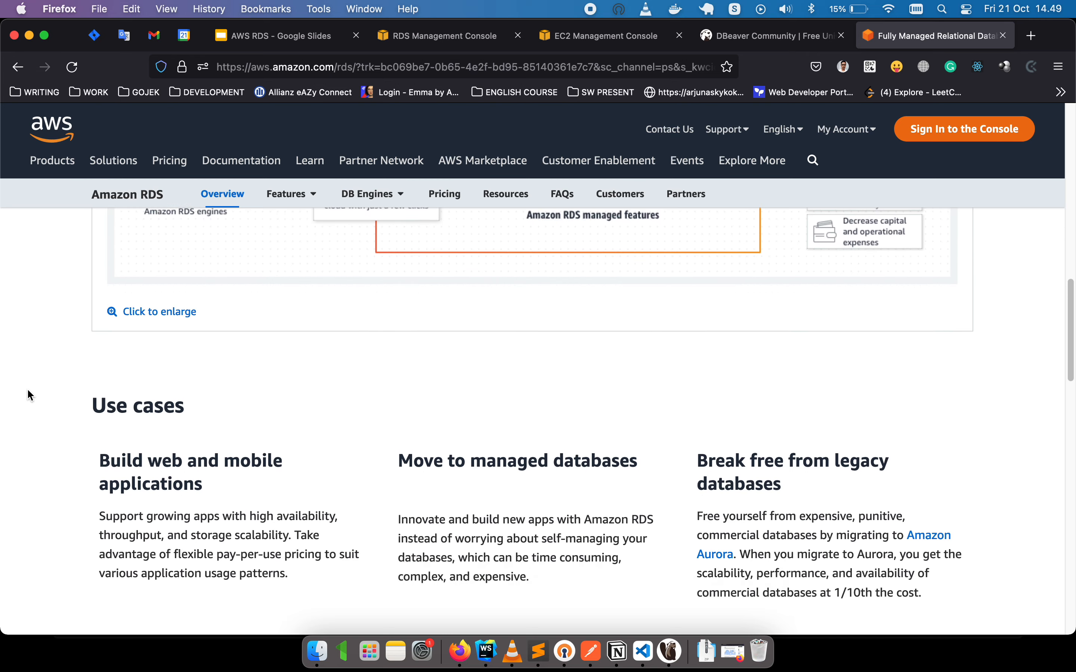
{"action": "scroll", "coordinate": [28, 390], "scroll_direction": "up", "scroll_amount": 15}
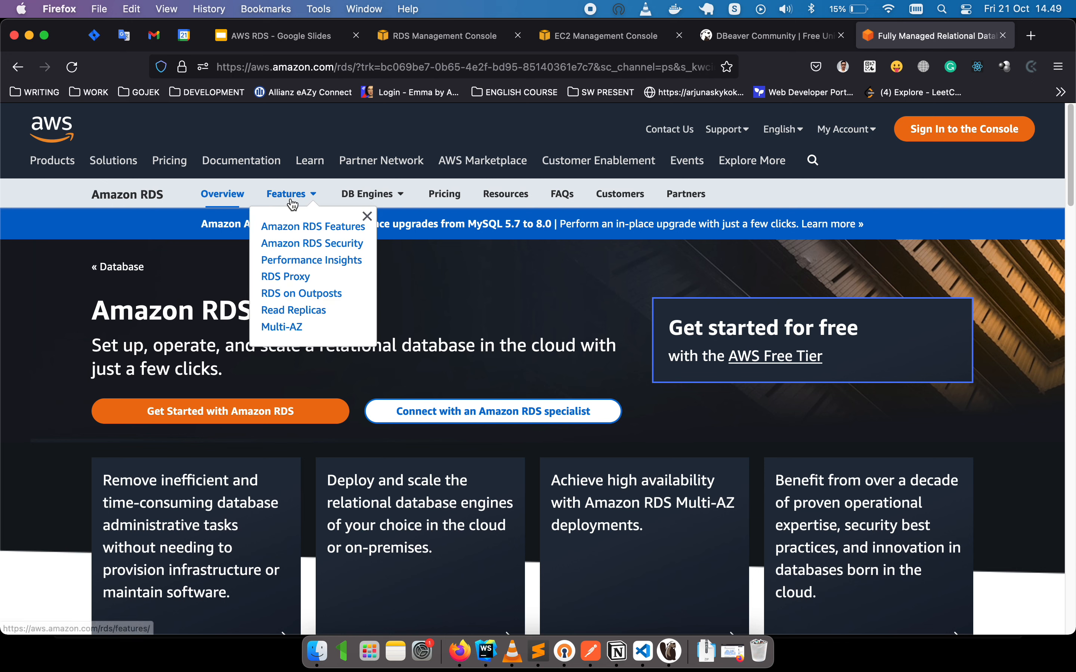
{"action": "mouse_move", "coordinate": [361, 207]}
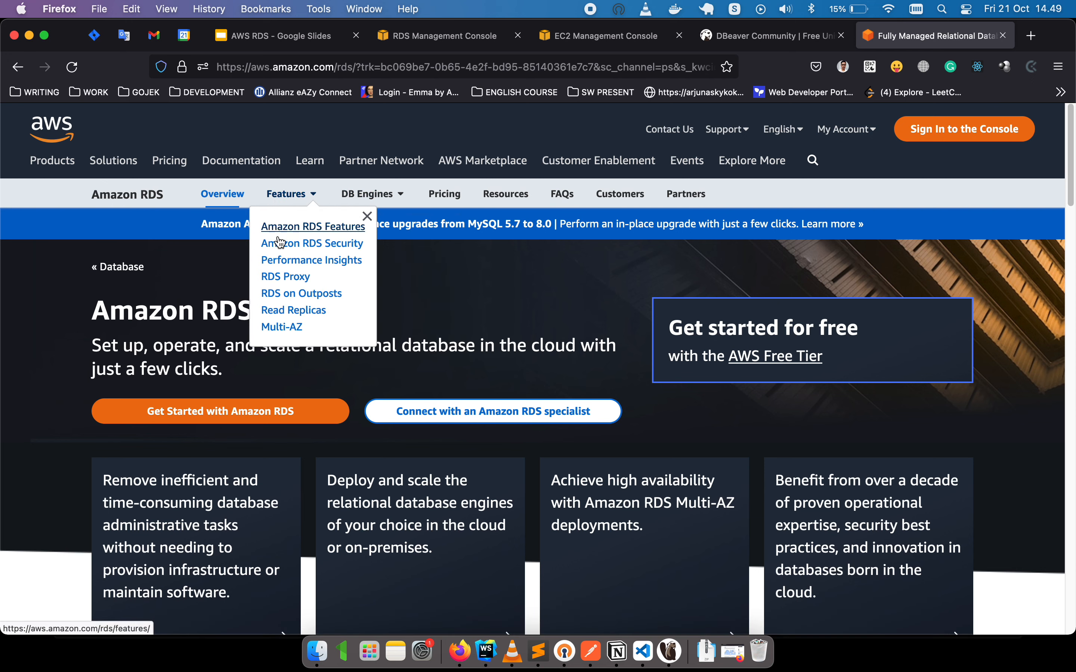
{"action": "left_click", "coordinate": [386, 244]}
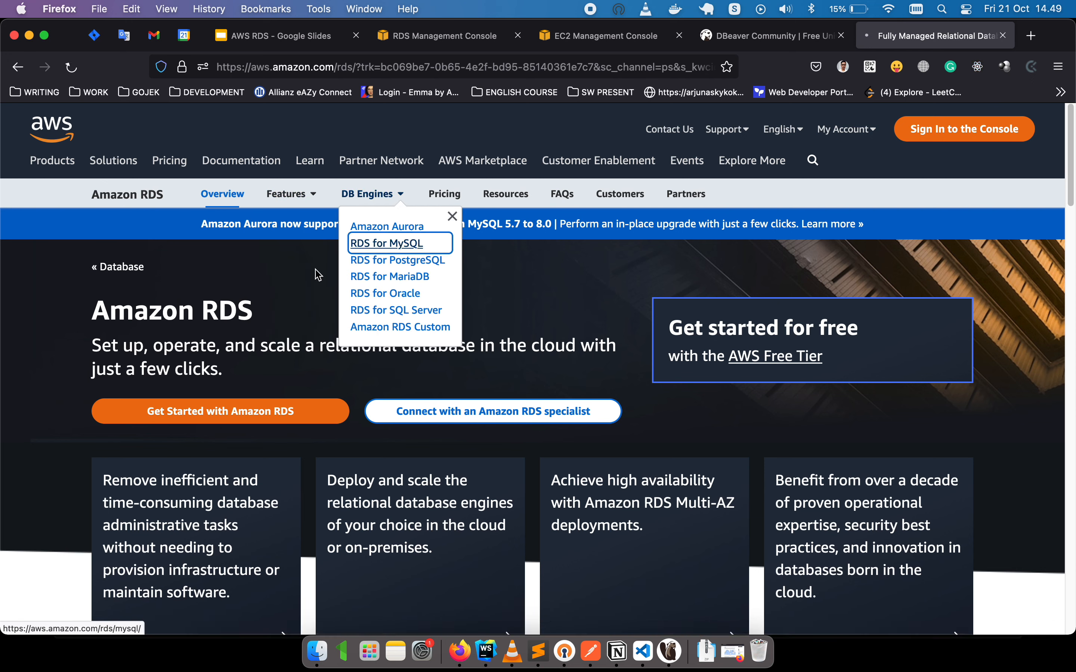
Read through the RDS for MySQL page, then refresh the RDS console's databases list.
{"action": "scroll", "coordinate": [33, 360], "scroll_direction": "down", "scroll_amount": 5}
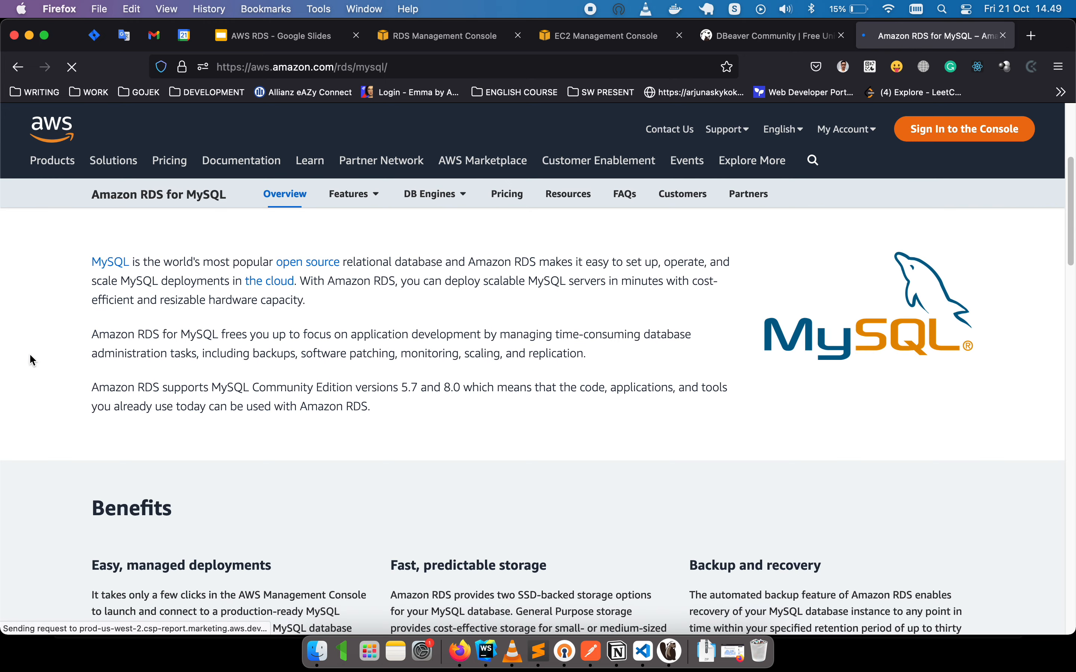
{"action": "scroll", "coordinate": [32, 360], "scroll_direction": "down", "scroll_amount": 5}
{"action": "scroll", "coordinate": [32, 361], "scroll_direction": "down", "scroll_amount": 5}
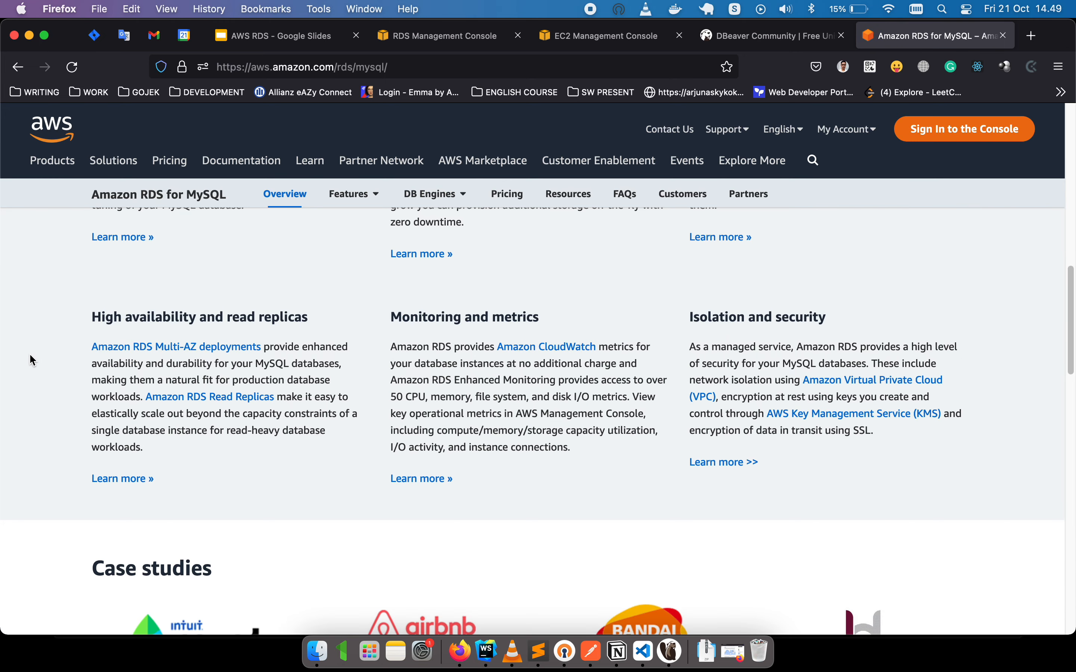
{"action": "scroll", "coordinate": [32, 360], "scroll_direction": "up", "scroll_amount": 5}
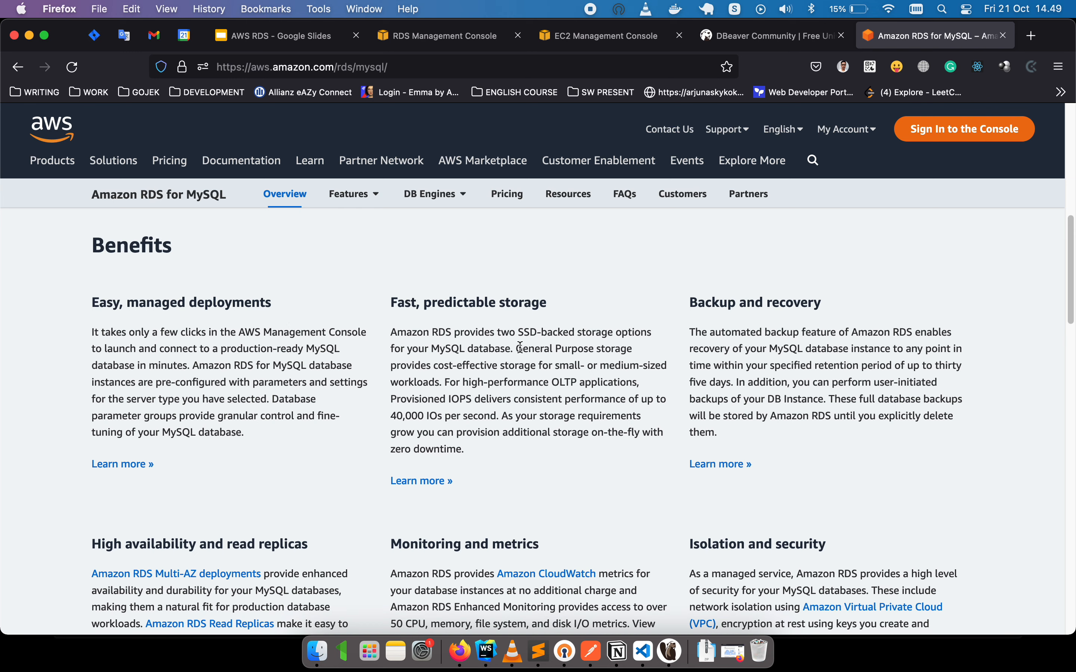
{"action": "scroll", "coordinate": [739, 345], "scroll_direction": "down", "scroll_amount": 3}
{"action": "scroll", "coordinate": [627, 359], "scroll_direction": "down", "scroll_amount": 9}
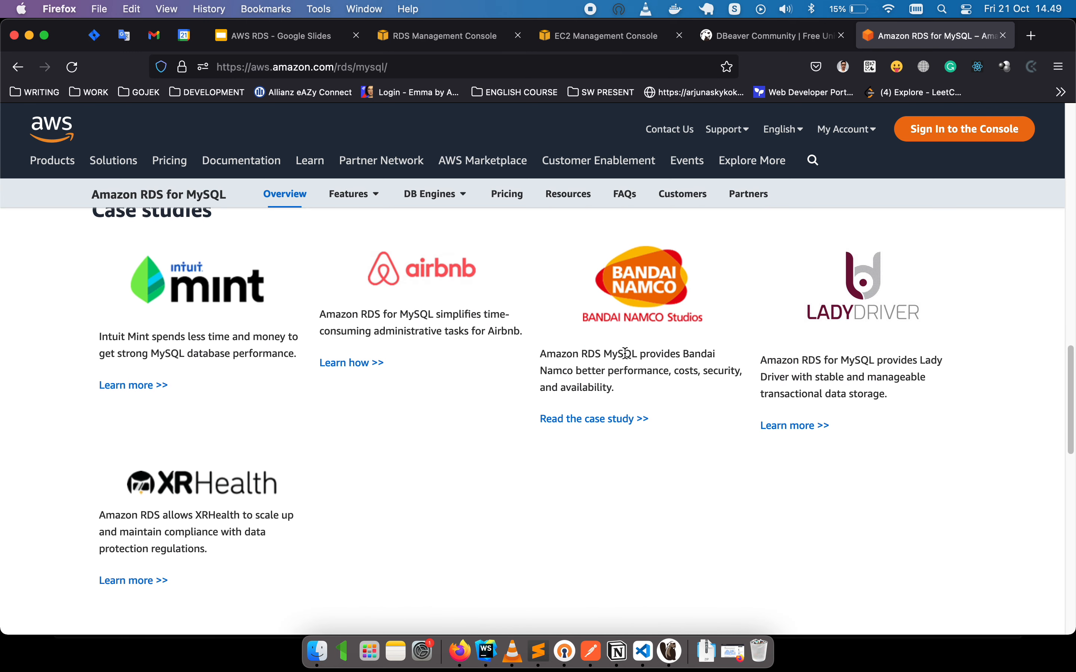
{"action": "scroll", "coordinate": [626, 356], "scroll_direction": "down", "scroll_amount": 10}
{"action": "scroll", "coordinate": [626, 359], "scroll_direction": "down", "scroll_amount": 3}
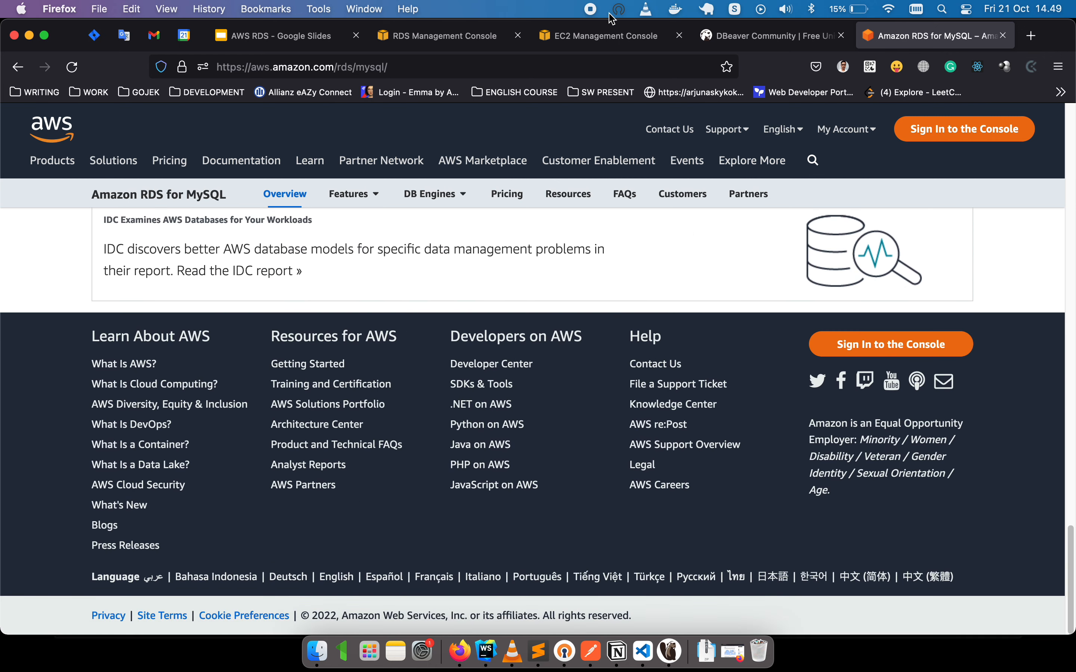
{"action": "left_click", "coordinate": [437, 36]}
{"action": "left_click", "coordinate": [601, 266]}
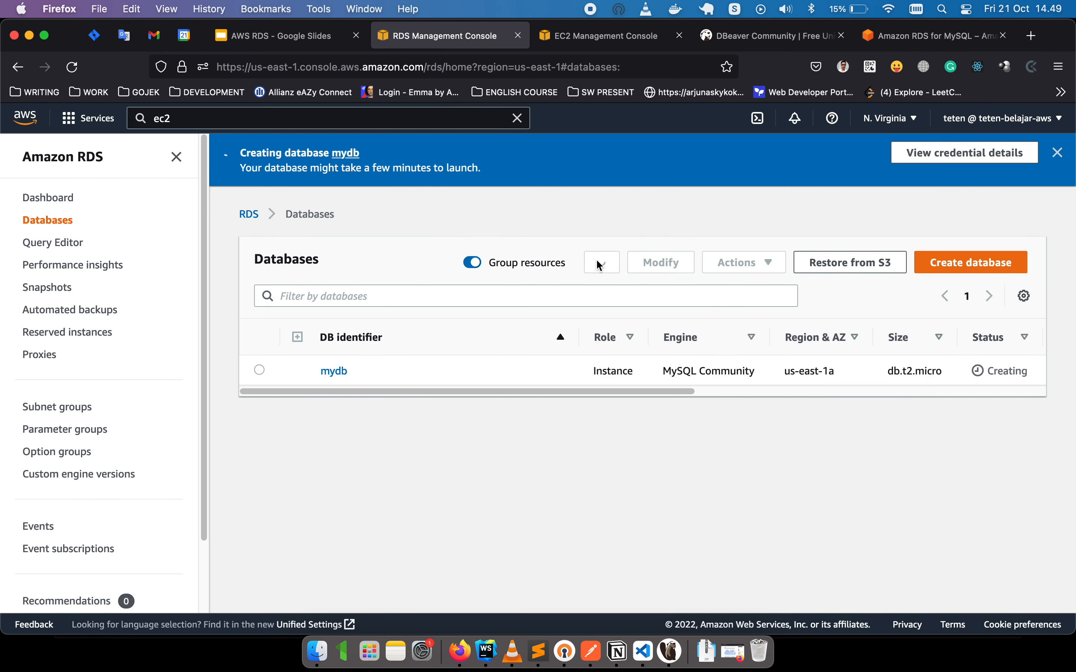
Reload the RDS console and close the DBeaver Community website tab with Cmd+W.
{"action": "left_click", "coordinate": [602, 270]}
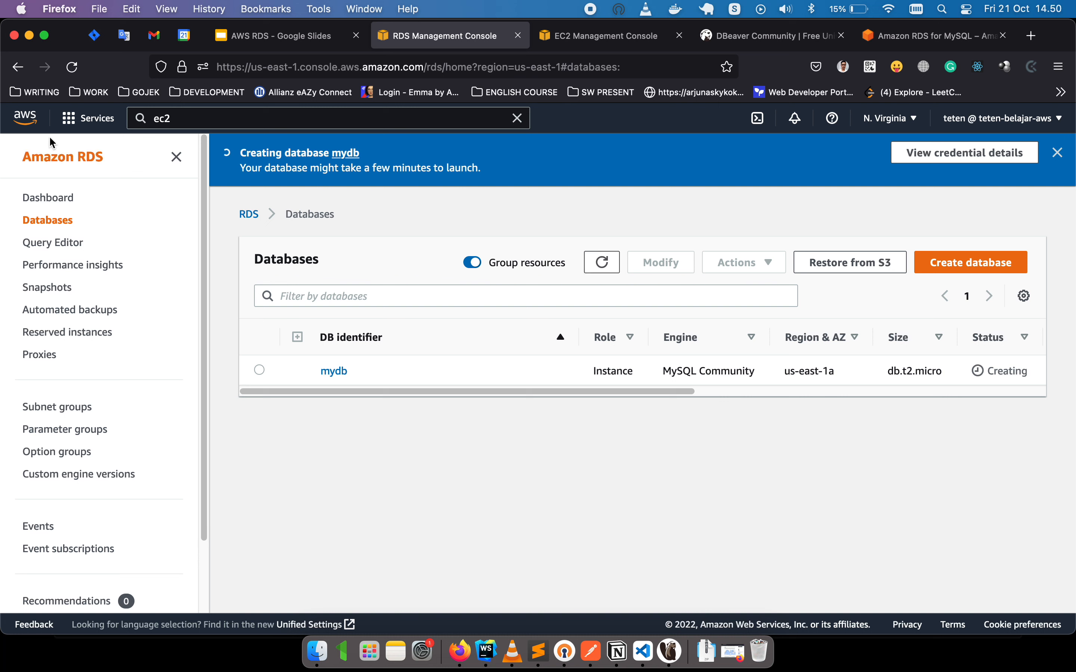
{"action": "left_click", "coordinate": [72, 67]}
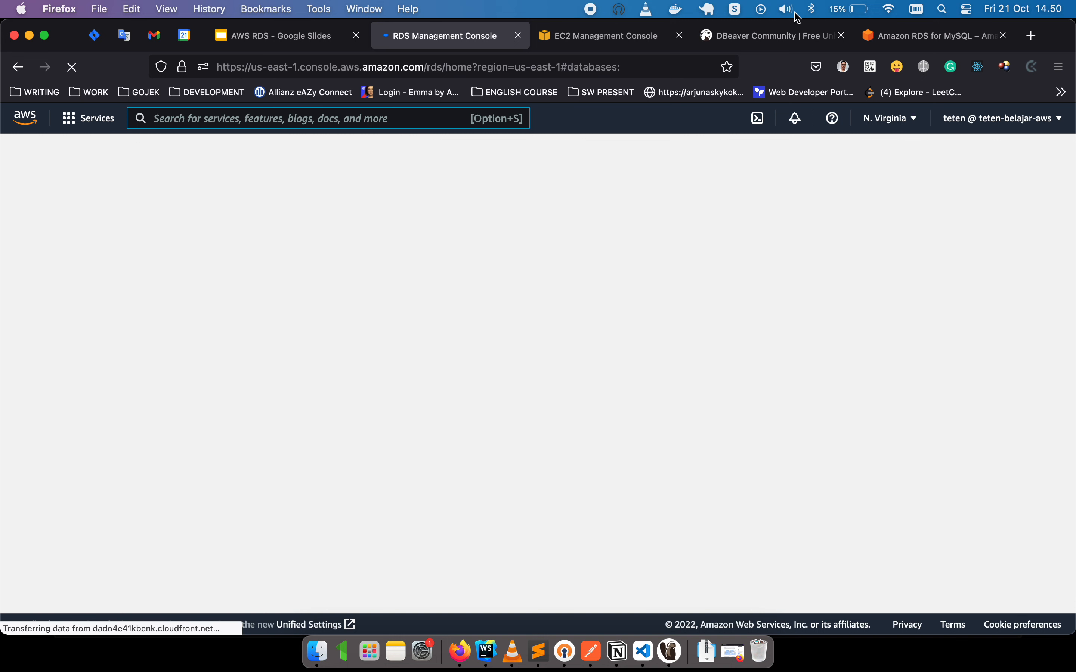
{"action": "left_click", "coordinate": [637, 40]}
{"action": "left_click", "coordinate": [768, 38]}
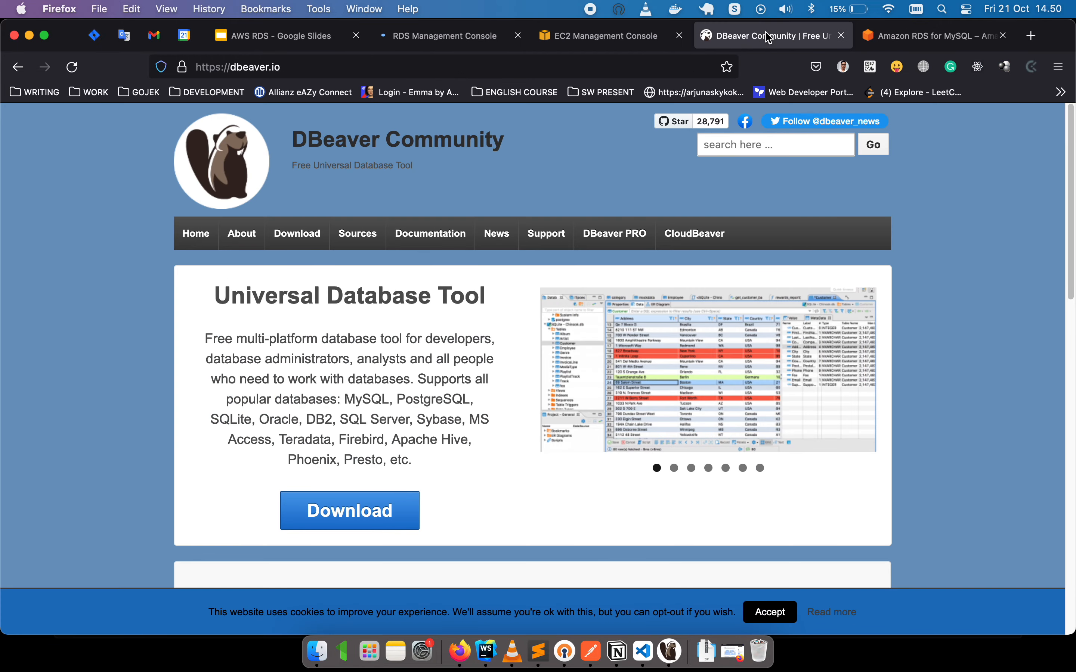
{"action": "key", "text": "super+w"}
{"action": "left_click", "coordinate": [617, 41]}
{"action": "left_click", "coordinate": [468, 46]}
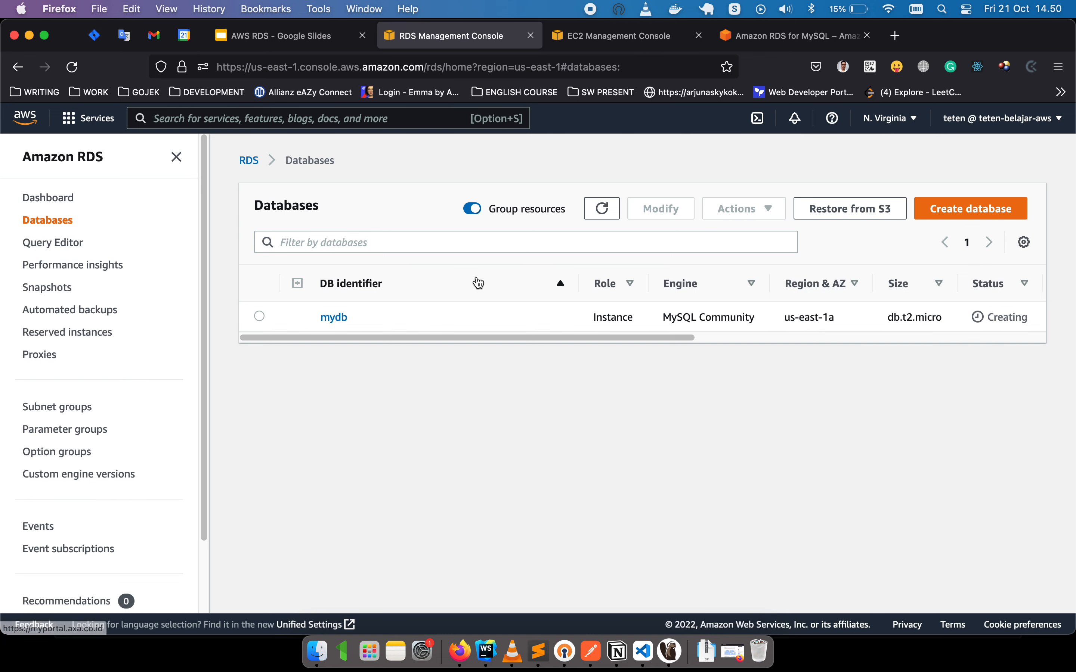
Refresh the RDS databases list repeatedly; mydb, a db.t2.micro in us-east-1a, stays Creating.
{"action": "left_click_drag", "start_coordinate": [442, 333], "coordinate": [418, 339]}
{"action": "left_click", "coordinate": [611, 211]}
{"action": "left_click", "coordinate": [604, 210]}
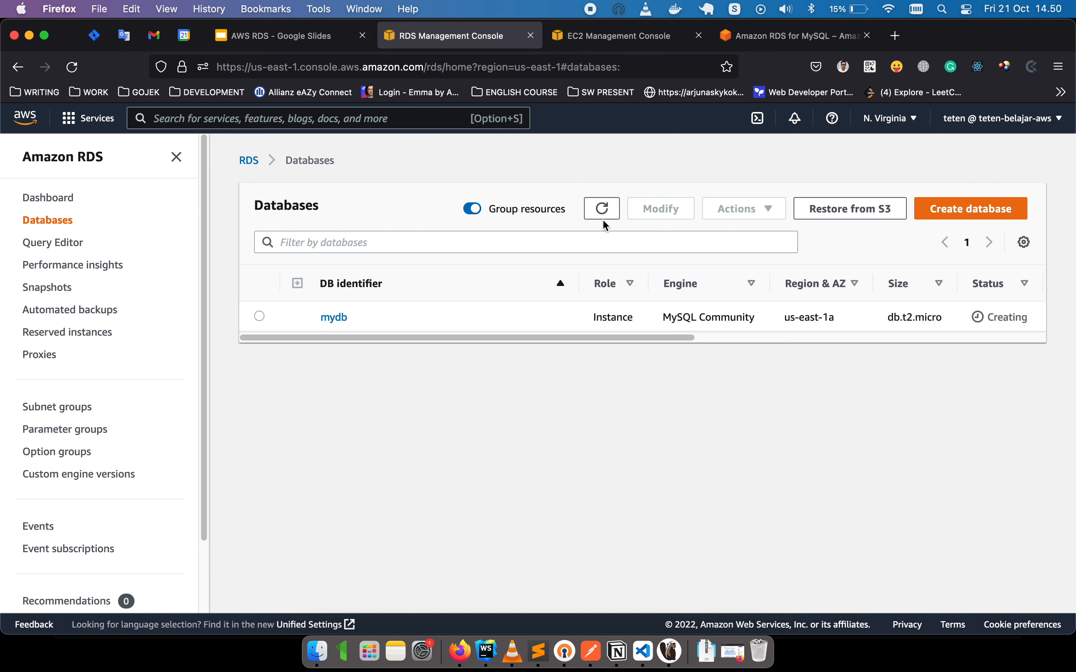
{"action": "left_click", "coordinate": [603, 217]}
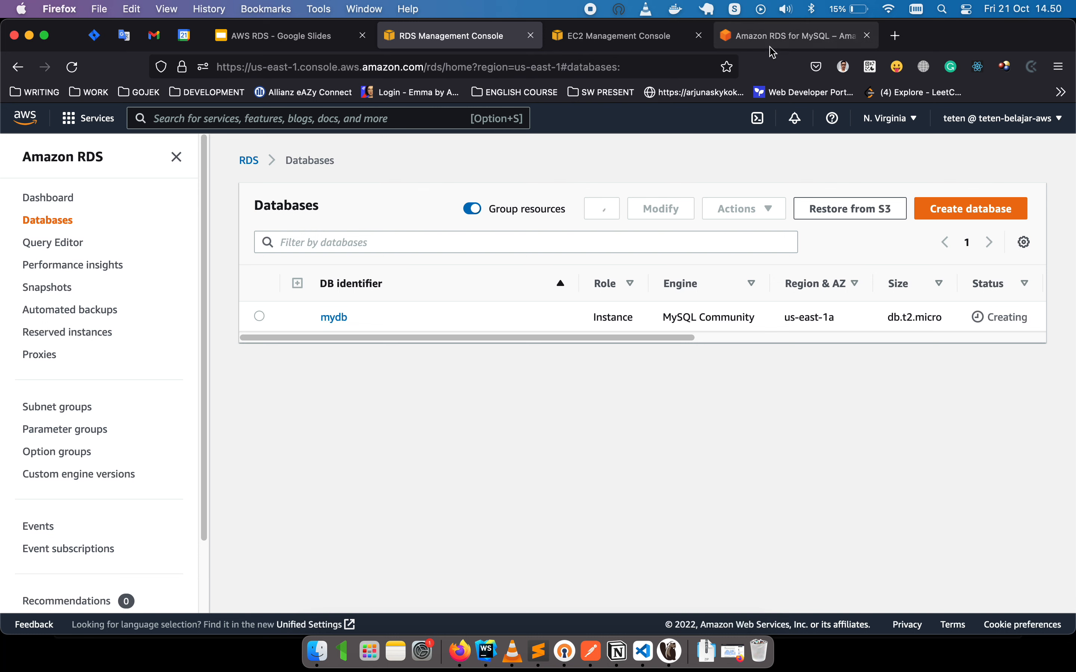
On the RDS for MySQL page, scroll through and highlight the High availability section.
{"action": "left_click", "coordinate": [772, 42]}
{"action": "scroll", "coordinate": [44, 347], "scroll_direction": "up", "scroll_amount": 5}
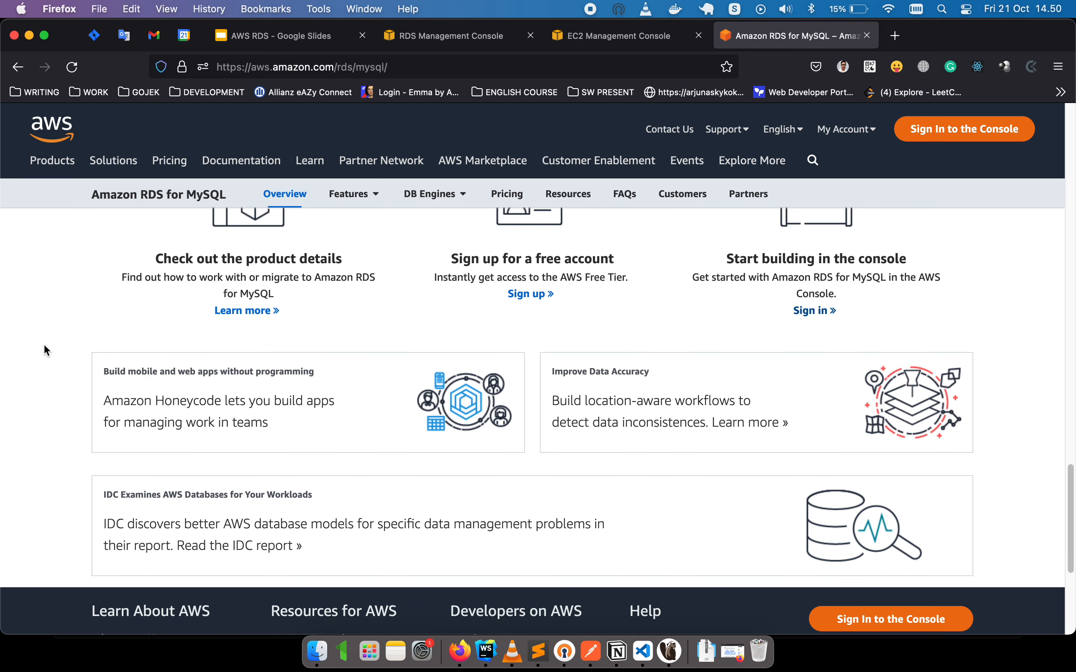
{"action": "scroll", "coordinate": [44, 345], "scroll_direction": "up", "scroll_amount": 10}
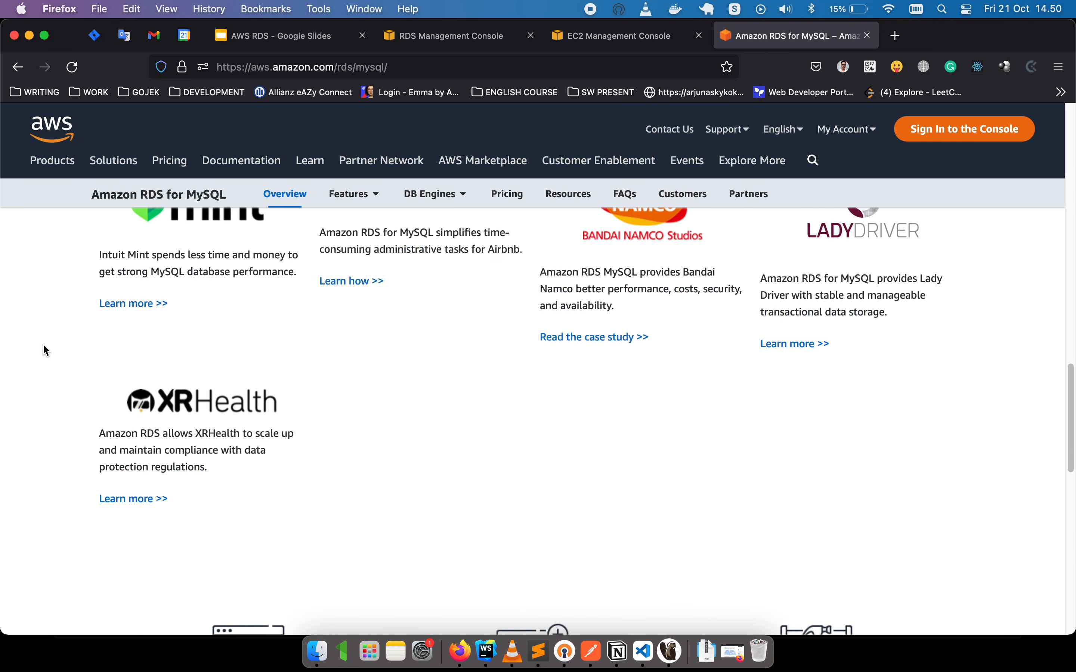
{"action": "scroll", "coordinate": [43, 346], "scroll_direction": "up", "scroll_amount": 3}
{"action": "scroll", "coordinate": [44, 345], "scroll_direction": "up", "scroll_amount": 12}
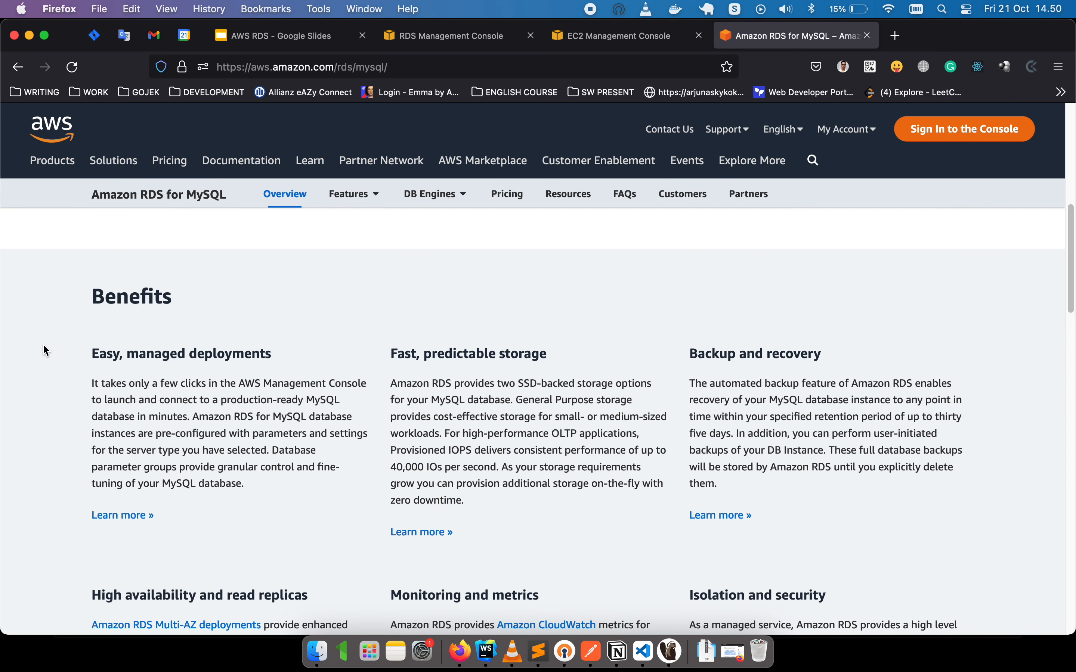
{"action": "scroll", "coordinate": [43, 345], "scroll_direction": "down", "scroll_amount": 1}
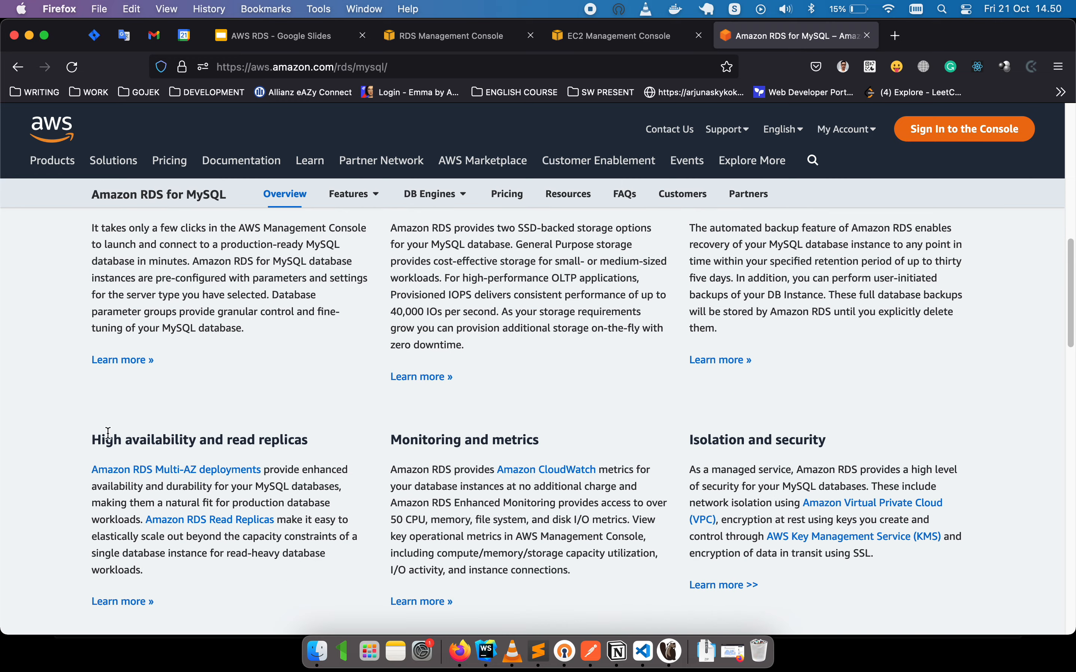
{"action": "left_click_drag", "start_coordinate": [157, 442], "coordinate": [517, 440]}
{"action": "left_click", "coordinate": [561, 406]}
Open the Backup and recovery Learn more link in a new tab, then refresh the RDS databases list.
{"action": "scroll", "coordinate": [696, 469], "scroll_direction": "up", "scroll_amount": 2}
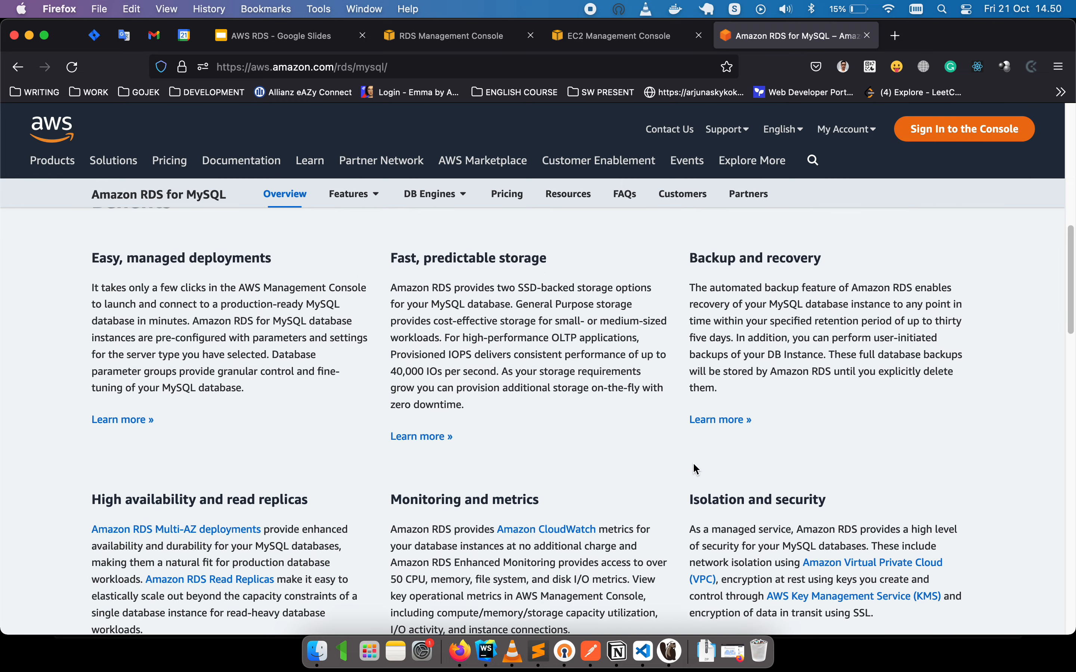
{"action": "left_click_drag", "start_coordinate": [819, 243], "coordinate": [699, 258]}
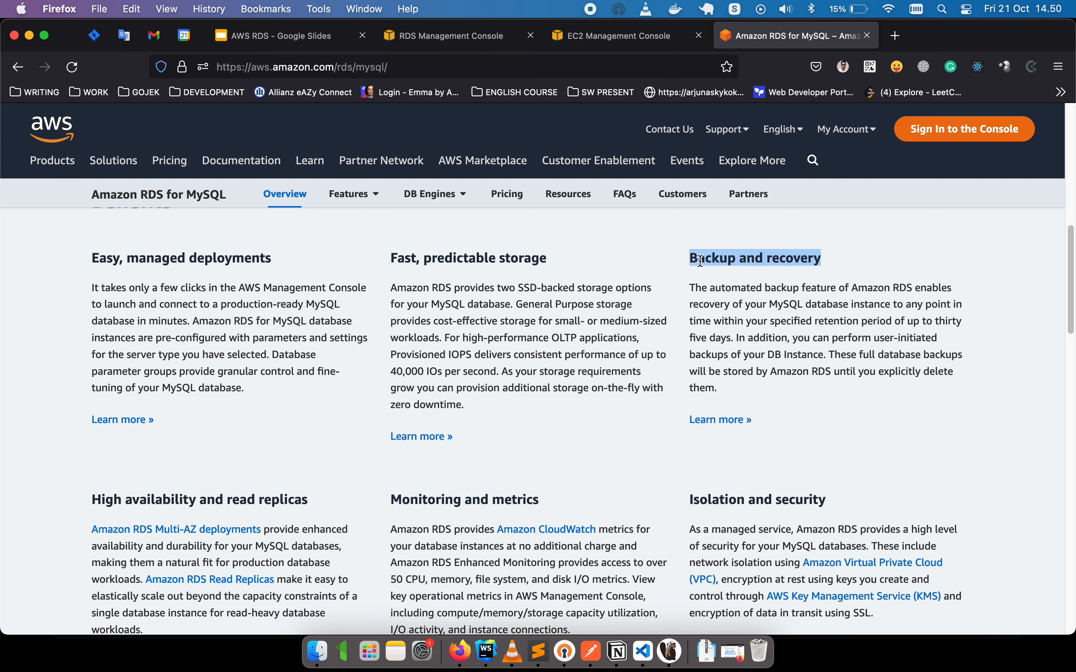
{"action": "left_click", "coordinate": [661, 291]}
{"action": "scroll", "coordinate": [653, 342], "scroll_direction": "up", "scroll_amount": 3}
{"action": "left_click", "coordinate": [720, 515], "text": "super"}
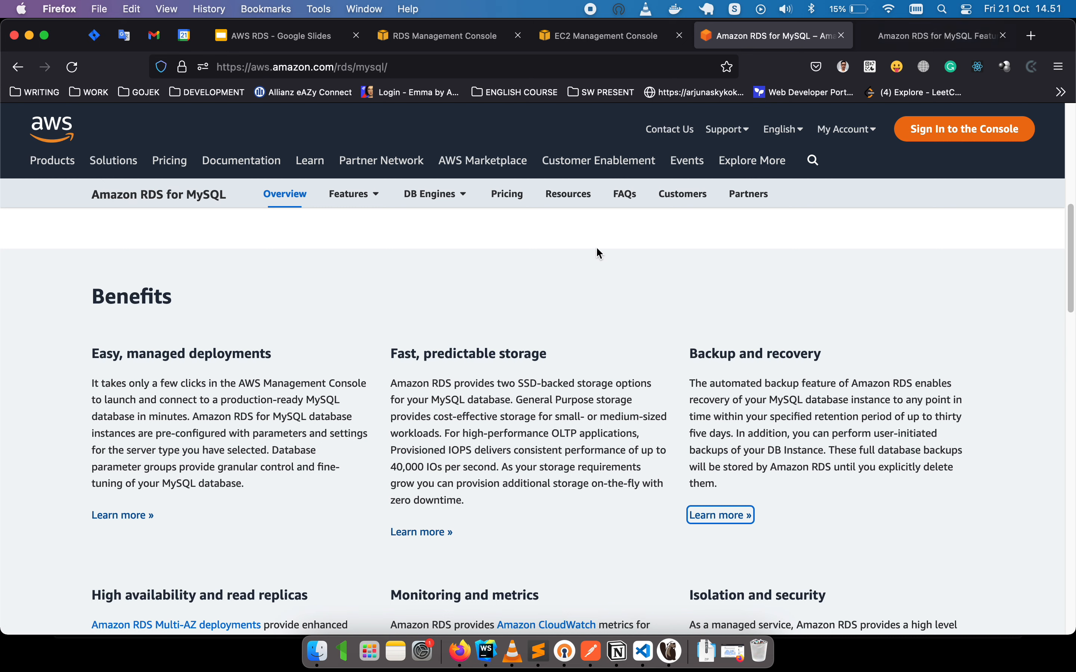
{"action": "left_click", "coordinate": [467, 35]}
{"action": "left_click", "coordinate": [597, 215]}
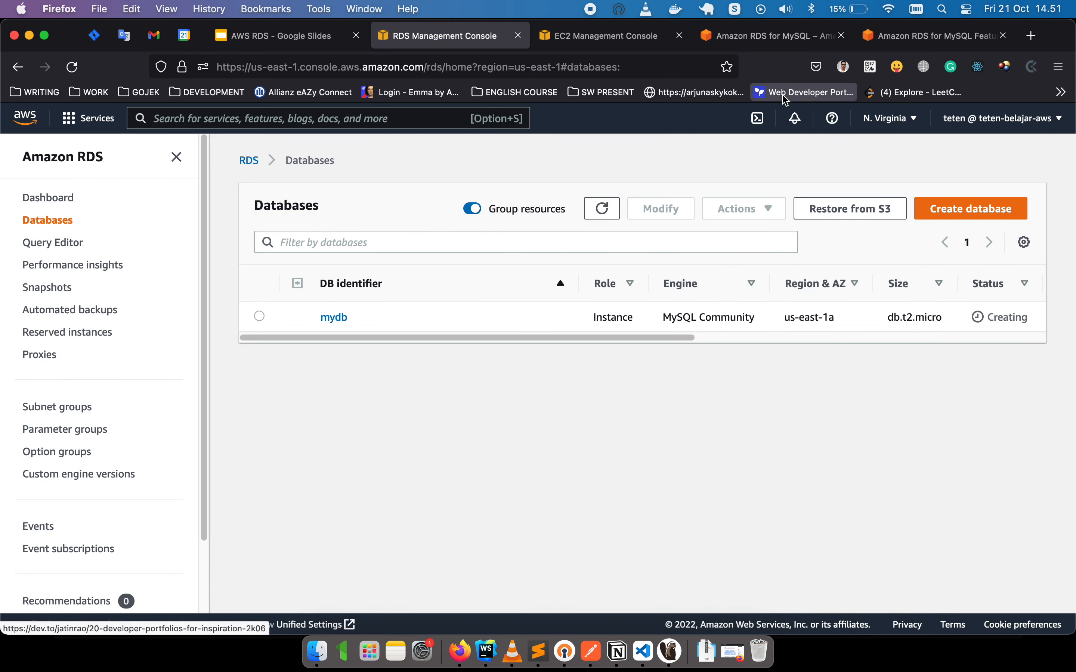
Scroll through the RDS for MySQL Features page, then return to the overview's Benefits section.
{"action": "left_click", "coordinate": [913, 35]}
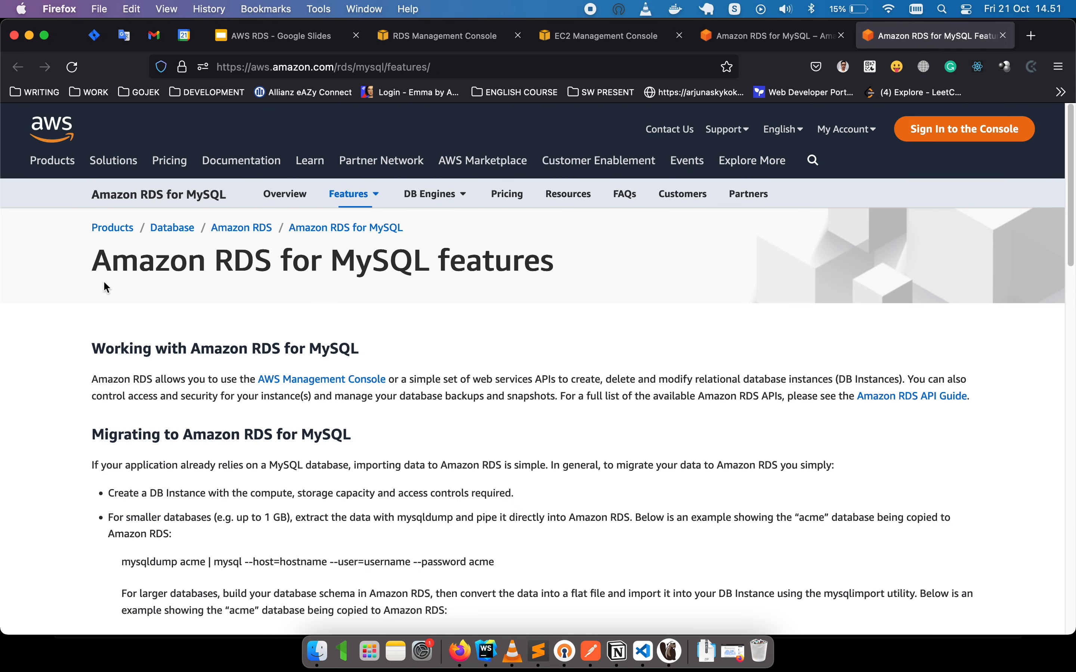
{"action": "scroll", "coordinate": [33, 316], "scroll_direction": "down", "scroll_amount": 5}
{"action": "scroll", "coordinate": [33, 316], "scroll_direction": "down", "scroll_amount": 3}
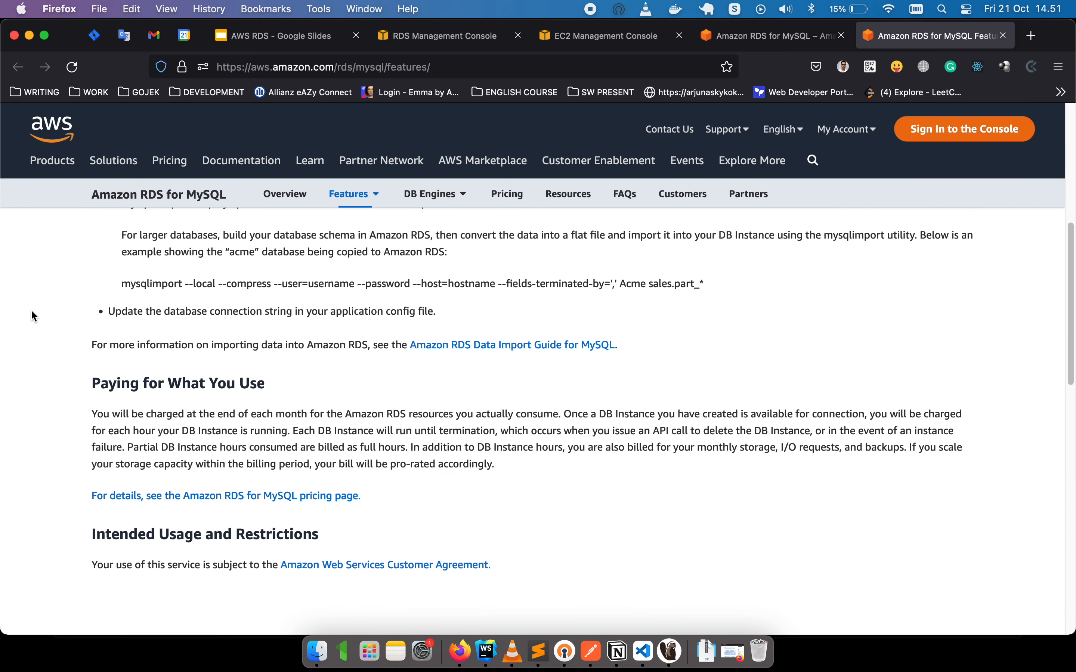
{"action": "scroll", "coordinate": [33, 316], "scroll_direction": "down", "scroll_amount": 6}
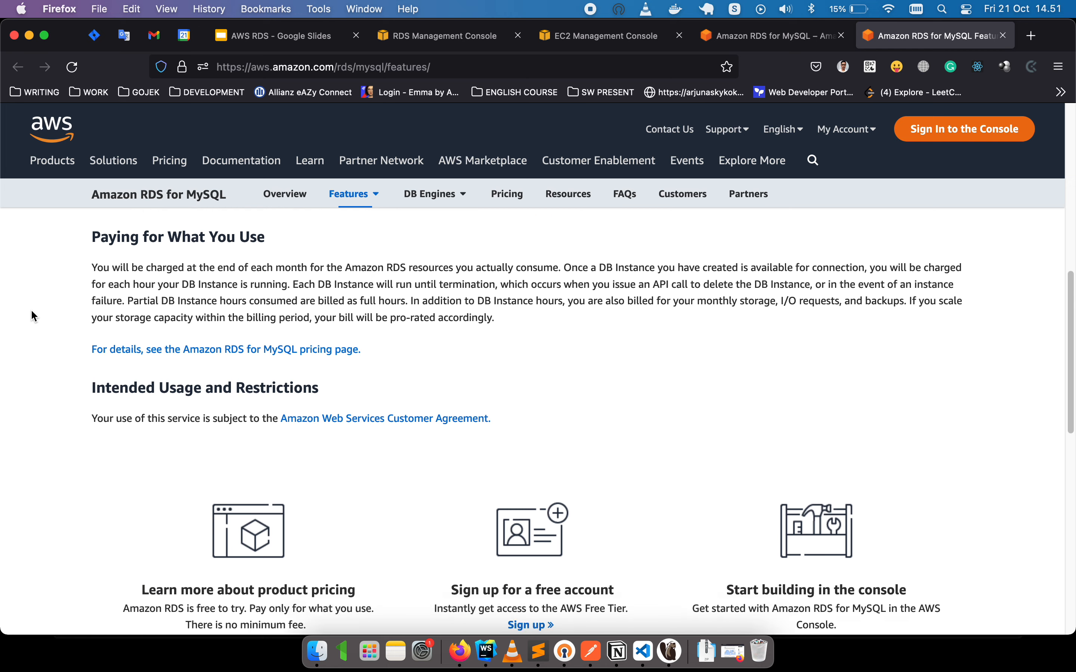
{"action": "scroll", "coordinate": [33, 316], "scroll_direction": "down", "scroll_amount": 5}
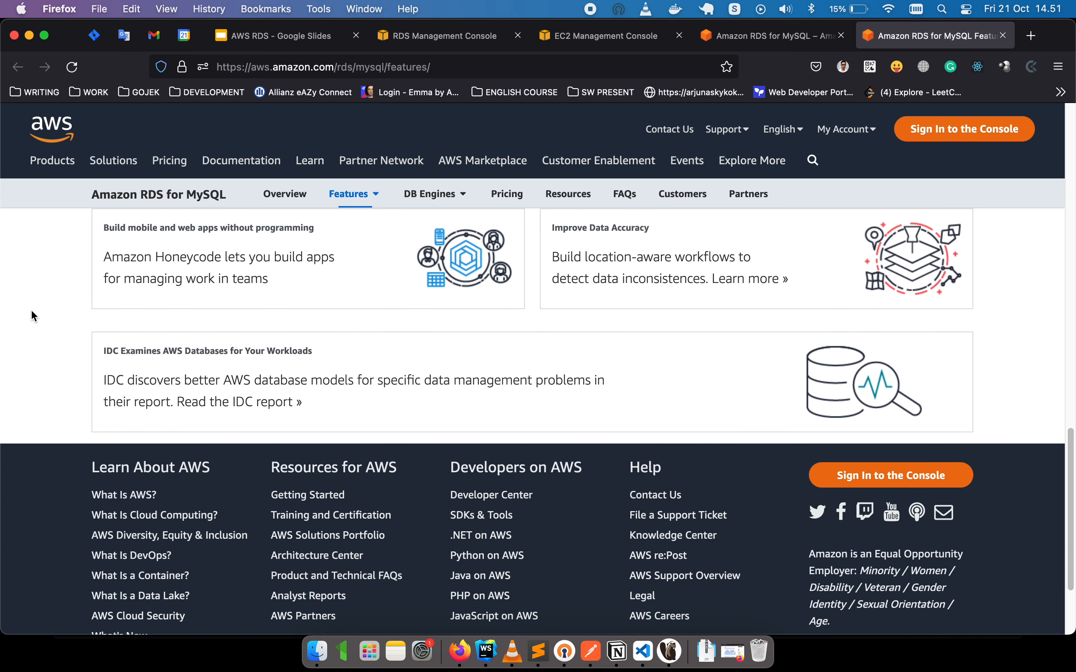
{"action": "scroll", "coordinate": [32, 312], "scroll_direction": "up", "scroll_amount": 20}
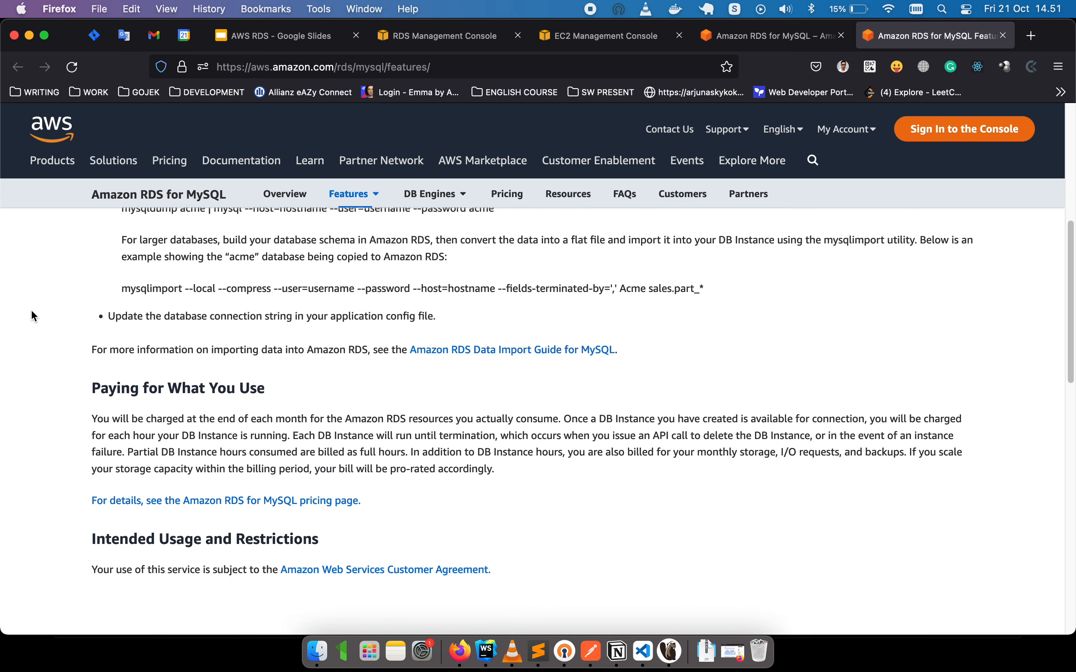
{"action": "scroll", "coordinate": [33, 316], "scroll_direction": "up", "scroll_amount": 2}
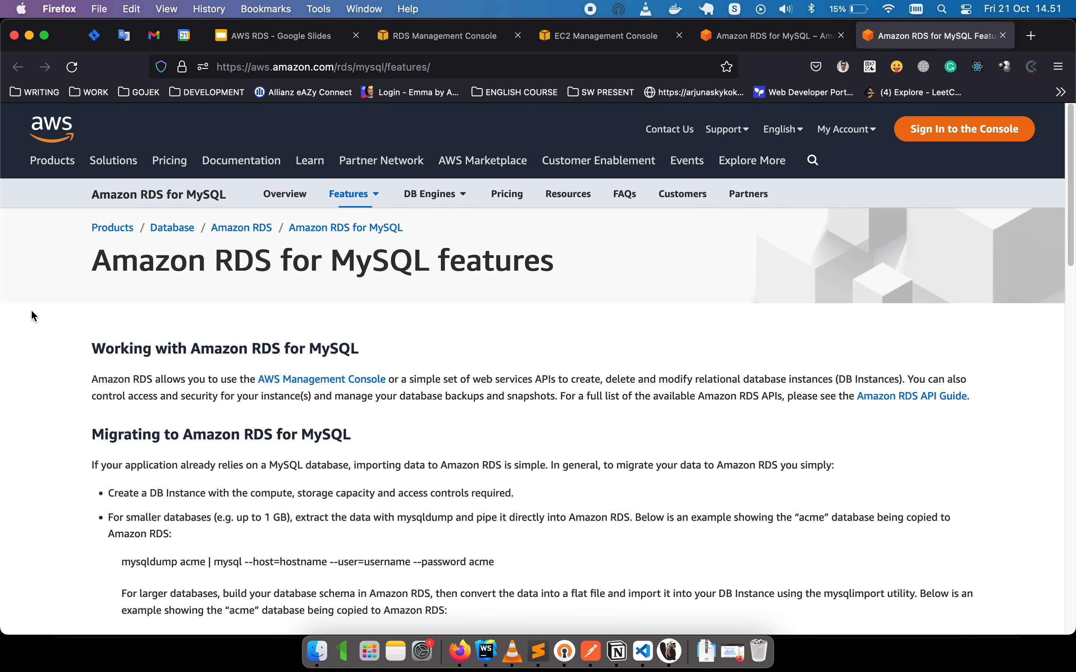
{"action": "left_click", "coordinate": [770, 43]}
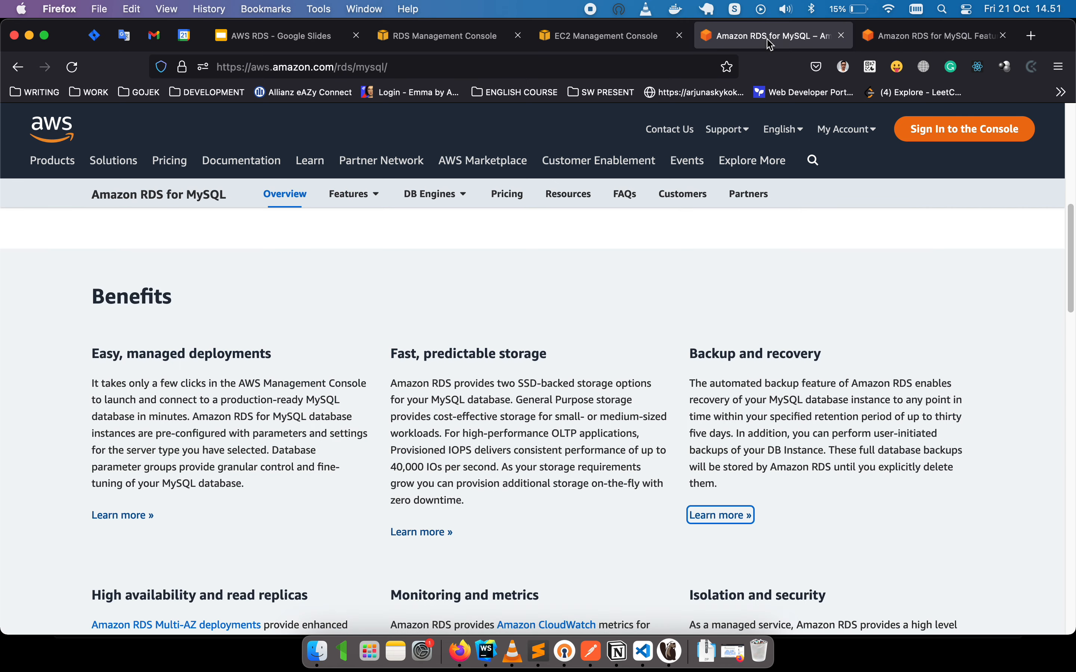
Refresh the demo-rds-mysql security group's inbound rules to confirm MySQL/Aurora on port 3306.
{"action": "left_click", "coordinate": [622, 42]}
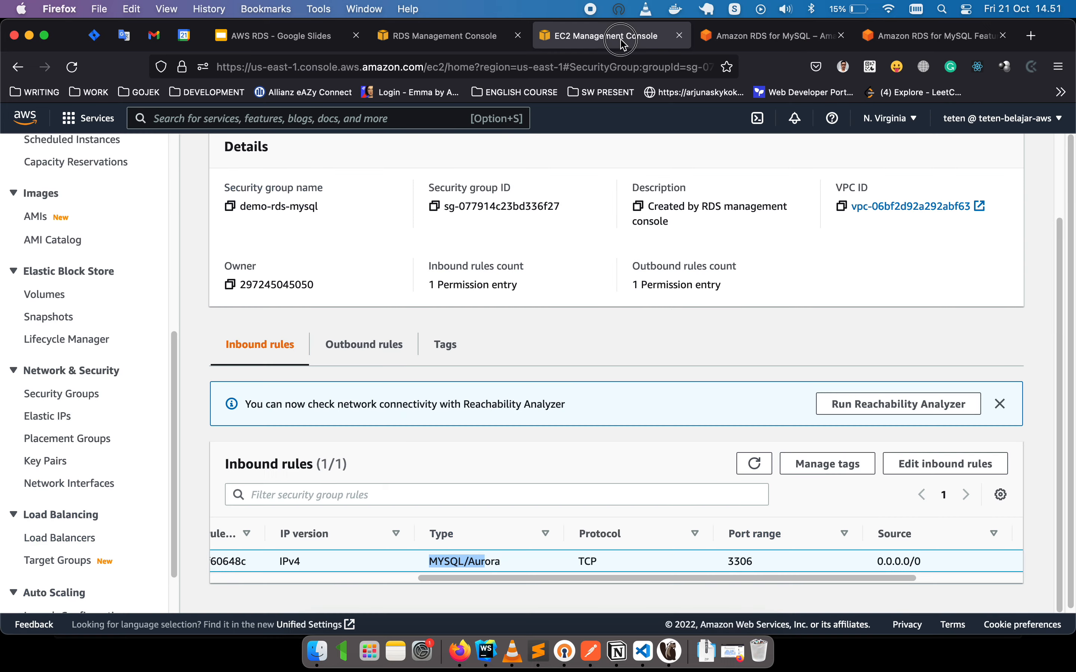
{"action": "left_click", "coordinate": [472, 44]}
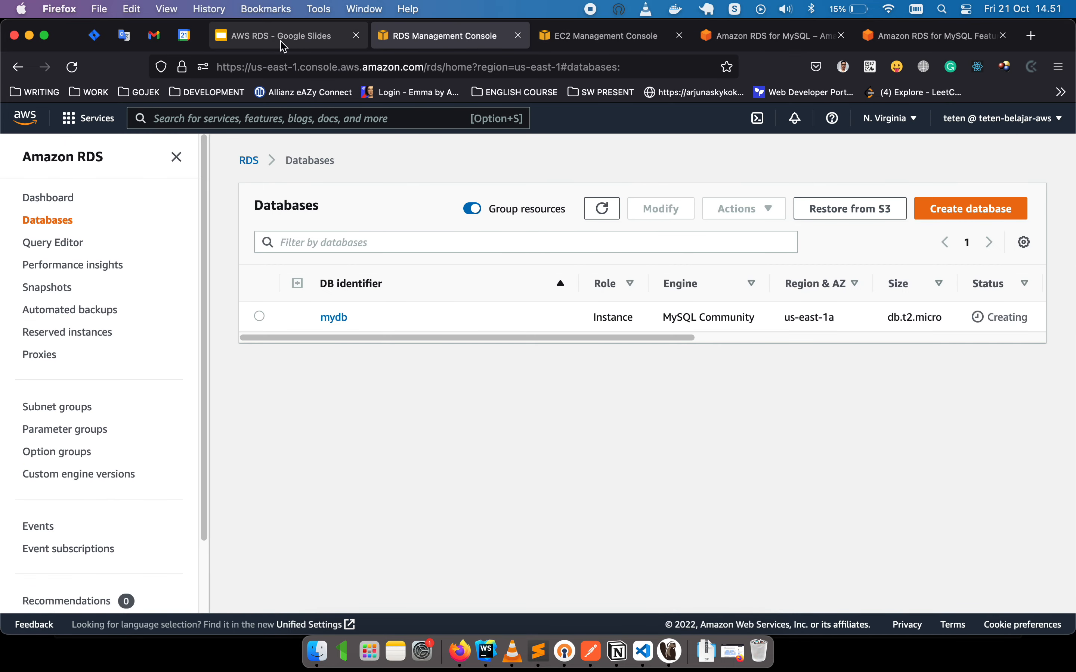
{"action": "left_click", "coordinate": [598, 38]}
{"action": "left_click", "coordinate": [729, 39]}
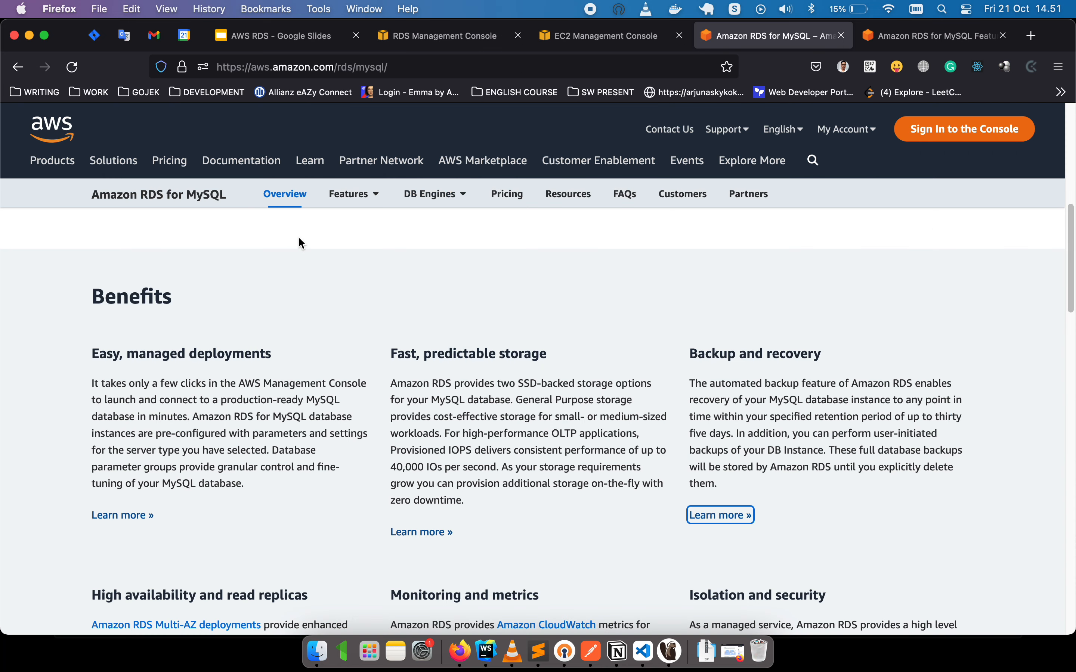
{"action": "left_click", "coordinate": [596, 42]}
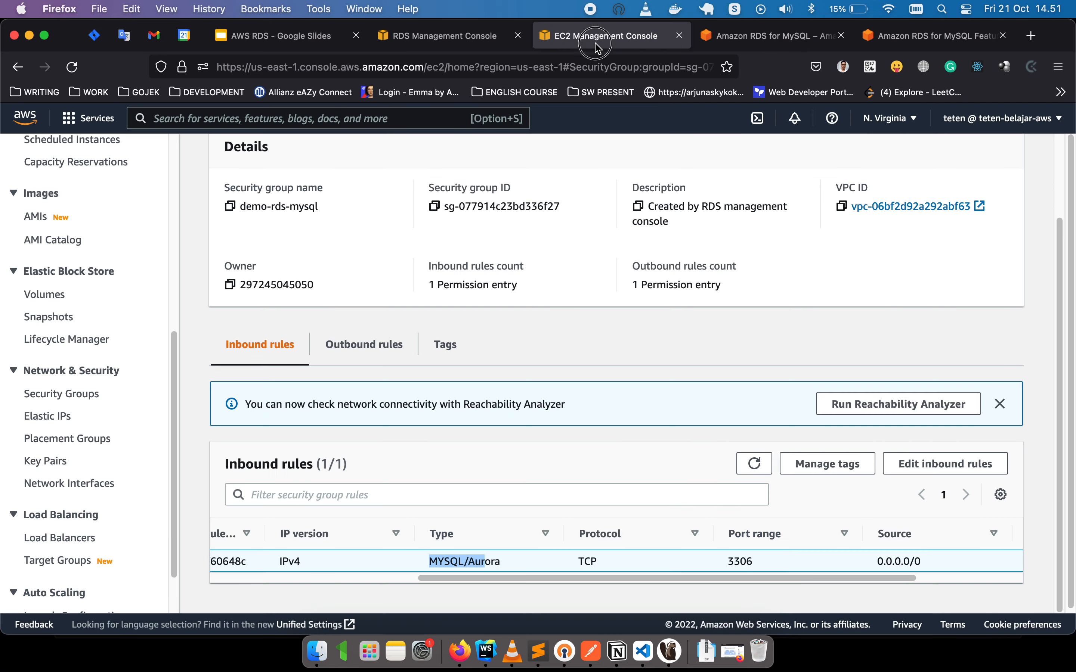
{"action": "left_click", "coordinate": [755, 463]}
Refresh the RDS databases list and open mydb's details page, now Backing-up.
{"action": "left_click", "coordinate": [470, 42]}
{"action": "left_click", "coordinate": [608, 219]}
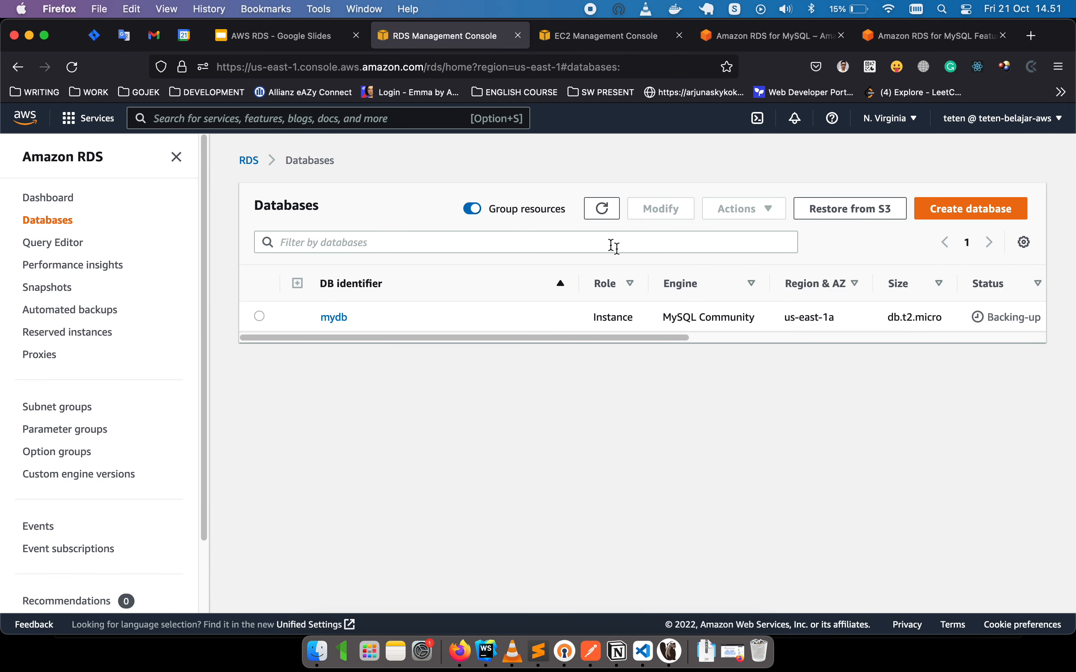
{"action": "left_click_drag", "start_coordinate": [683, 336], "coordinate": [497, 348]}
{"action": "left_click", "coordinate": [333, 318]}
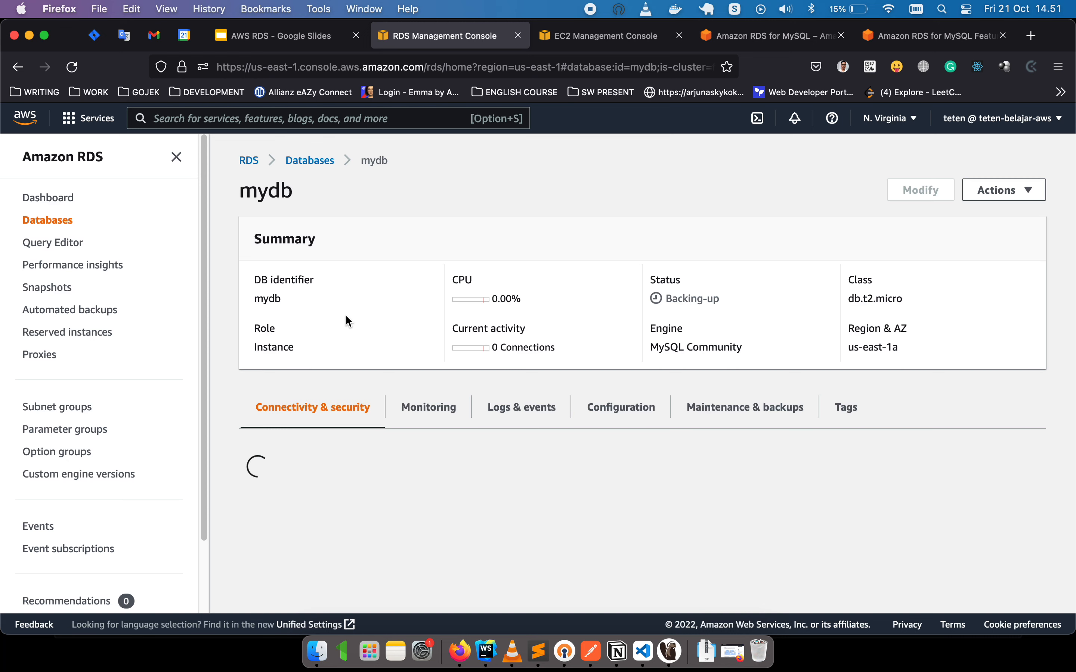
Scroll mydb's details past its endpoint on port 3306, four security group rules and empty Proxies.
{"action": "scroll", "coordinate": [346, 314], "scroll_direction": "down", "scroll_amount": 3}
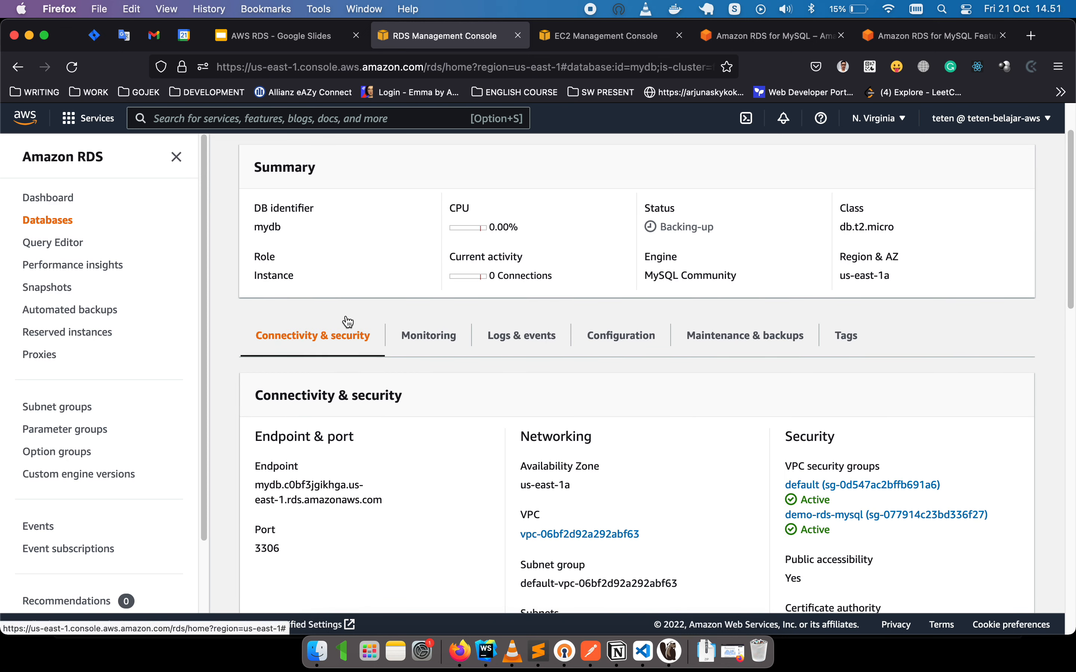
{"action": "scroll", "coordinate": [346, 314], "scroll_direction": "up", "scroll_amount": 3}
{"action": "scroll", "coordinate": [345, 315], "scroll_direction": "down", "scroll_amount": 10}
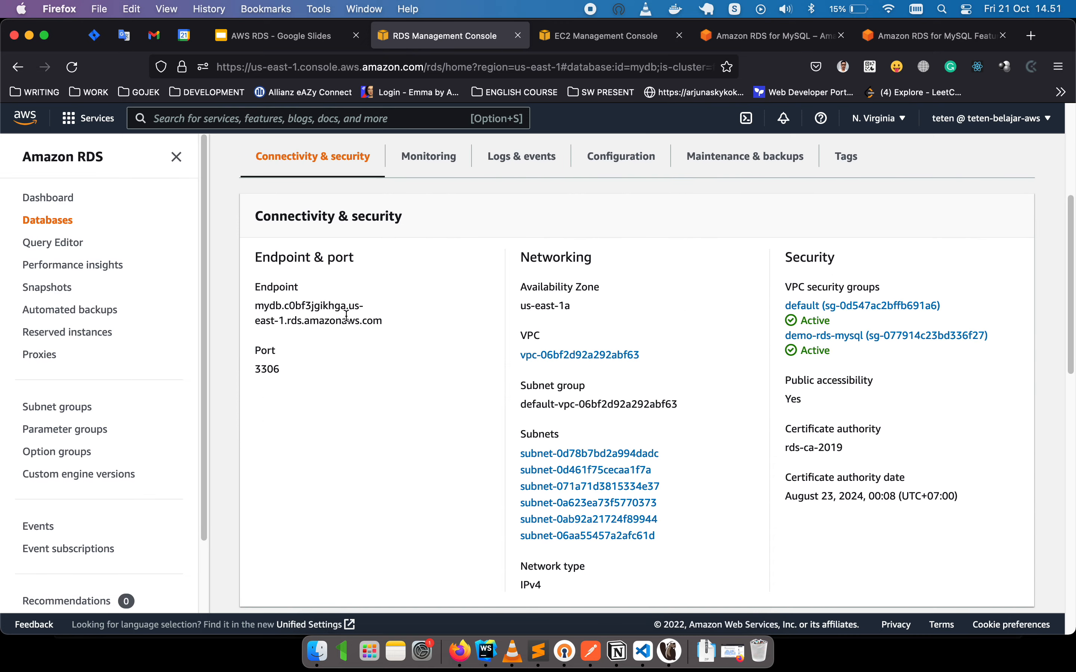
{"action": "scroll", "coordinate": [273, 372], "scroll_direction": "down", "scroll_amount": 10}
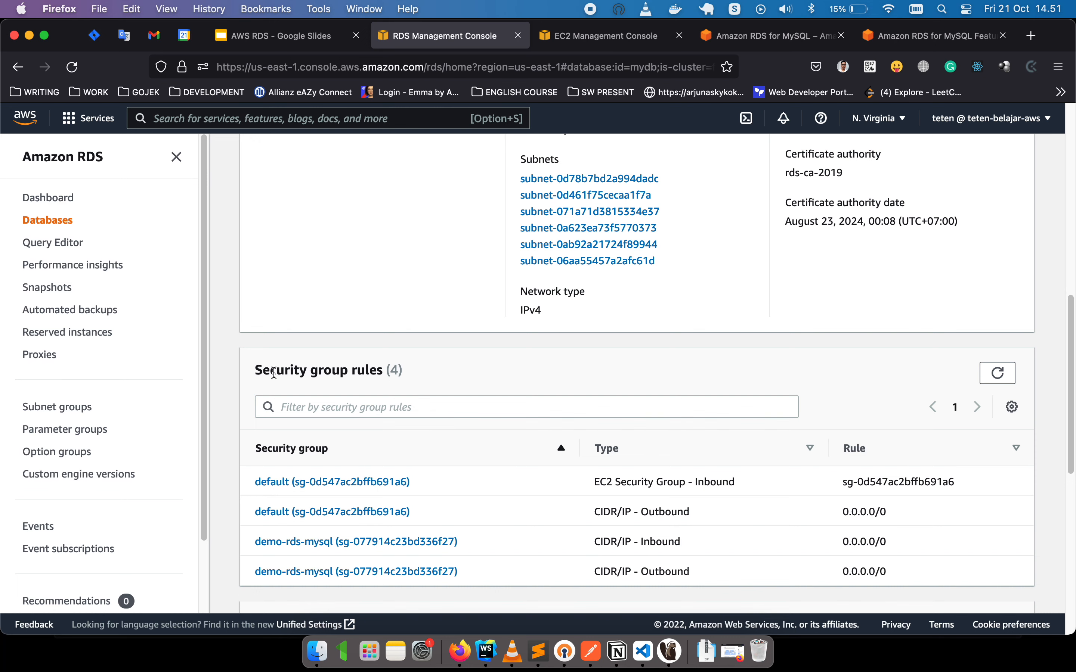
{"action": "scroll", "coordinate": [273, 372], "scroll_direction": "down", "scroll_amount": 10}
{"action": "scroll", "coordinate": [248, 378], "scroll_direction": "down", "scroll_amount": 9}
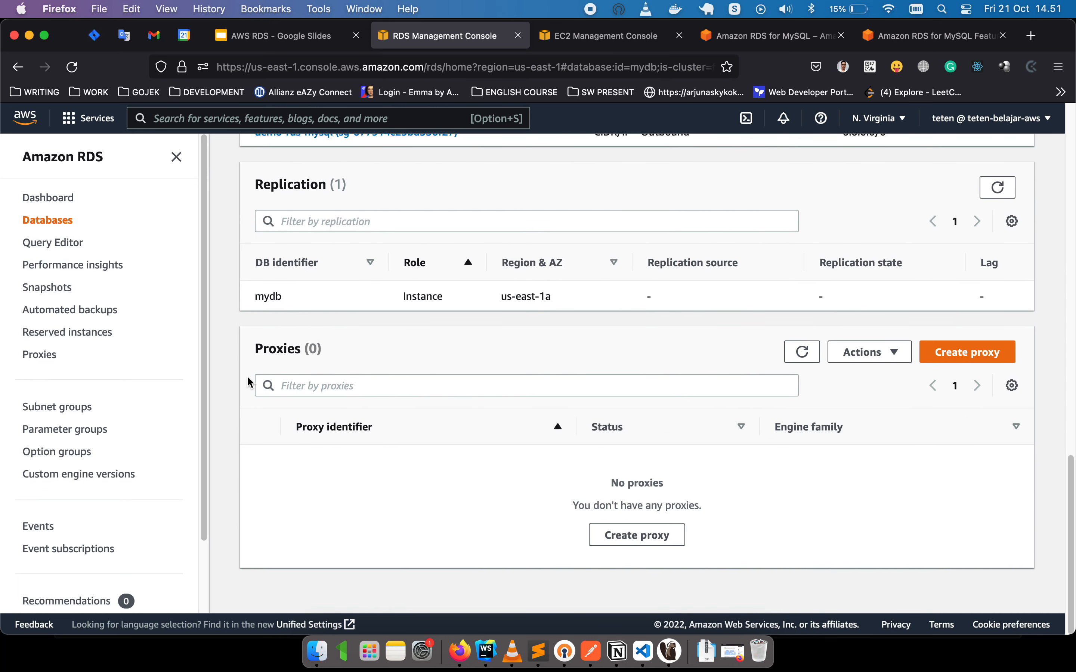
{"action": "scroll", "coordinate": [249, 382], "scroll_direction": "up", "scroll_amount": 20}
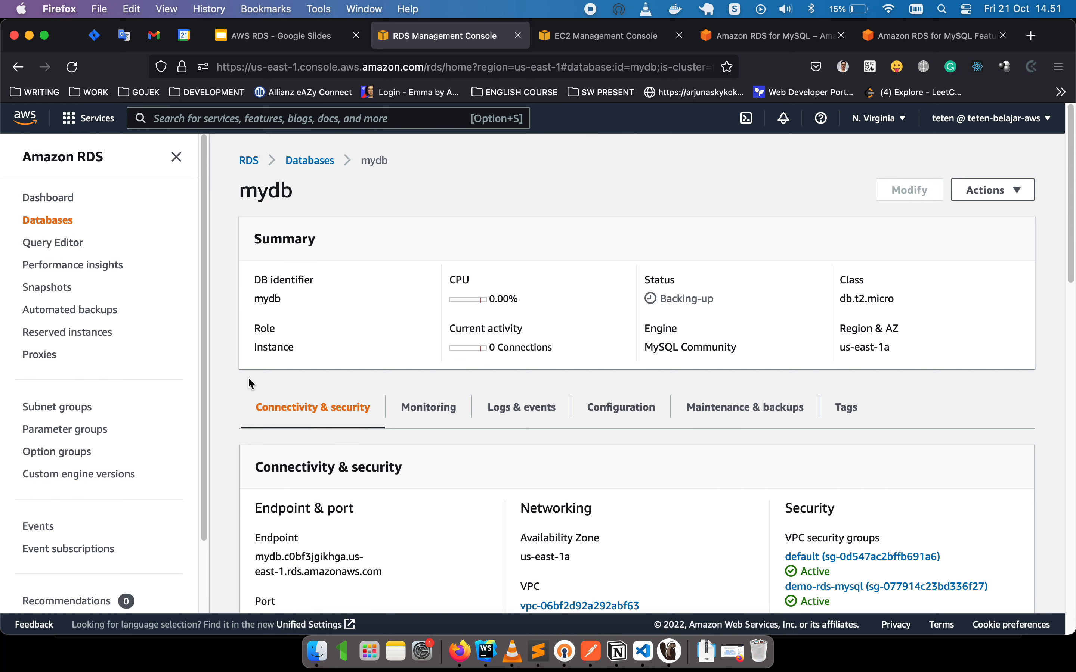
Return to the Databases list and refresh it repeatedly to track mydb's status.
{"action": "left_click", "coordinate": [315, 161]}
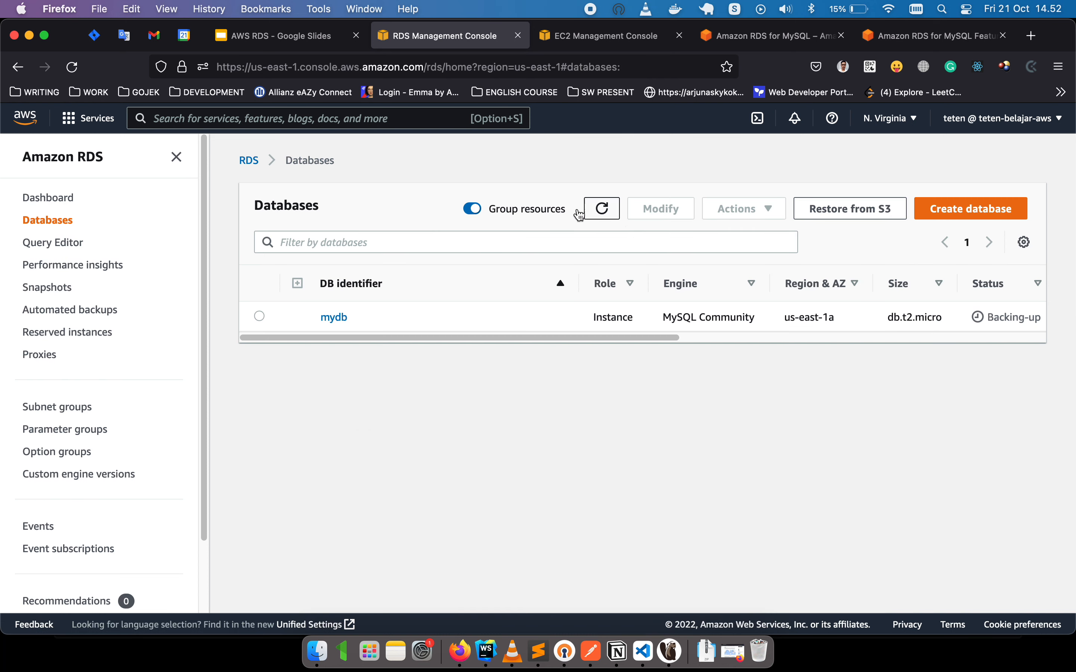
{"action": "left_click", "coordinate": [604, 209]}
{"action": "left_click", "coordinate": [603, 211]}
{"action": "left_click", "coordinate": [605, 215]}
{"action": "left_click", "coordinate": [607, 218]}
{"action": "left_click_drag", "start_coordinate": [656, 338], "coordinate": [795, 344]}
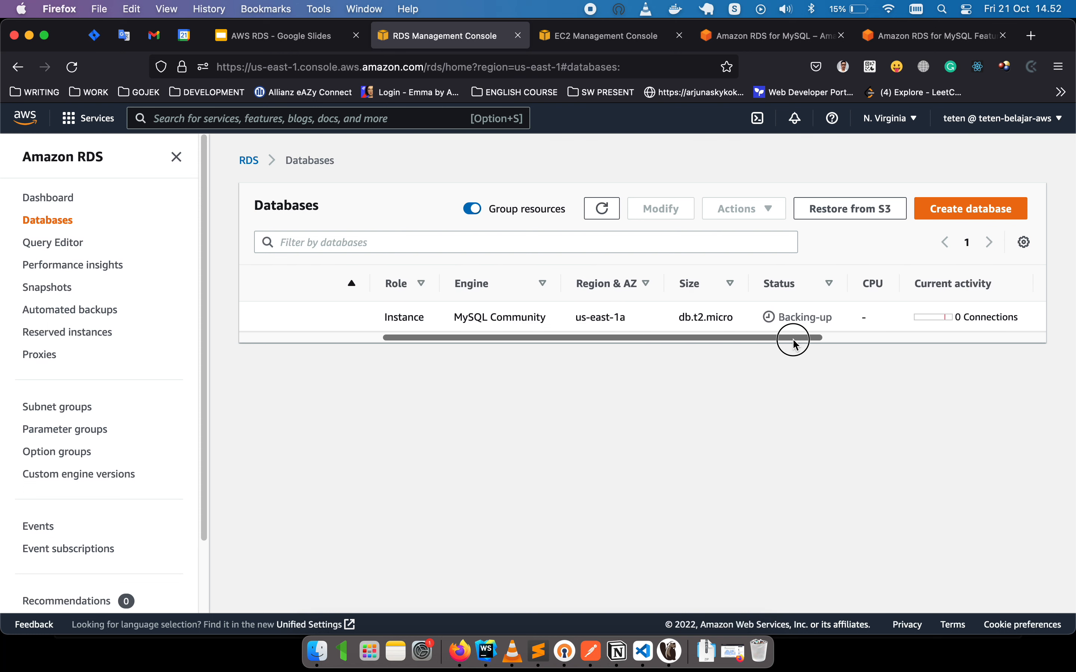
{"action": "left_click", "coordinate": [605, 218]}
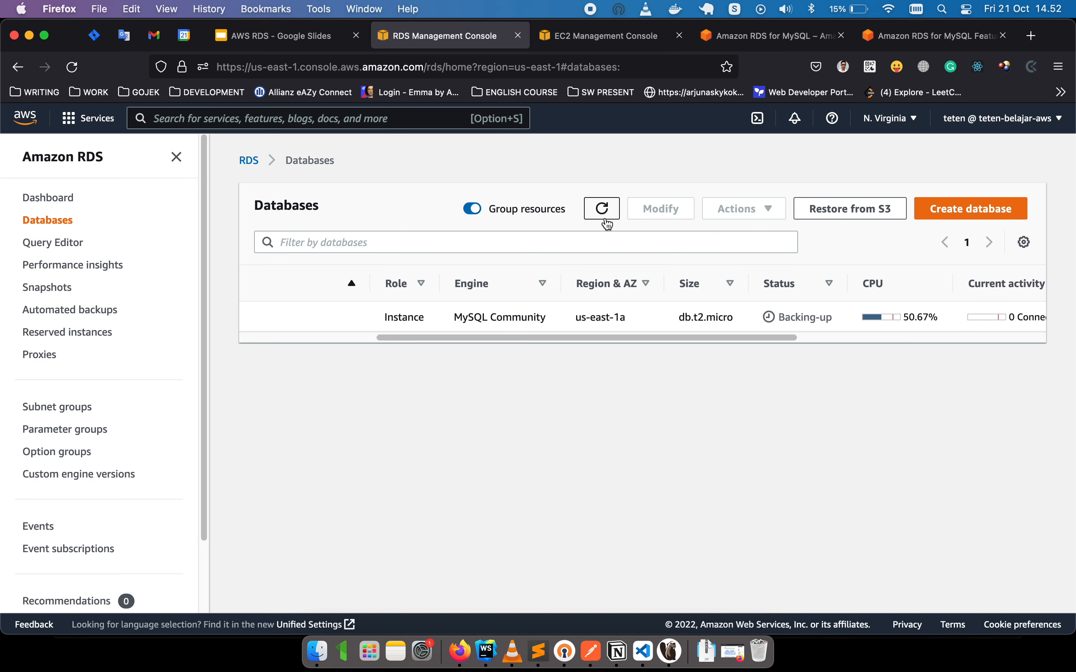
{"action": "left_click_drag", "start_coordinate": [789, 336], "coordinate": [958, 341]}
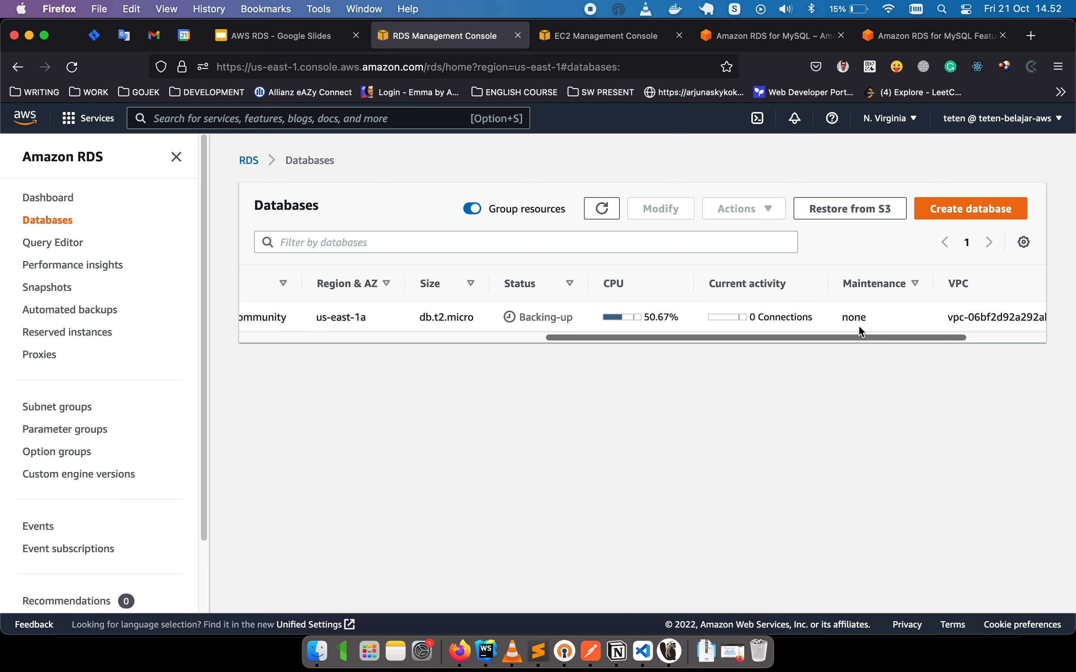
{"action": "left_click", "coordinate": [611, 208]}
{"action": "left_click", "coordinate": [612, 206]}
{"action": "left_click_drag", "start_coordinate": [622, 337], "coordinate": [308, 347]}
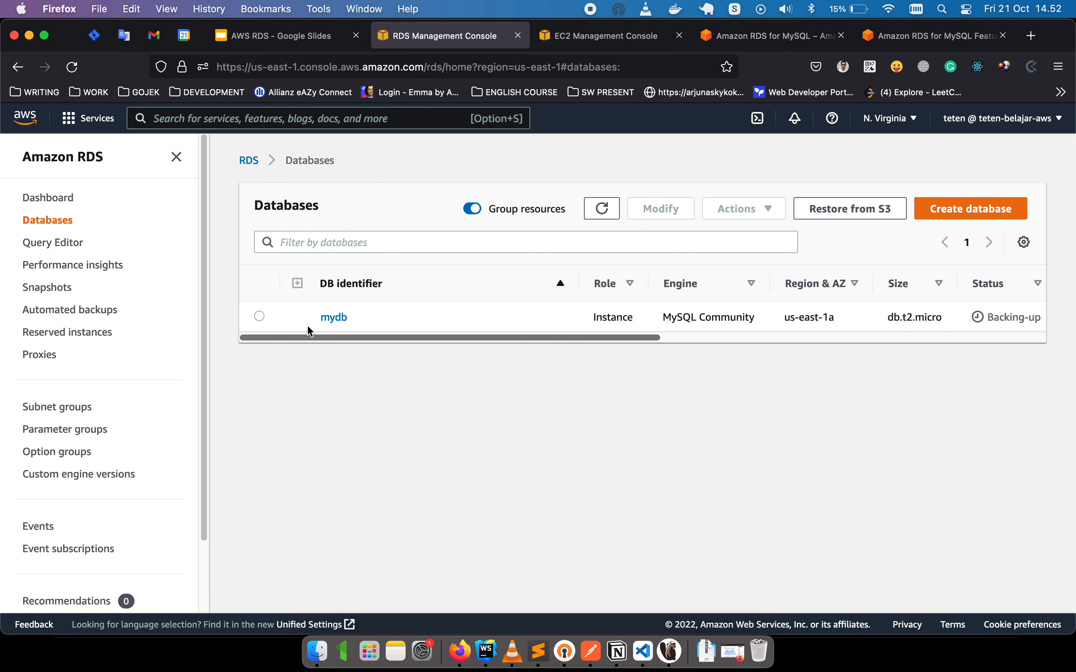
Open mydb's details in a new tab and refresh the Databases list again.
{"action": "left_click", "coordinate": [339, 318], "text": "super"}
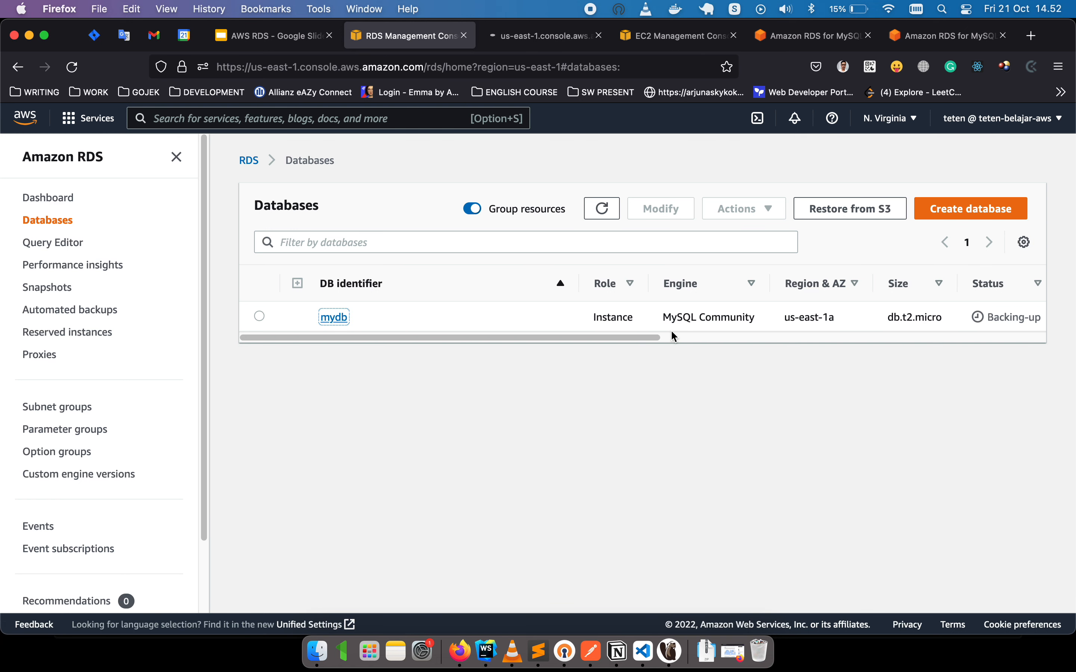
{"action": "left_click_drag", "start_coordinate": [657, 337], "coordinate": [813, 340]}
{"action": "left_click", "coordinate": [607, 217]}
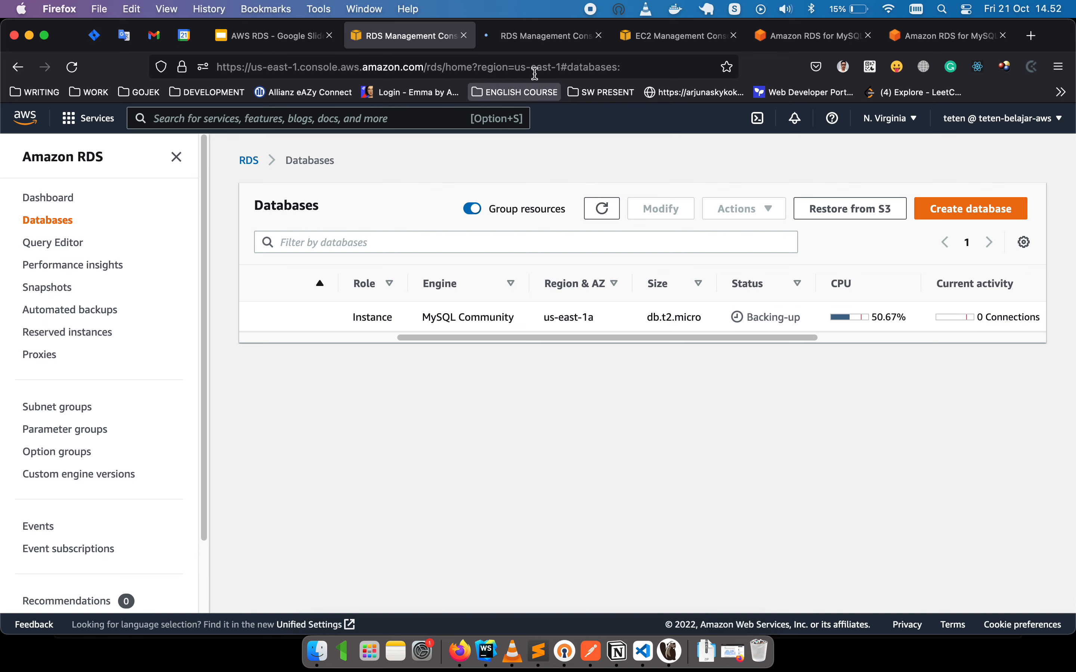
On mydb's details tab, select the endpoint address under Connectivity & security.
{"action": "left_click", "coordinate": [537, 35]}
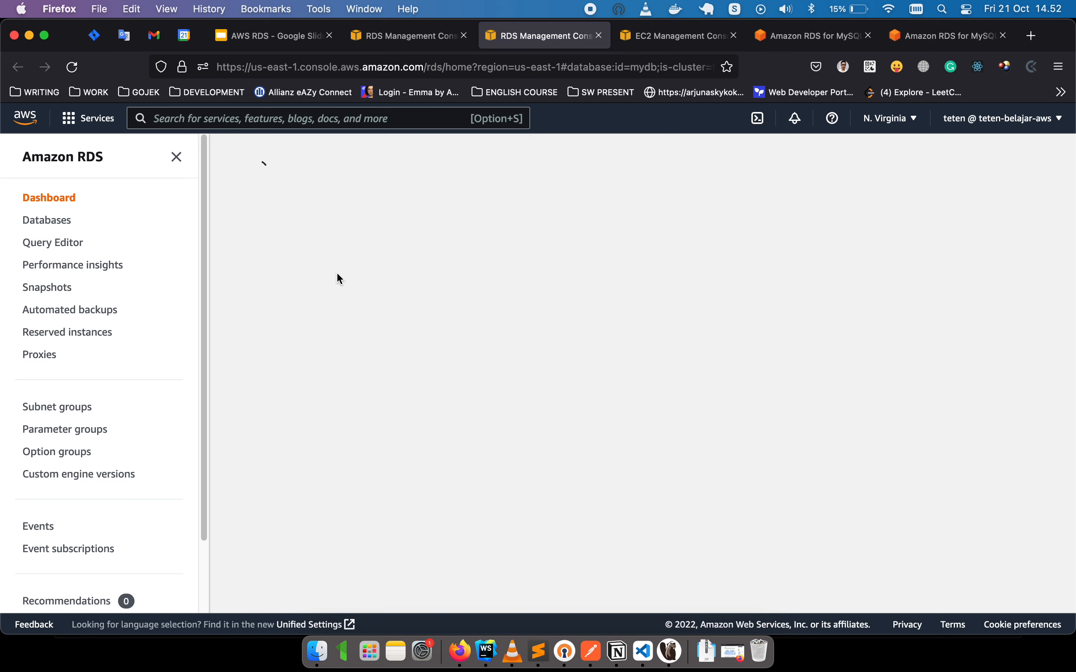
{"action": "scroll", "coordinate": [339, 278], "scroll_direction": "down", "scroll_amount": 2}
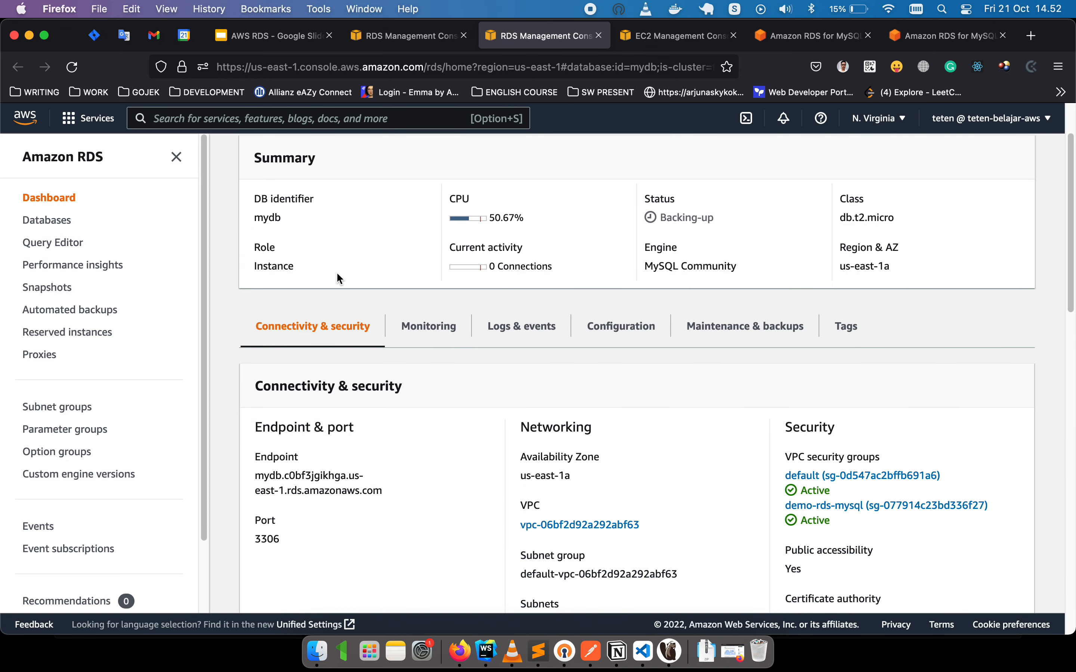
{"action": "scroll", "coordinate": [337, 274], "scroll_direction": "down", "scroll_amount": 1}
{"action": "left_click_drag", "start_coordinate": [390, 446], "coordinate": [253, 426]}
{"action": "key", "text": "super+c"}
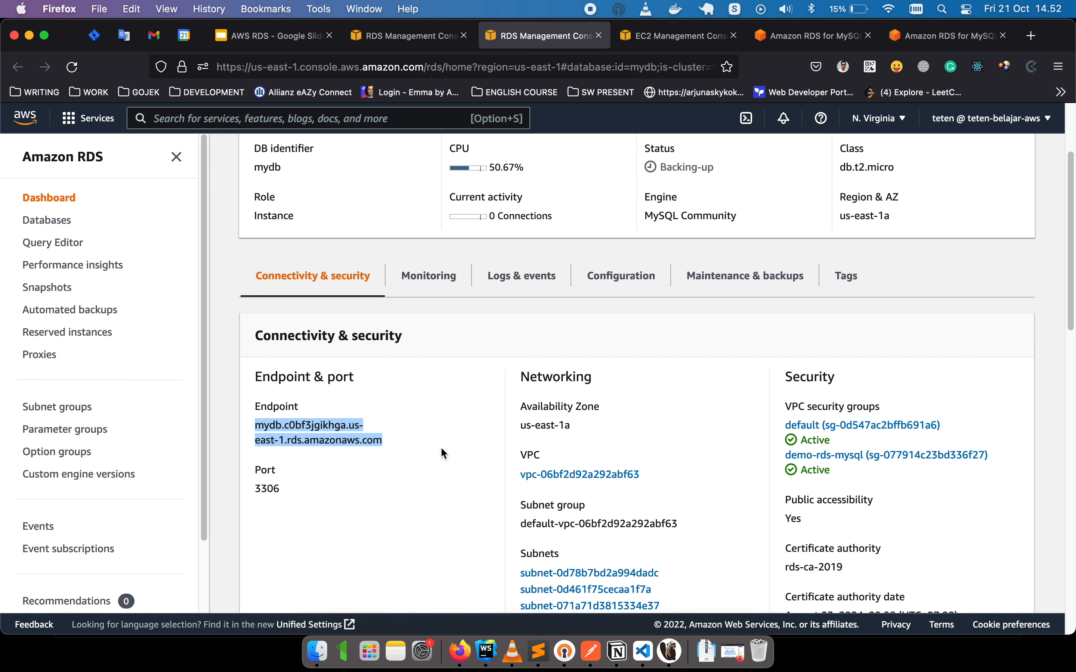
Replace localhost with the pasted RDS endpoint as Server Host and test the connection.
{"action": "left_click", "coordinate": [670, 652]}
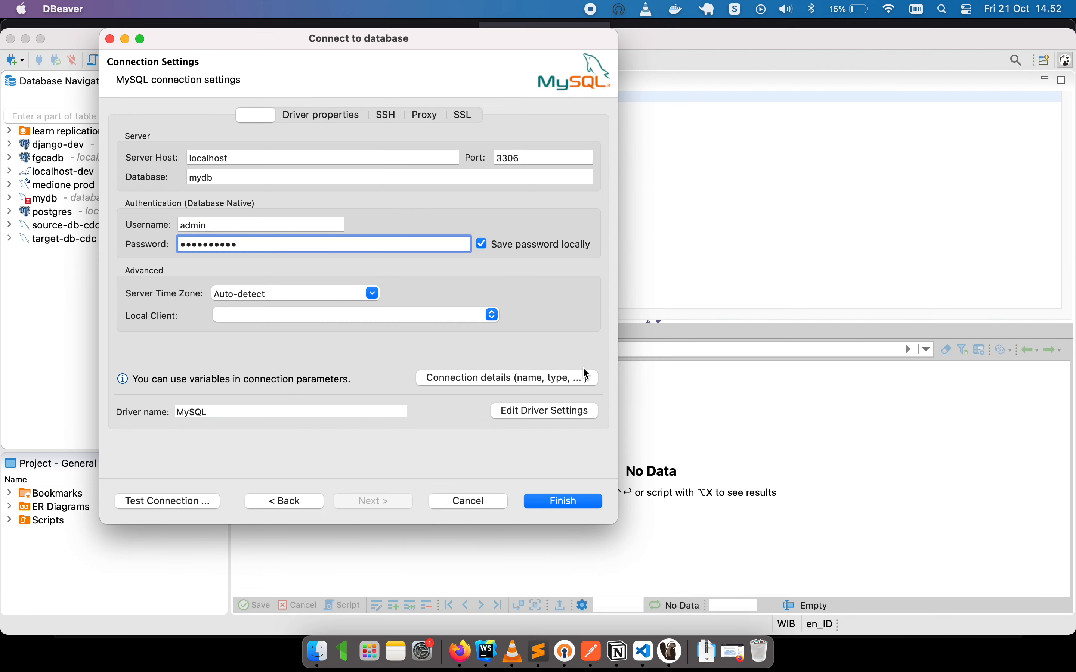
{"action": "double_click", "coordinate": [240, 158]}
{"action": "key", "text": "super+v"}
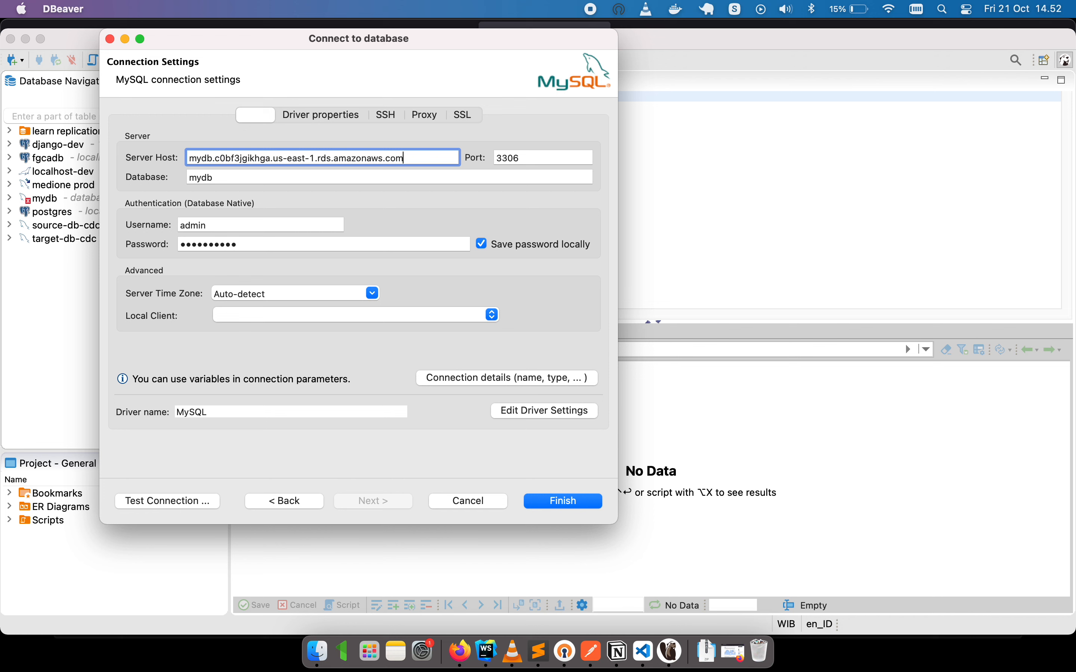
{"action": "left_click", "coordinate": [216, 494]}
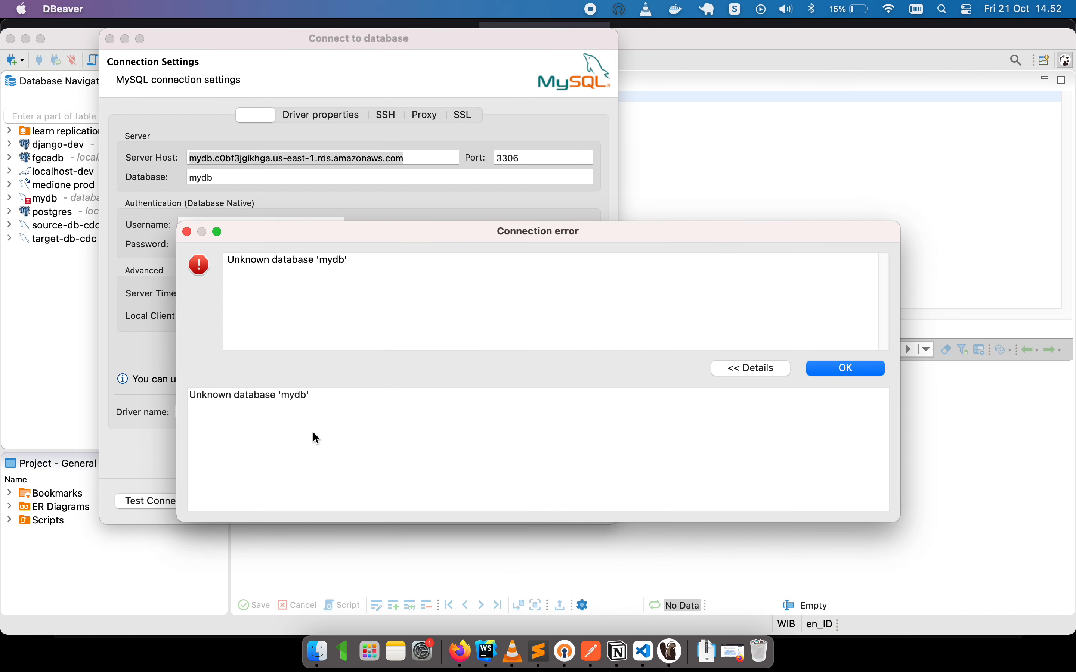
{"action": "left_click", "coordinate": [847, 369]}
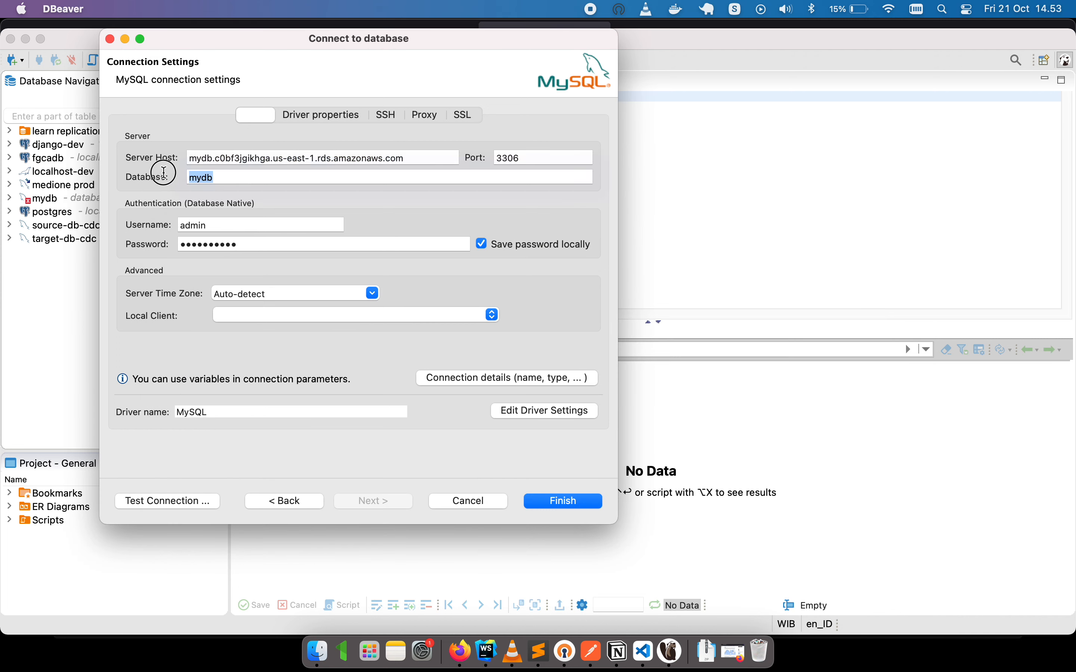
Clear the mydb database name, retest successfully, and save the connection.
{"action": "key", "text": "Tab"}
{"action": "key", "text": "BackSpace"}
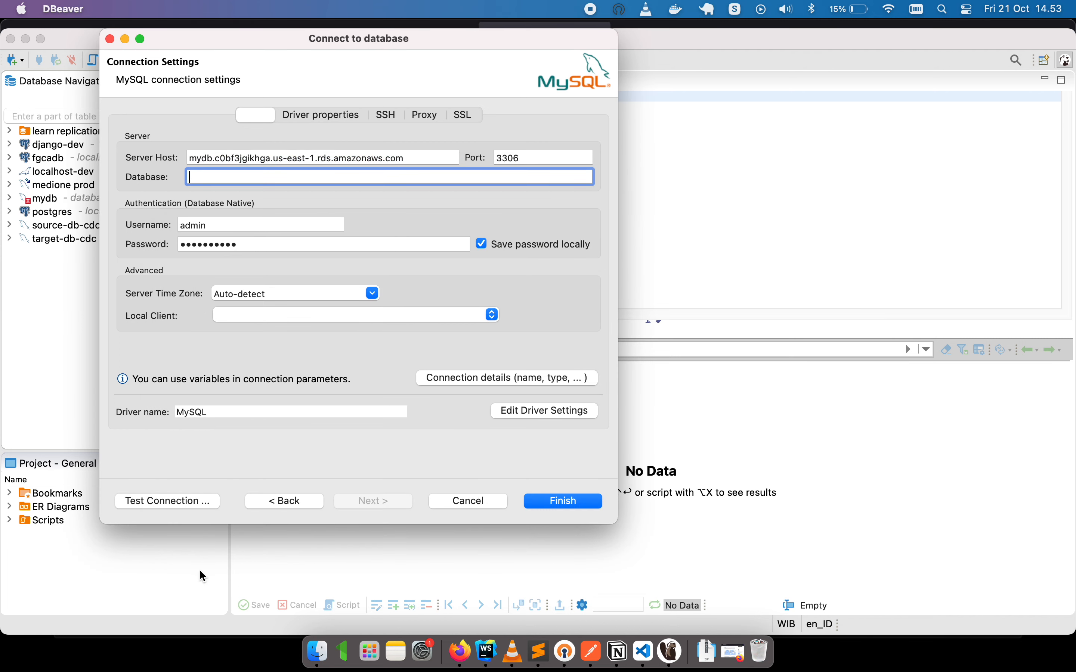
{"action": "left_click", "coordinate": [204, 501]}
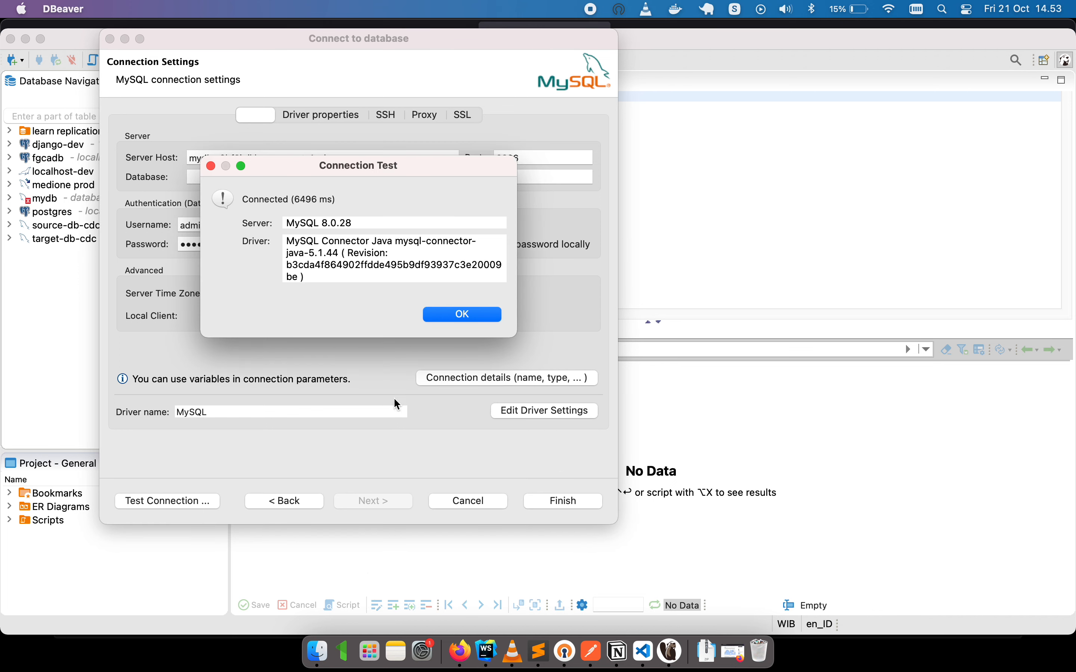
{"action": "left_click", "coordinate": [436, 320]}
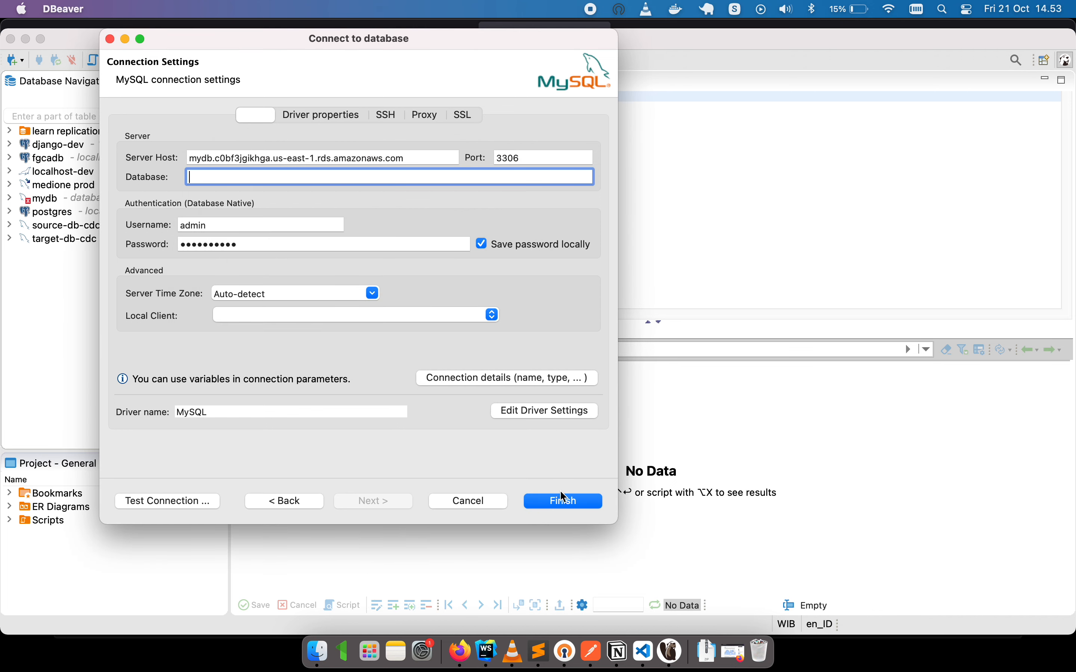
{"action": "key", "text": "Return"}
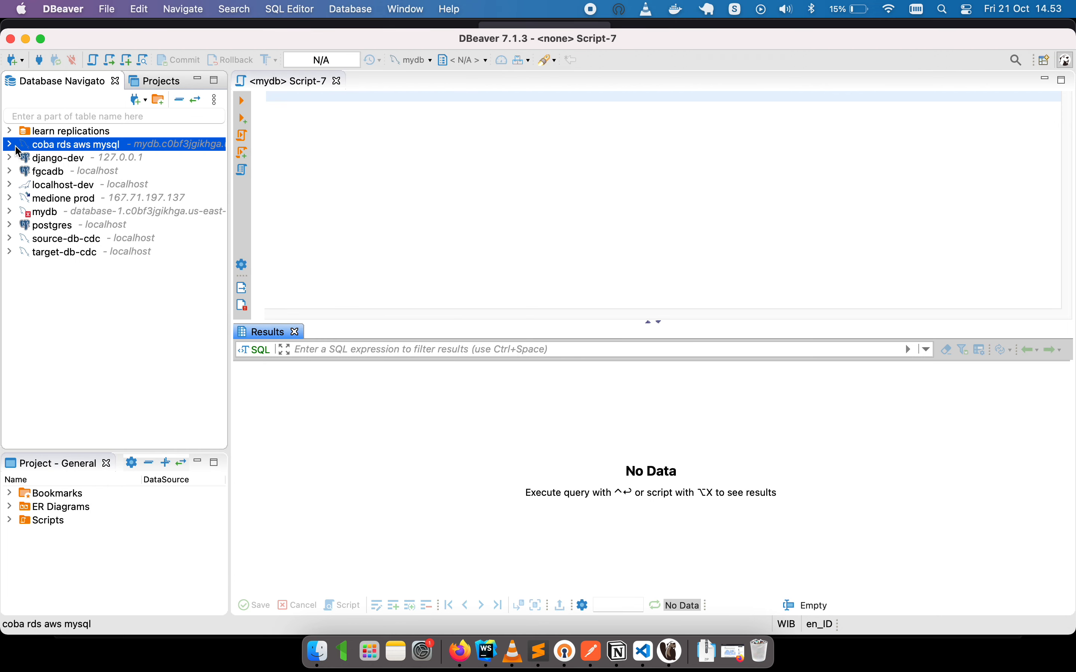
Expand the coba rds aws mysql connection and refresh the RDS Databases list in the browser.
{"action": "left_click", "coordinate": [9, 144]}
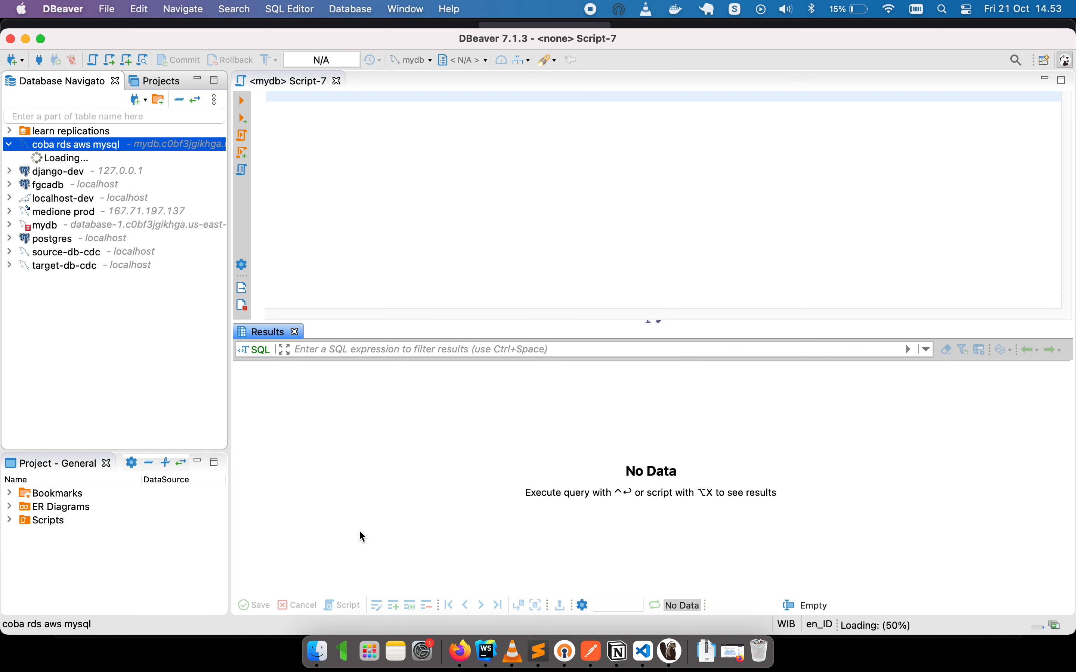
{"action": "left_click", "coordinate": [460, 661]}
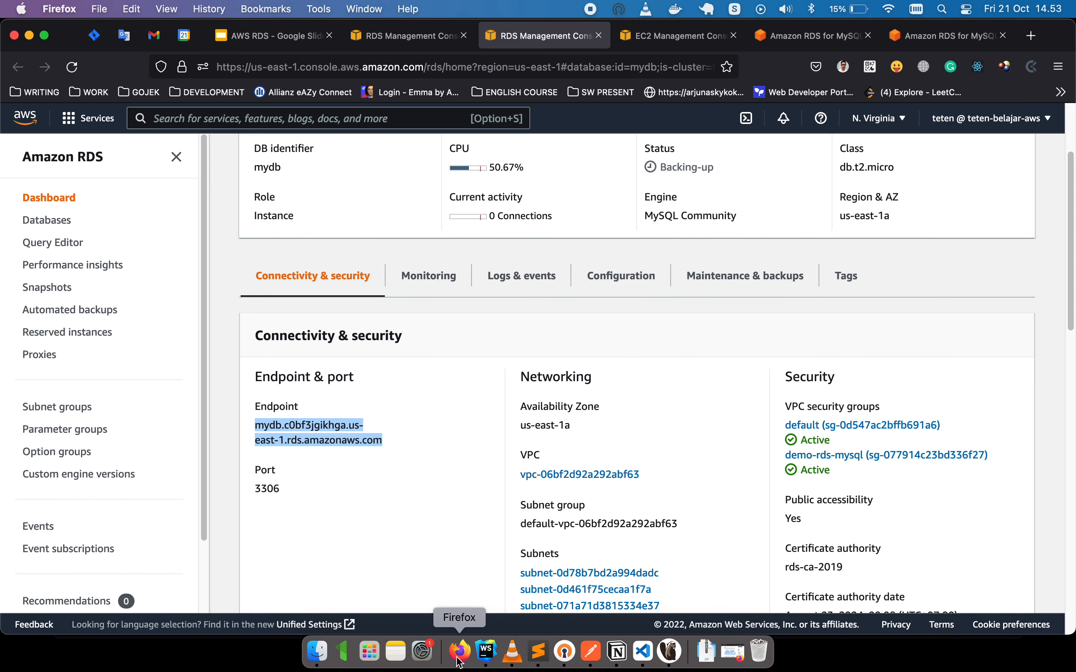
{"action": "left_click", "coordinate": [405, 36]}
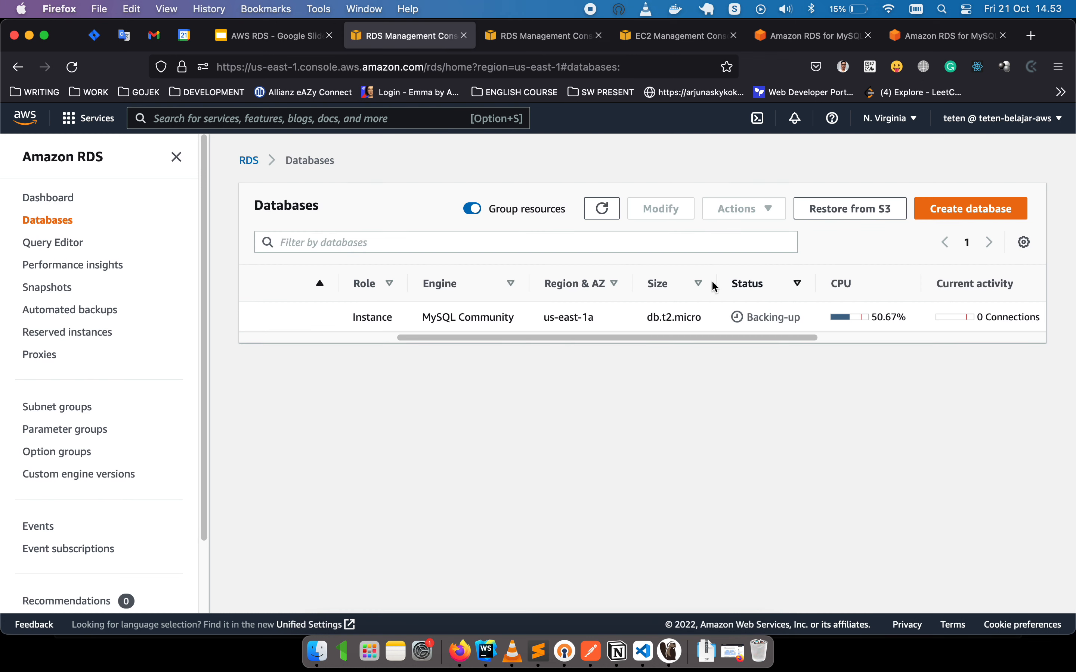
{"action": "left_click", "coordinate": [603, 214]}
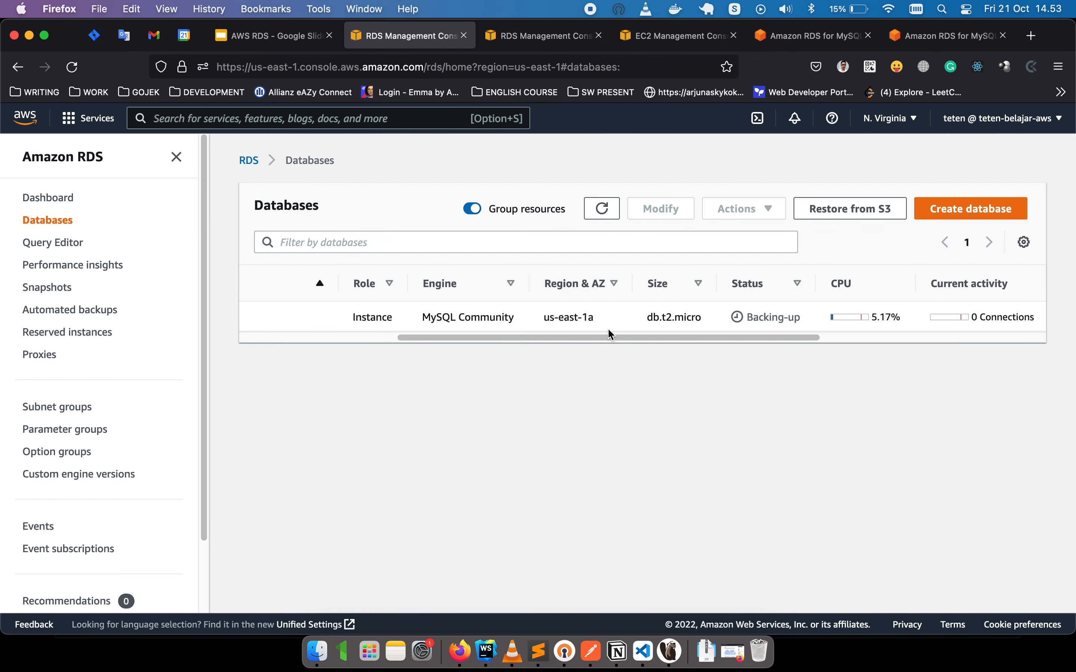
{"action": "left_click", "coordinate": [602, 218]}
{"action": "left_click", "coordinate": [601, 210]}
{"action": "left_click", "coordinate": [671, 652]}
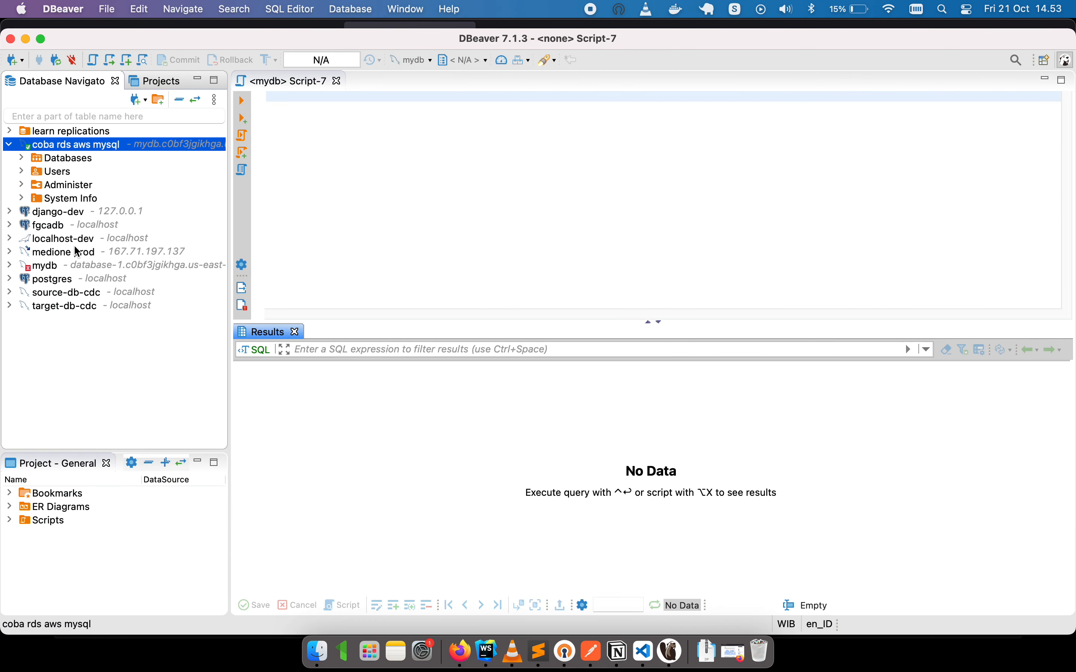
Expand the Databases node to show information_schema, mysql, performance_schema and sys.
{"action": "left_click", "coordinate": [22, 159]}
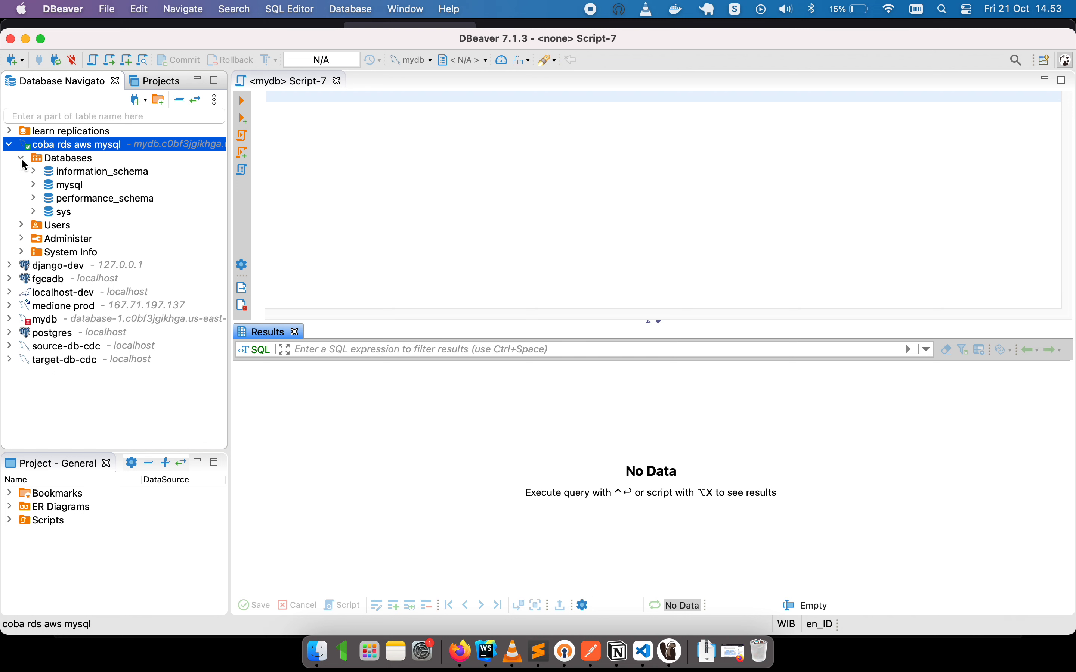
{"action": "left_click", "coordinate": [33, 185]}
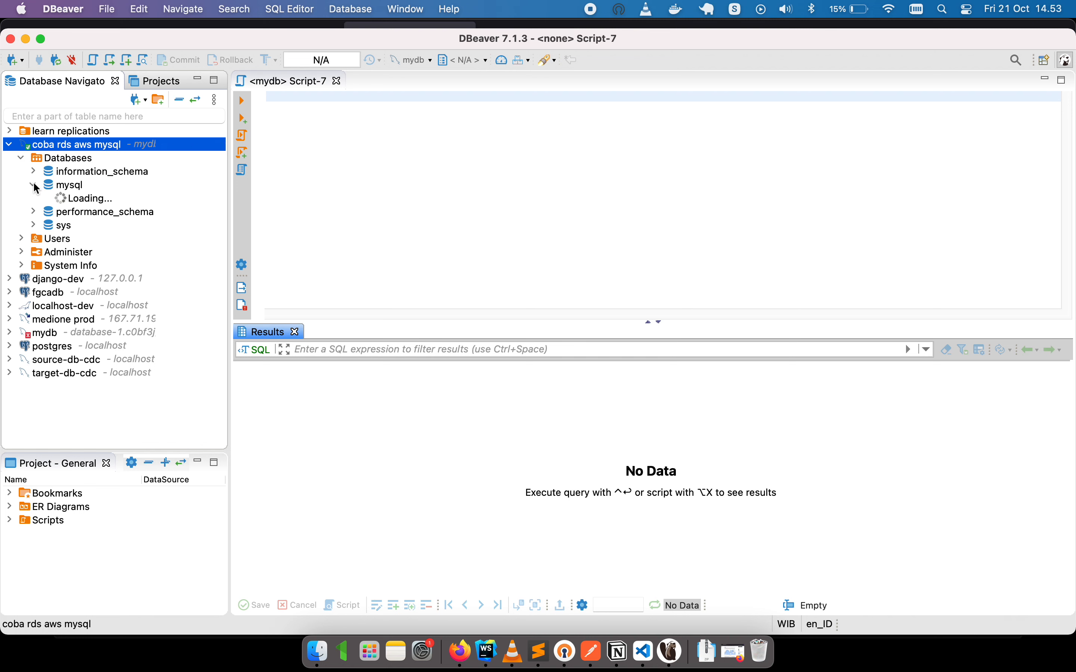
{"action": "left_click", "coordinate": [34, 185]}
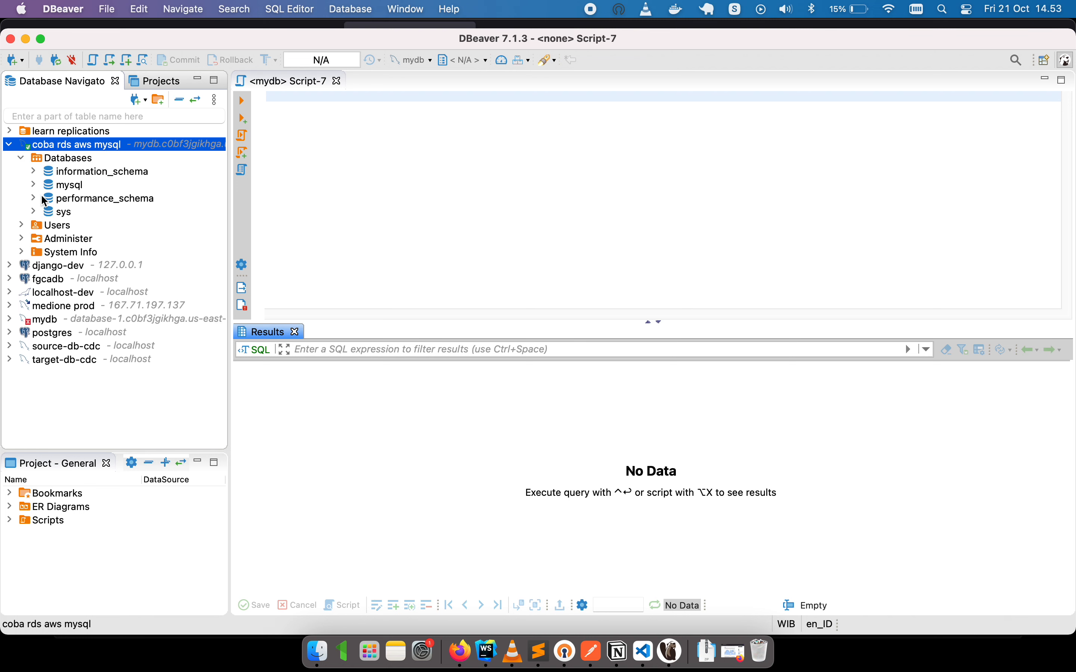
{"action": "left_click", "coordinate": [66, 160]}
{"action": "left_click", "coordinate": [84, 149]}
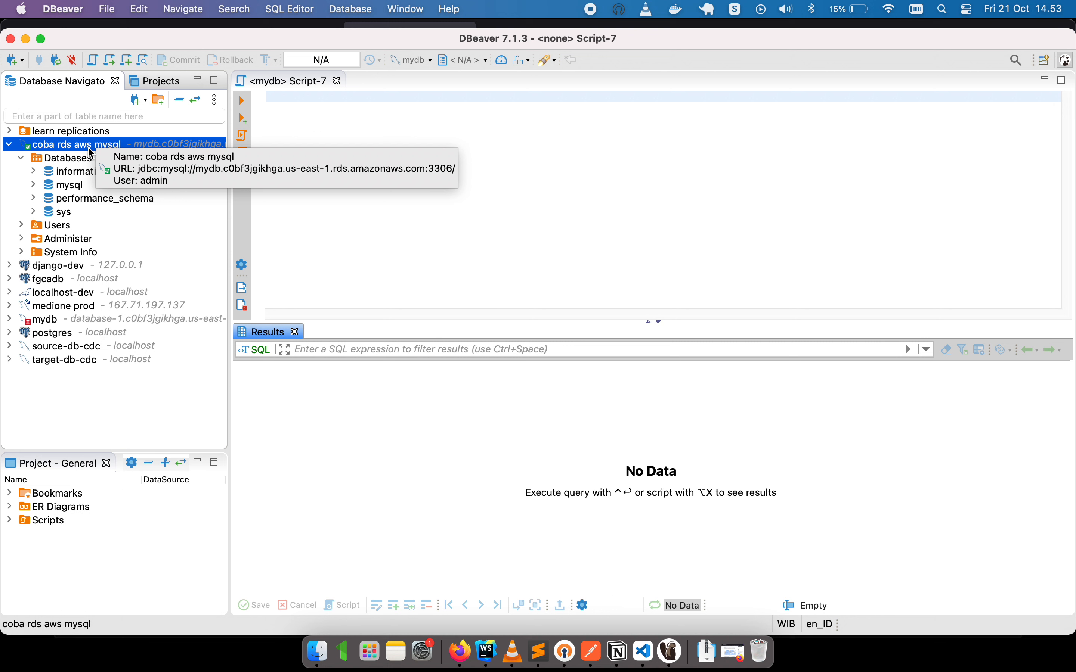
{"action": "left_click", "coordinate": [80, 162]}
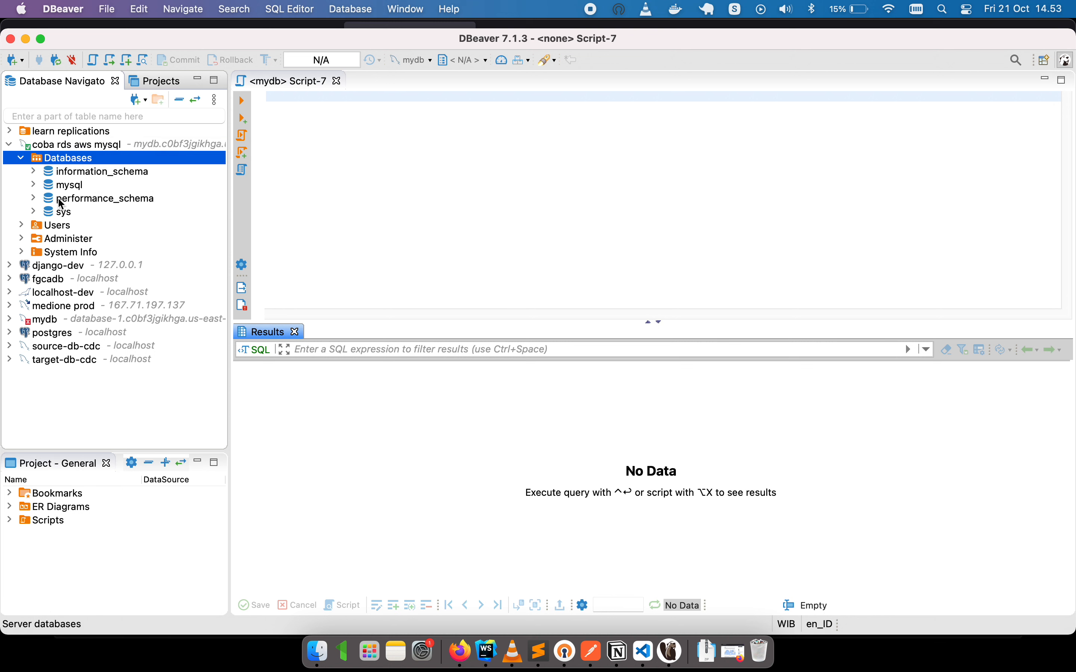
Bring Firefox forward and scroll the Databases table back to the DB identifier column.
{"action": "left_click", "coordinate": [463, 652]}
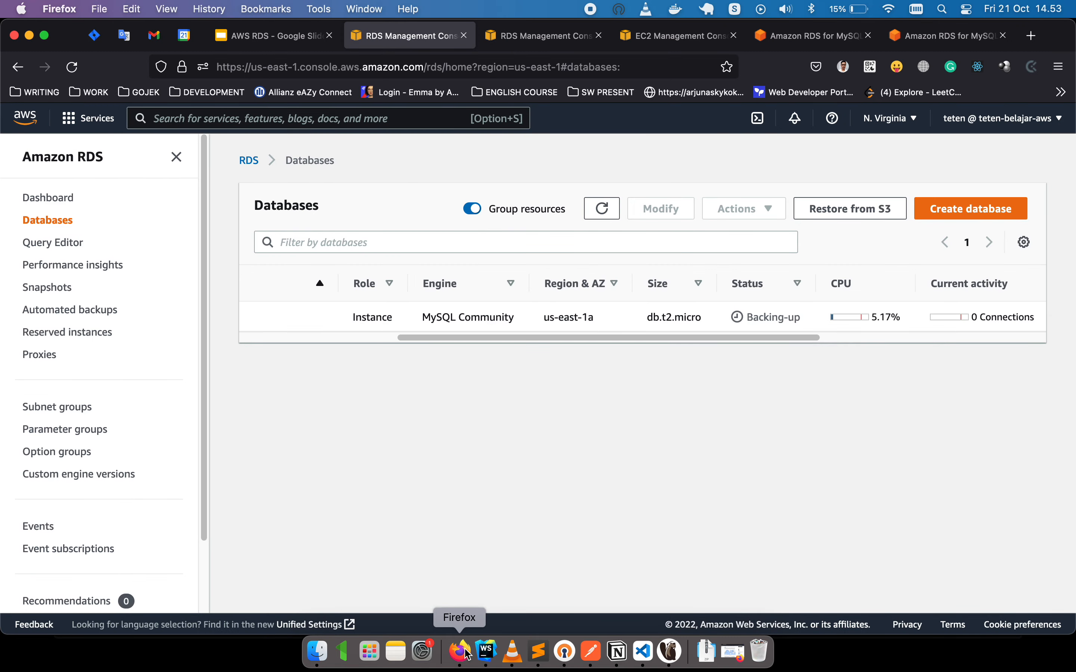
{"action": "left_click_drag", "start_coordinate": [691, 338], "coordinate": [496, 342]}
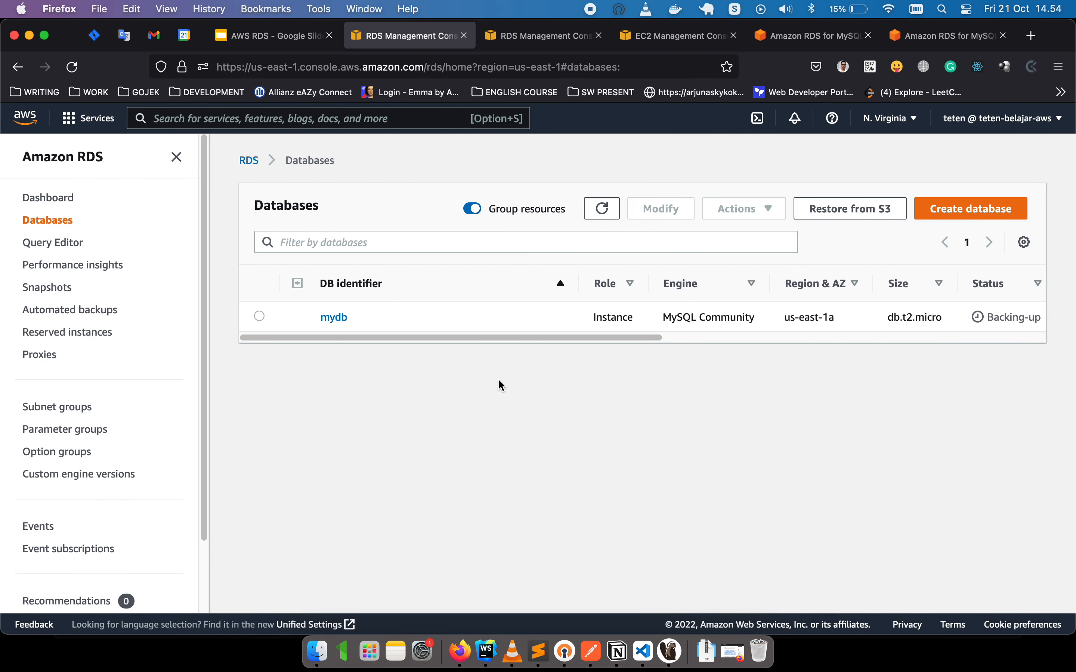